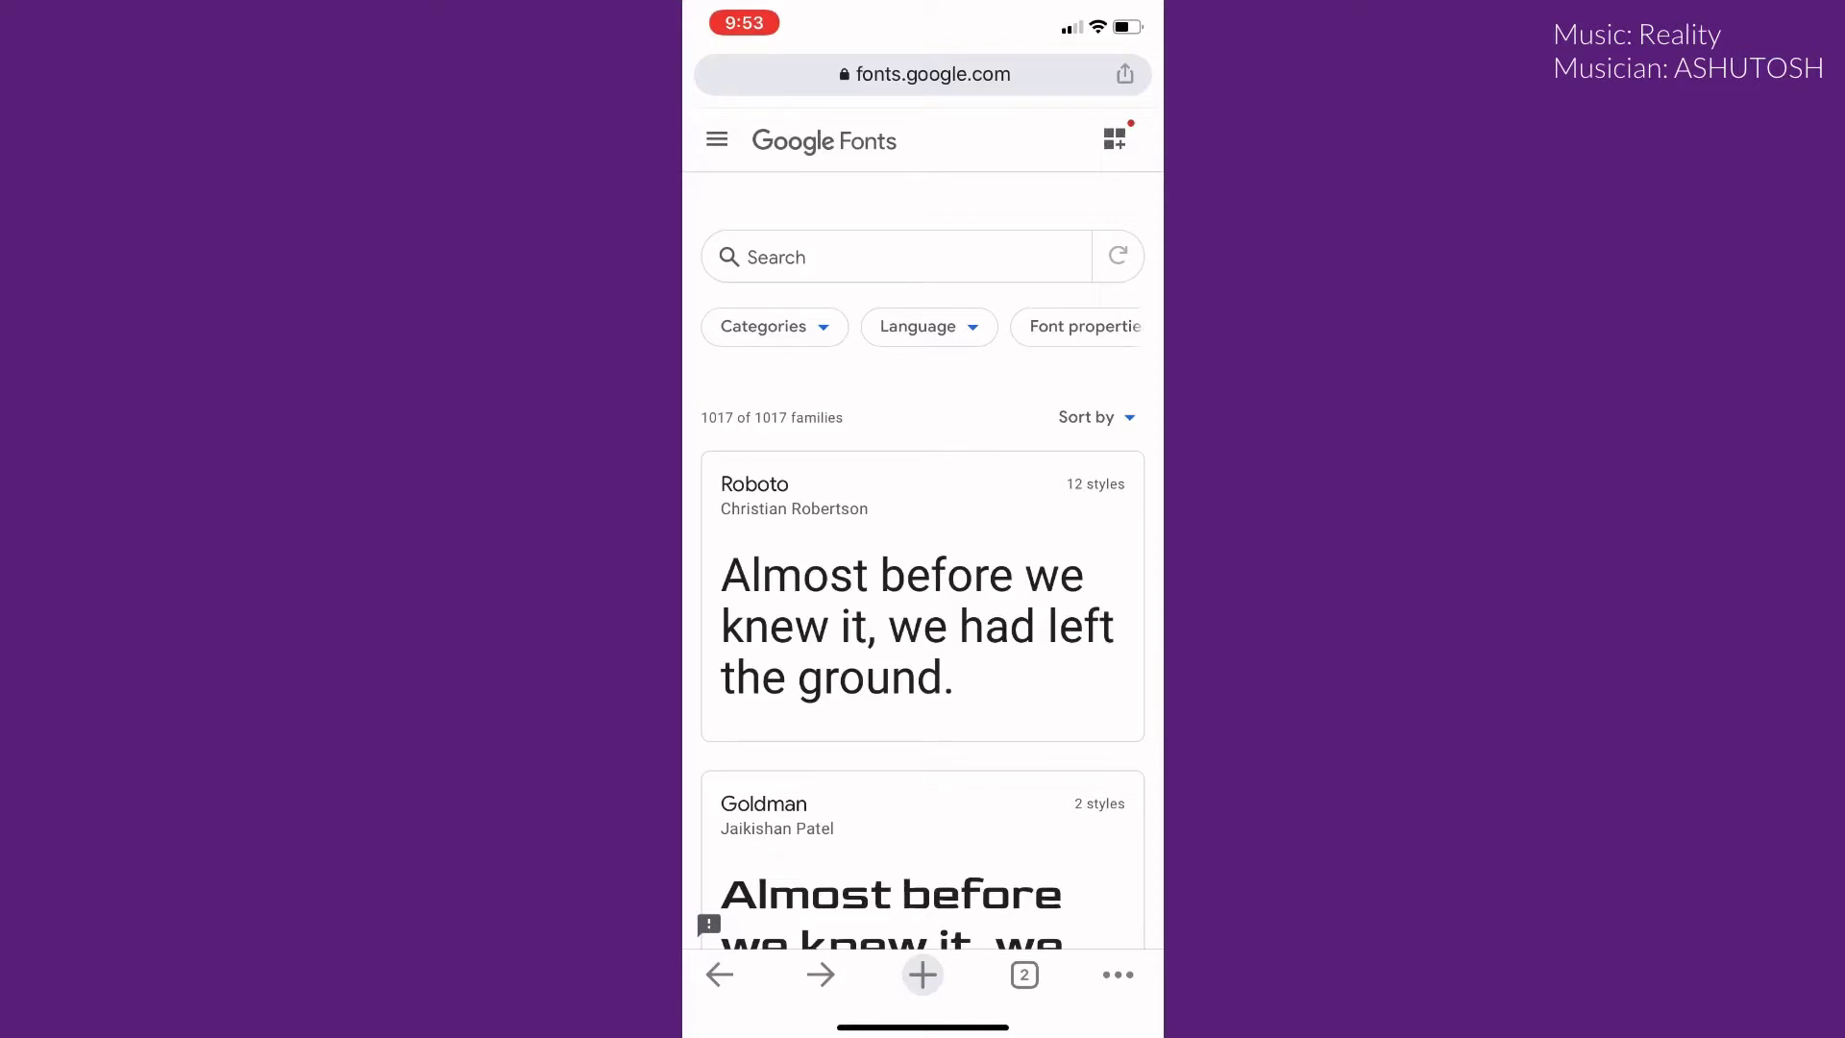
- Search the Google Fonts catalogue for 'lato' and open the Lato family page
left_click(807, 257)
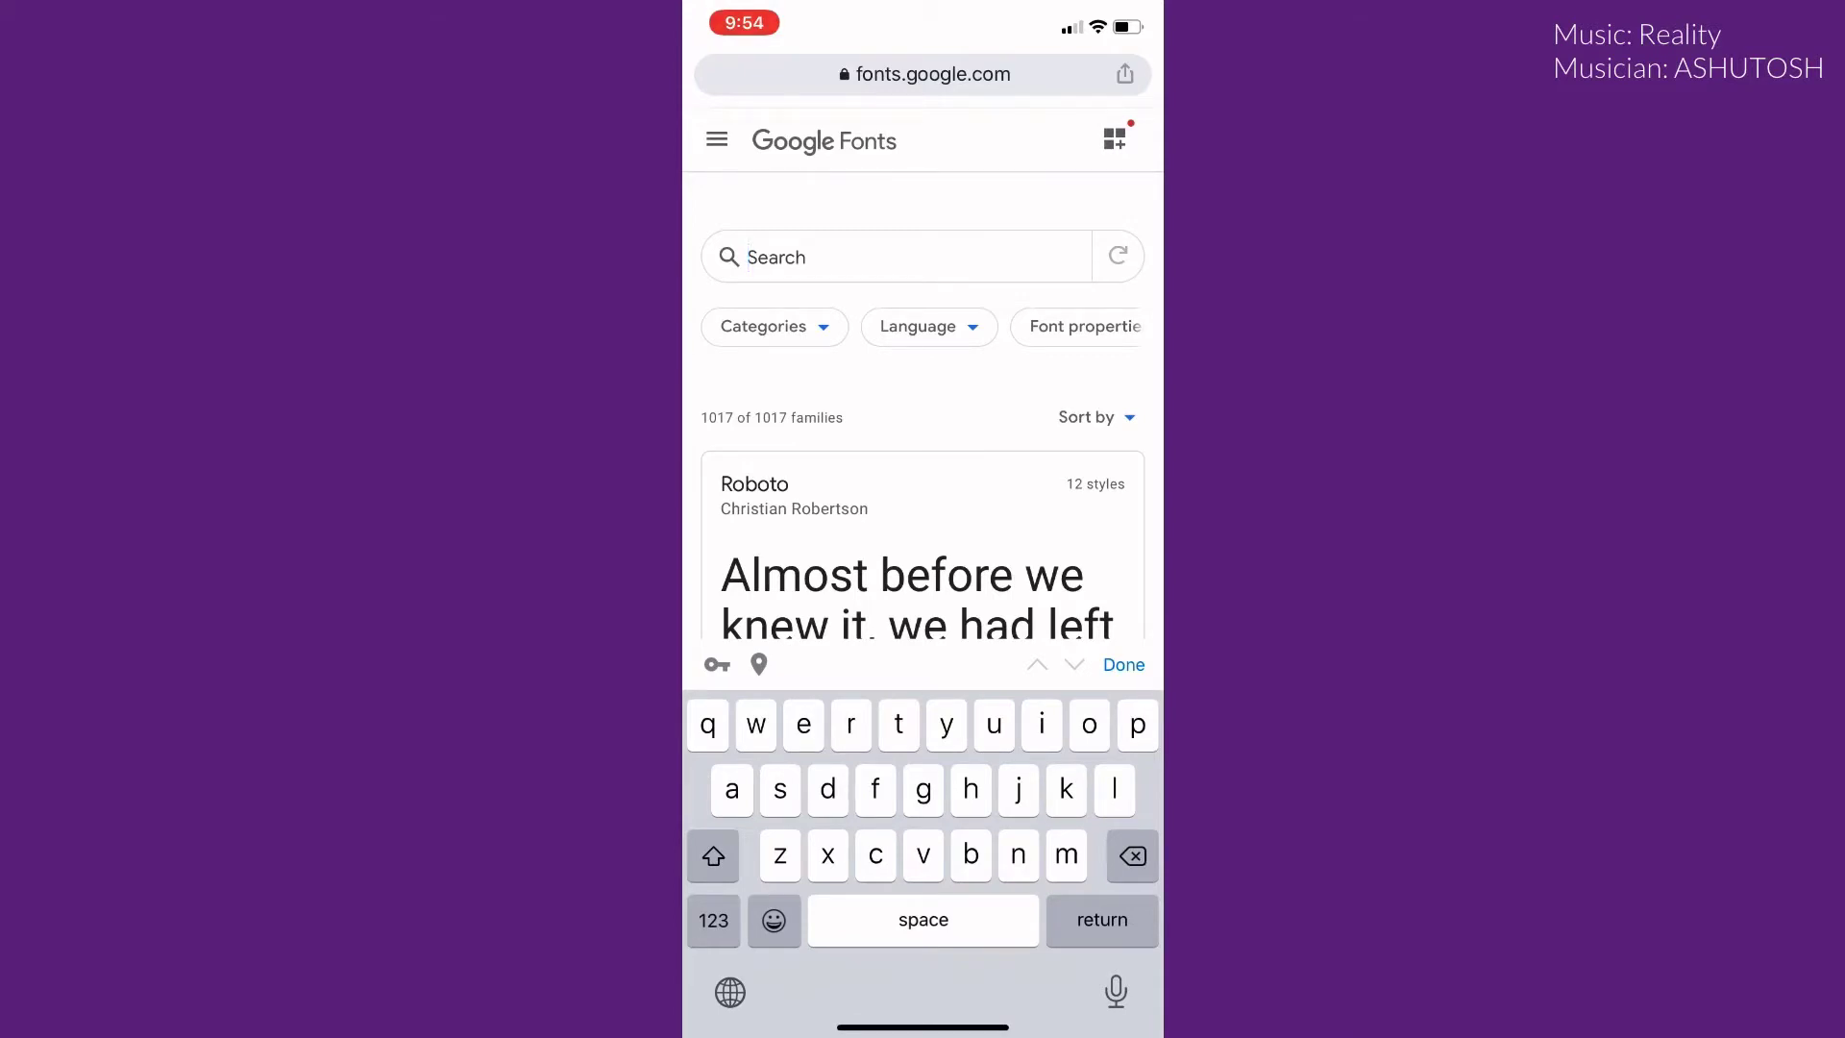
type("lat")
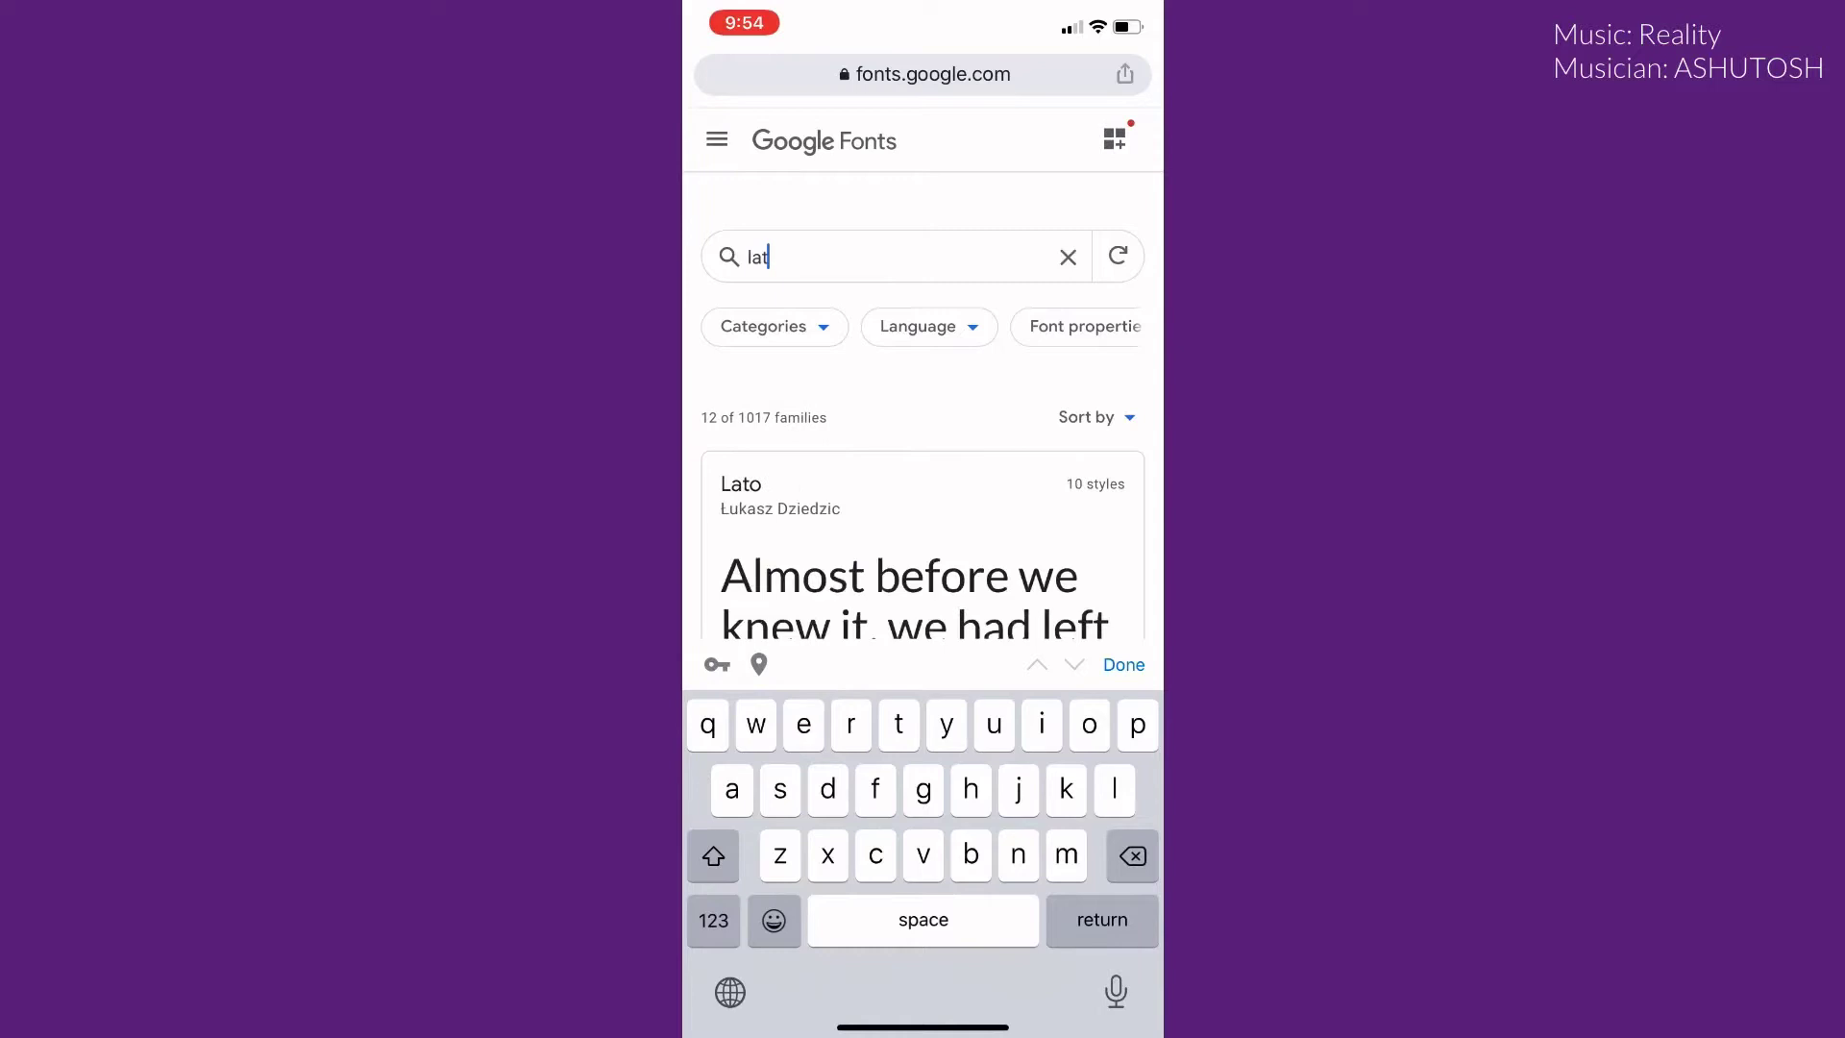
type("o")
key("Return")
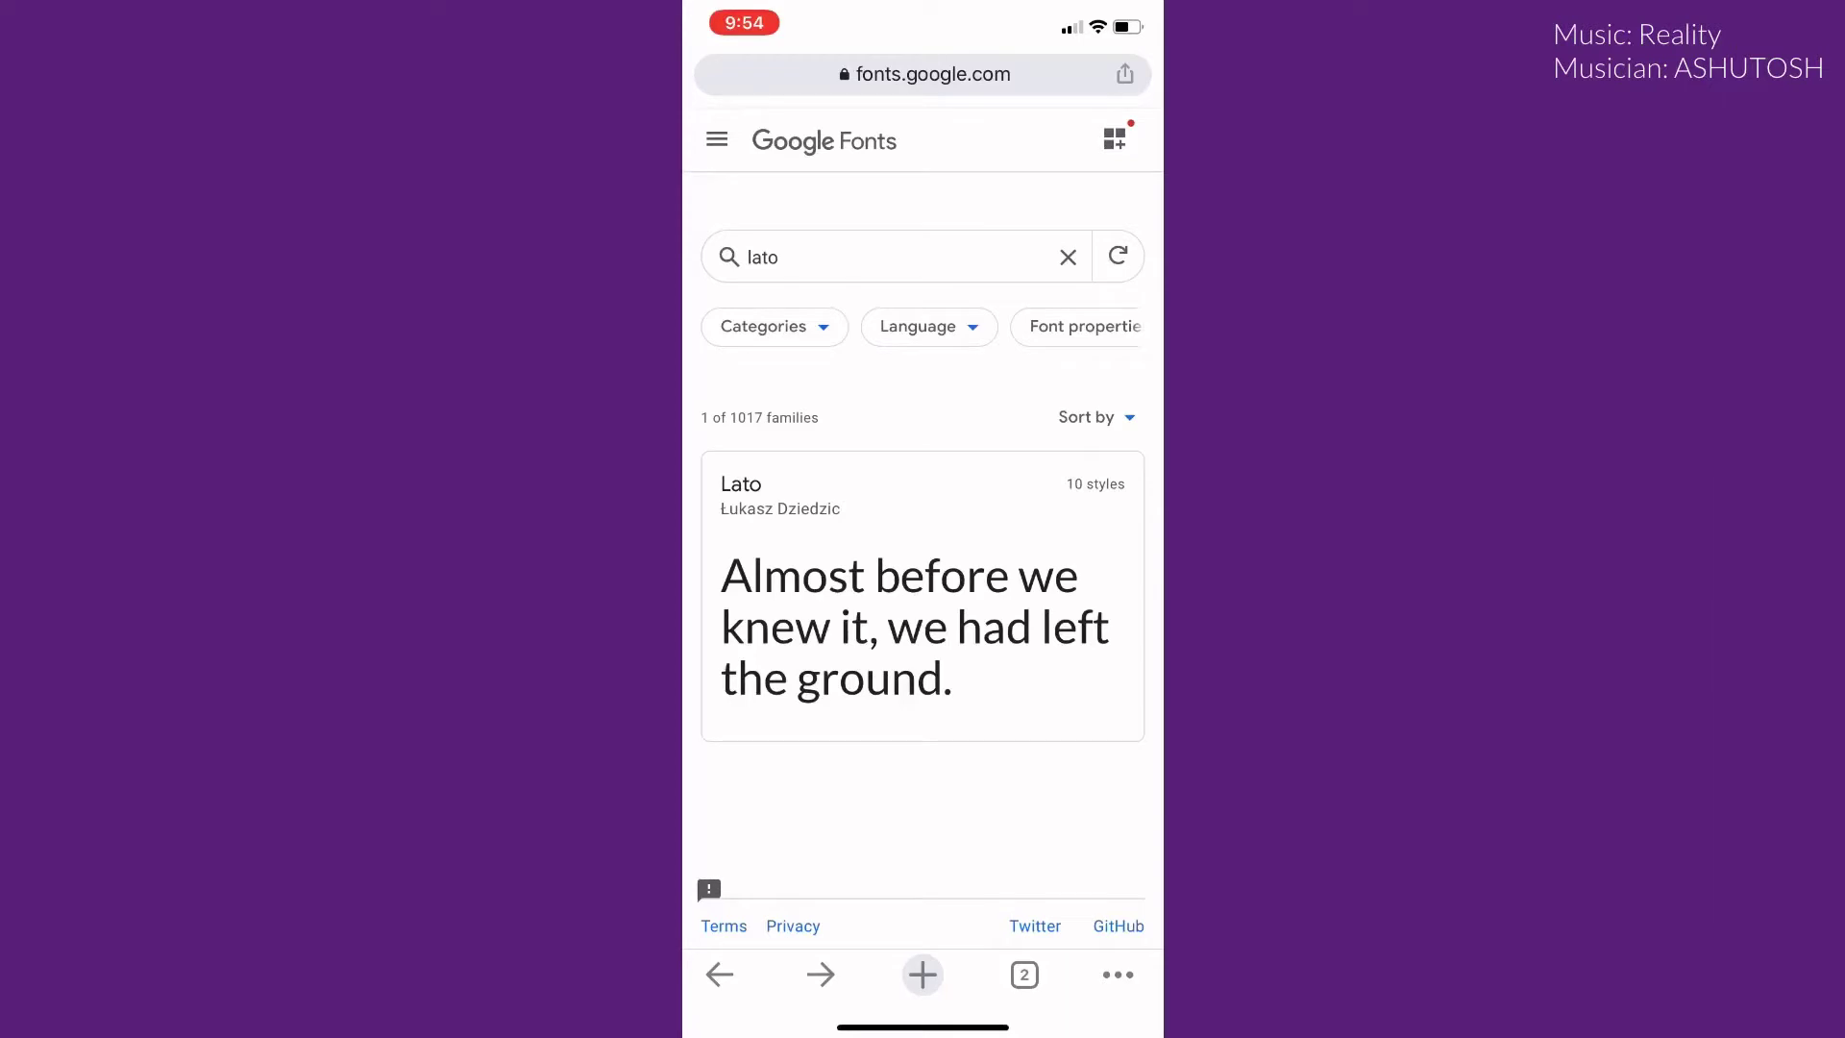
scroll(924, 577, "down", 1)
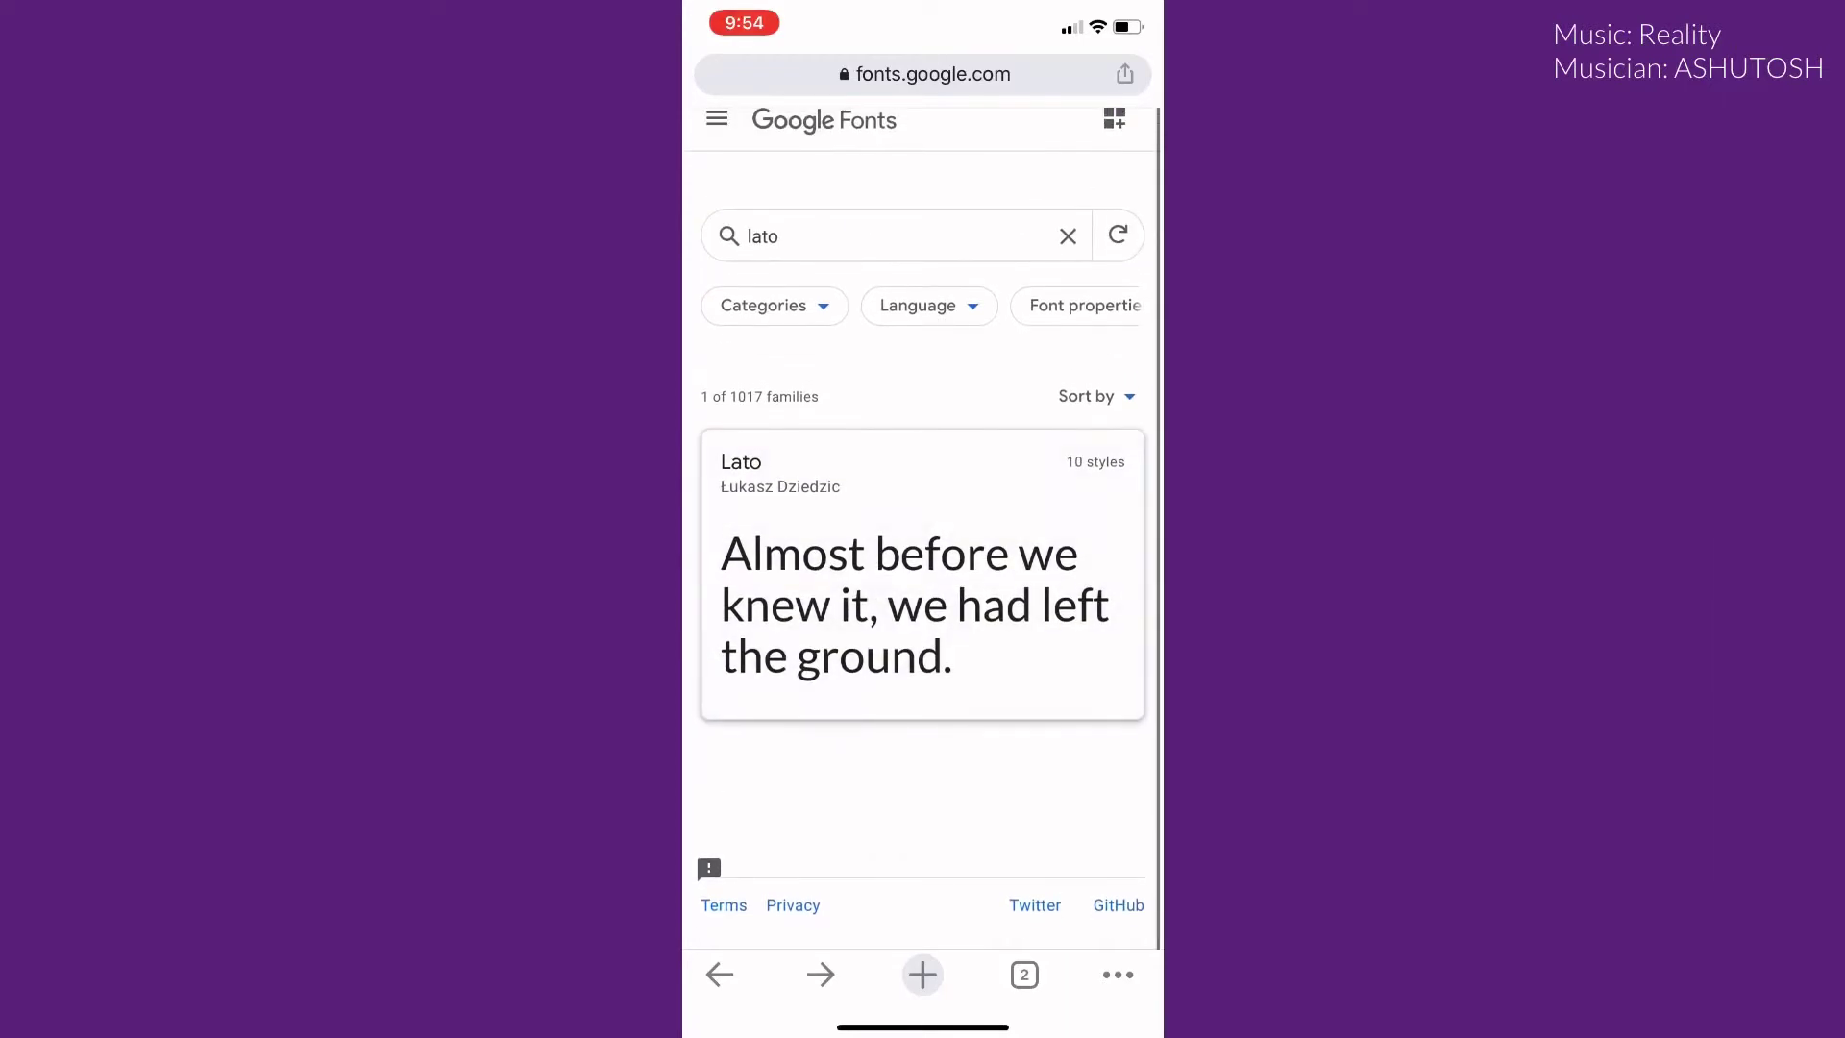
left_click(924, 578)
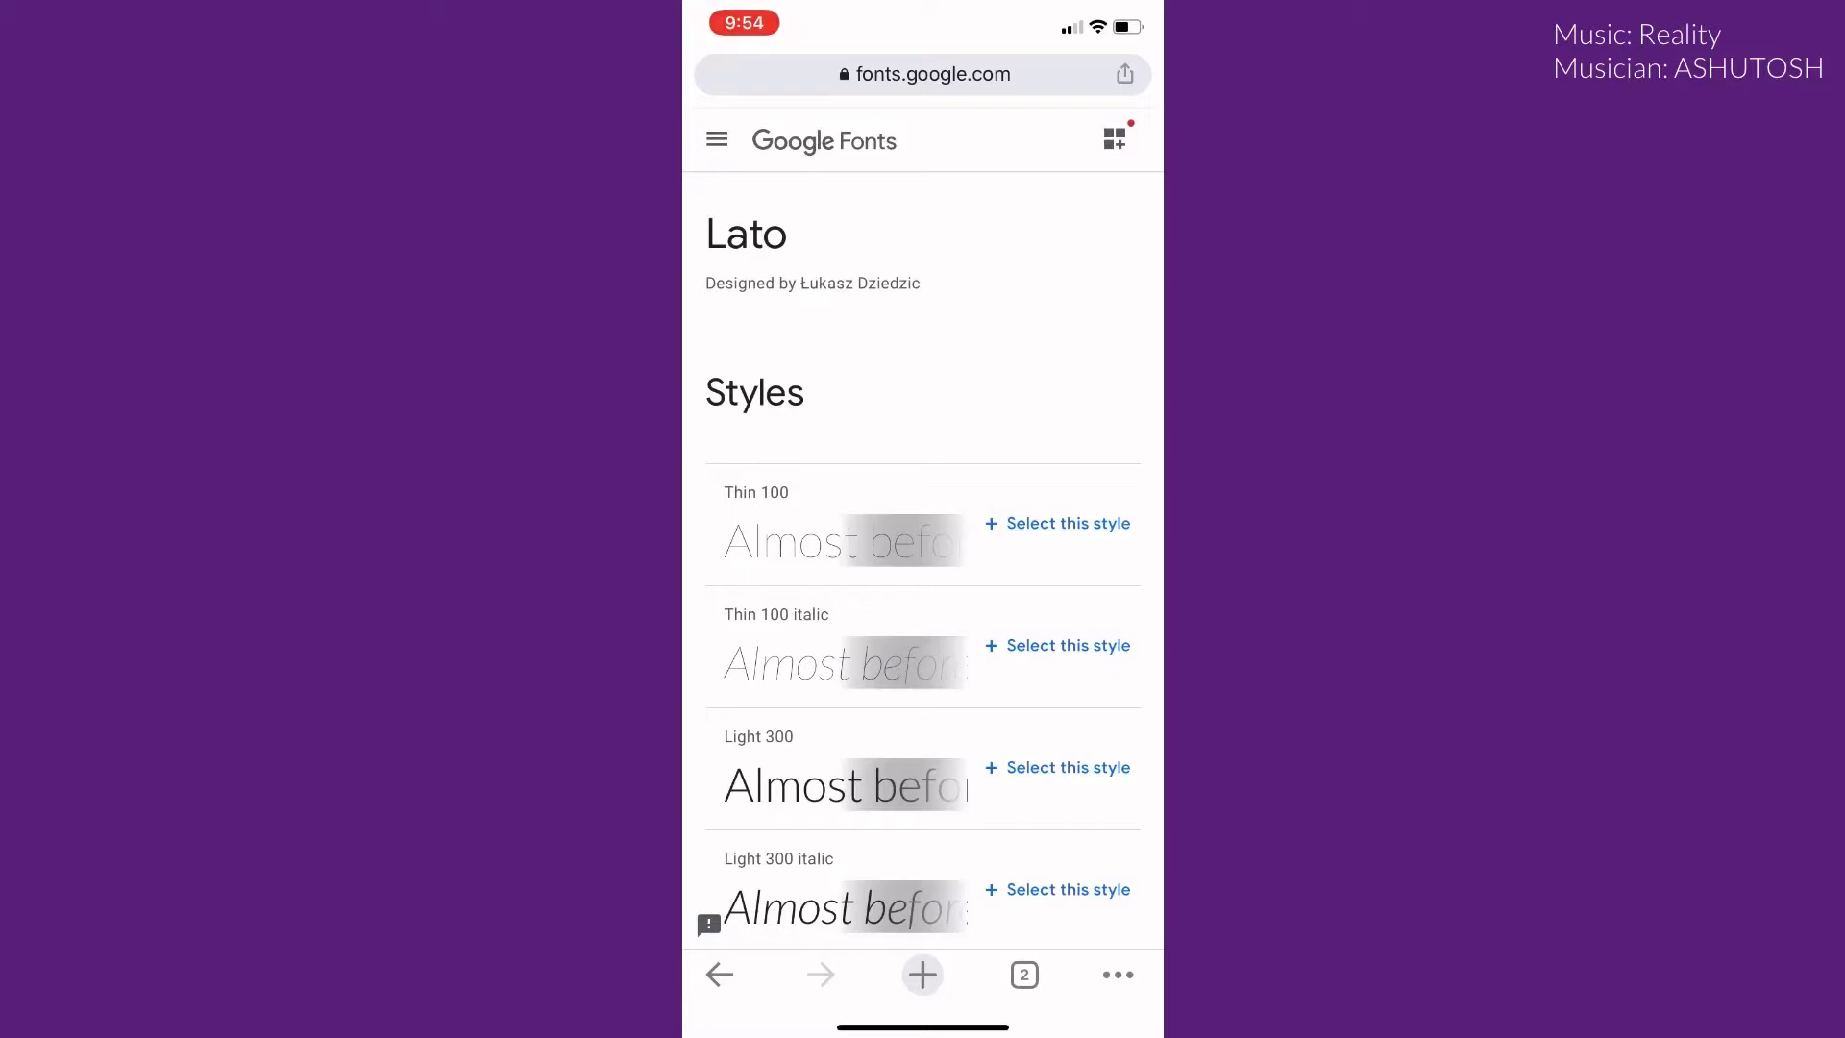
- Add Lato Thin 100 to the selected families and download them all as Lato,Montserrat.zip
left_click(1060, 523)
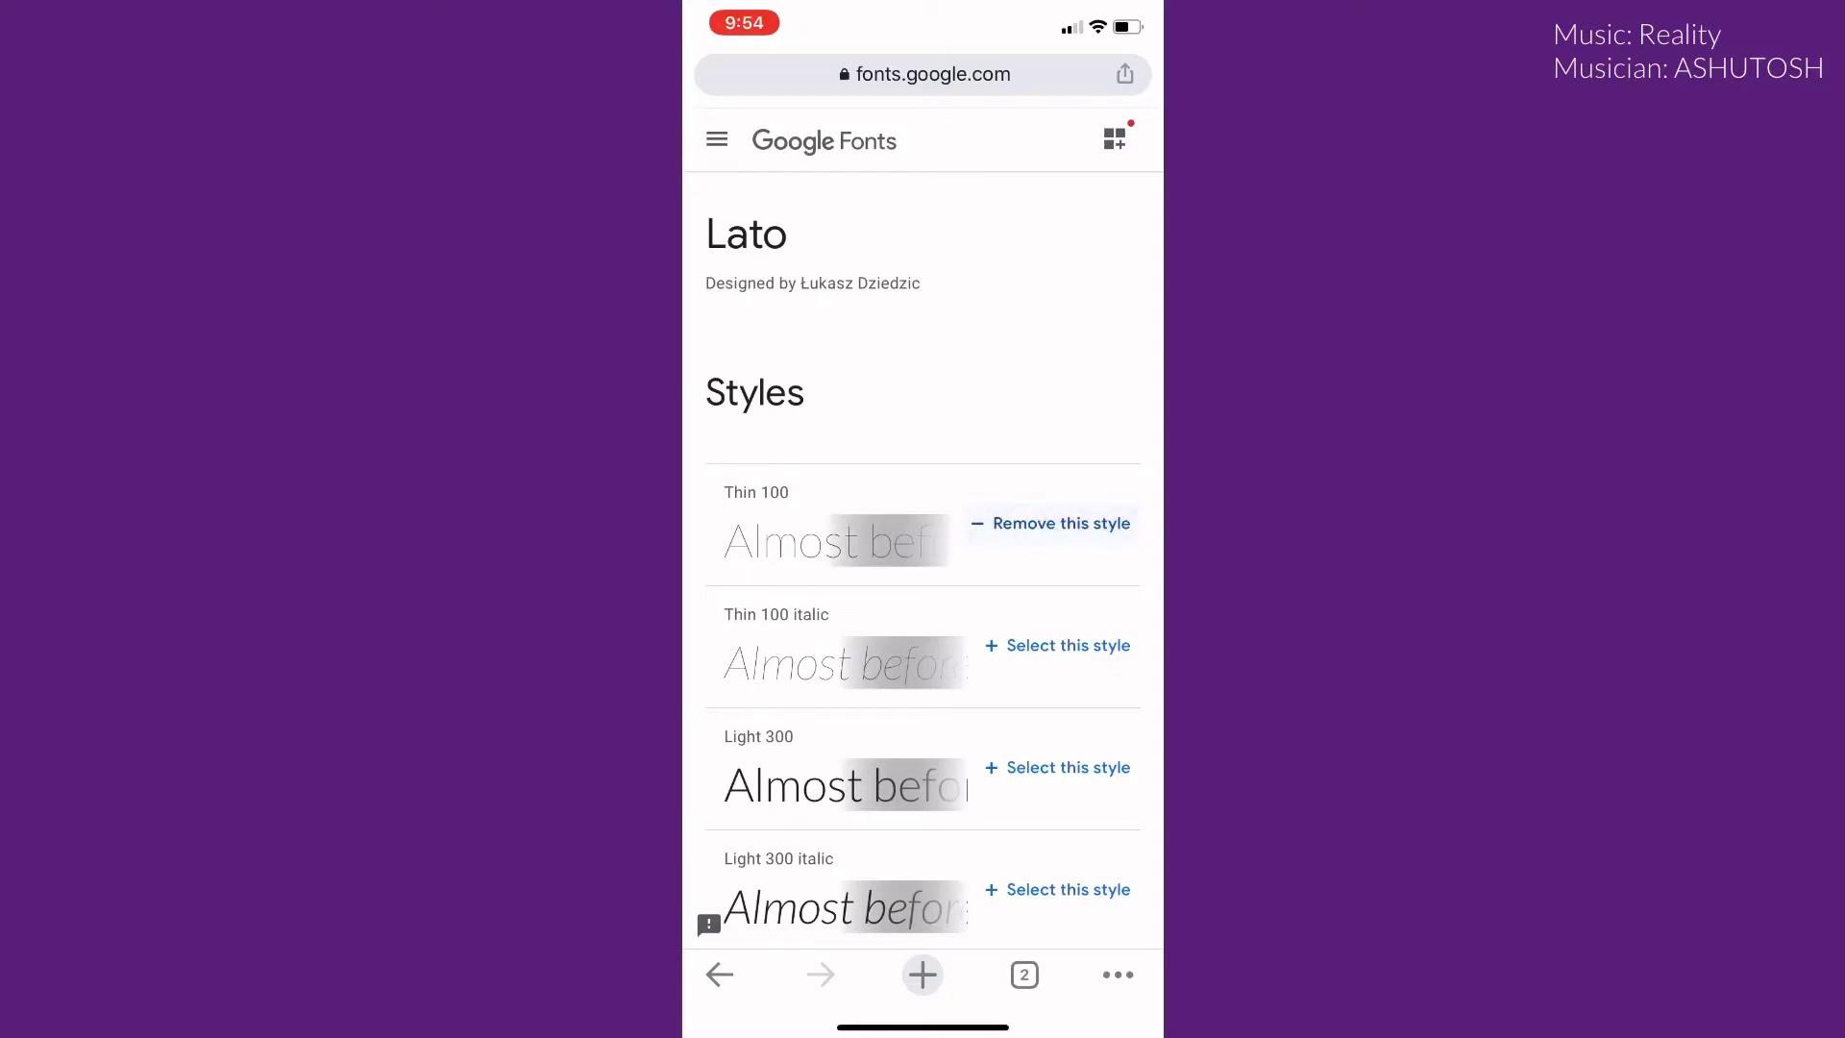
left_click(1114, 139)
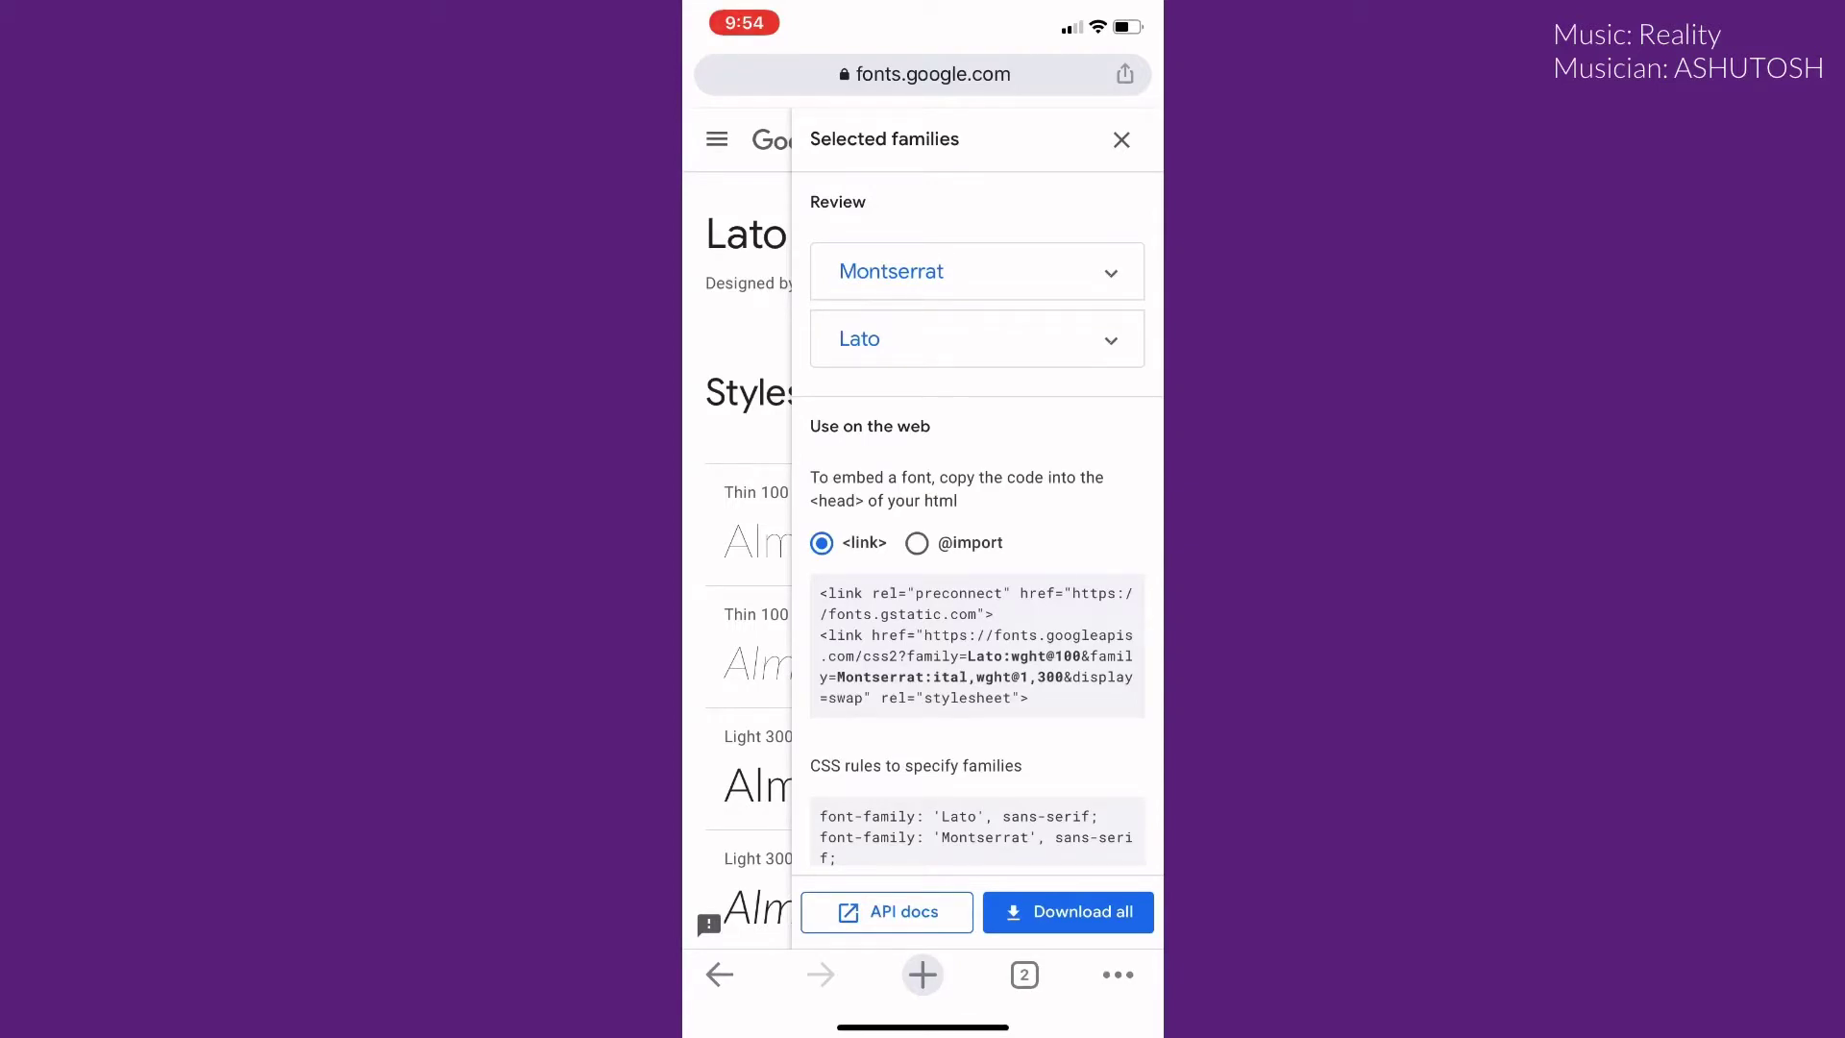
left_click(1068, 911)
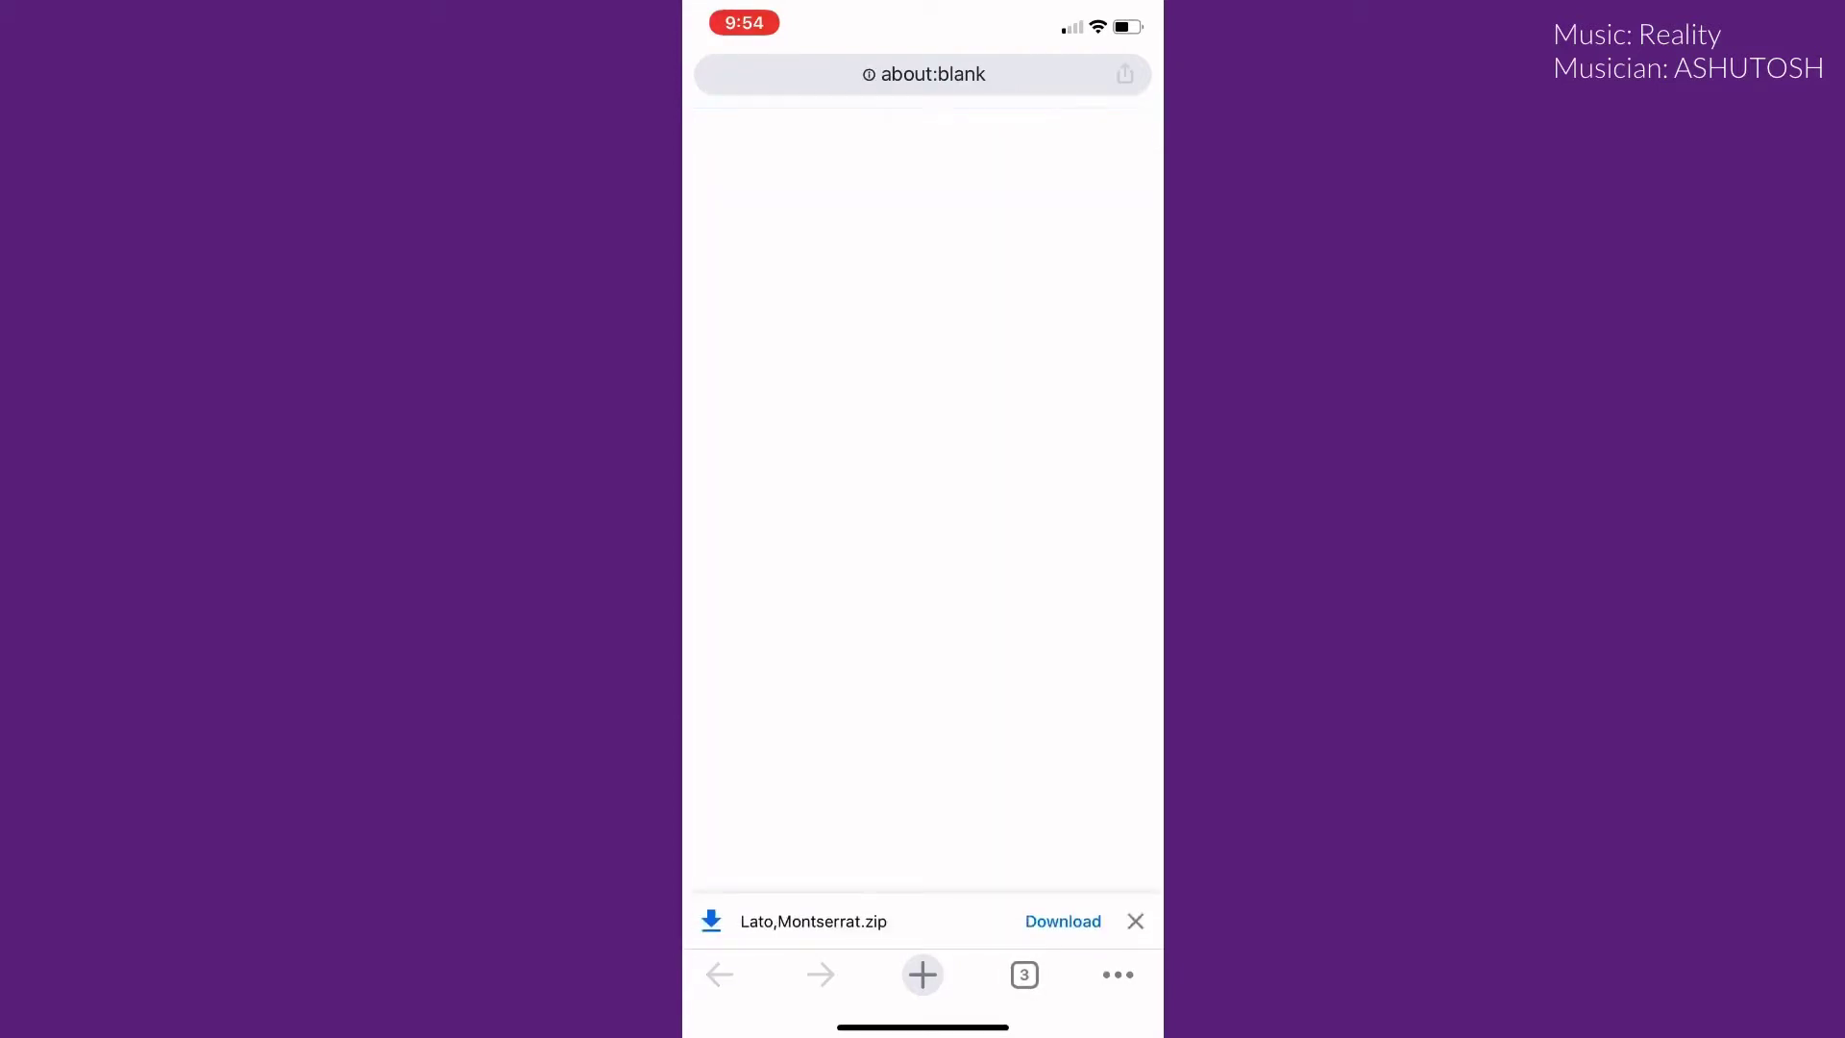
- Download Lato,Montserrat.zip (2.4 MB), dismiss its sharing options and return to the home screen
left_click(1063, 921)
left_click(1065, 921)
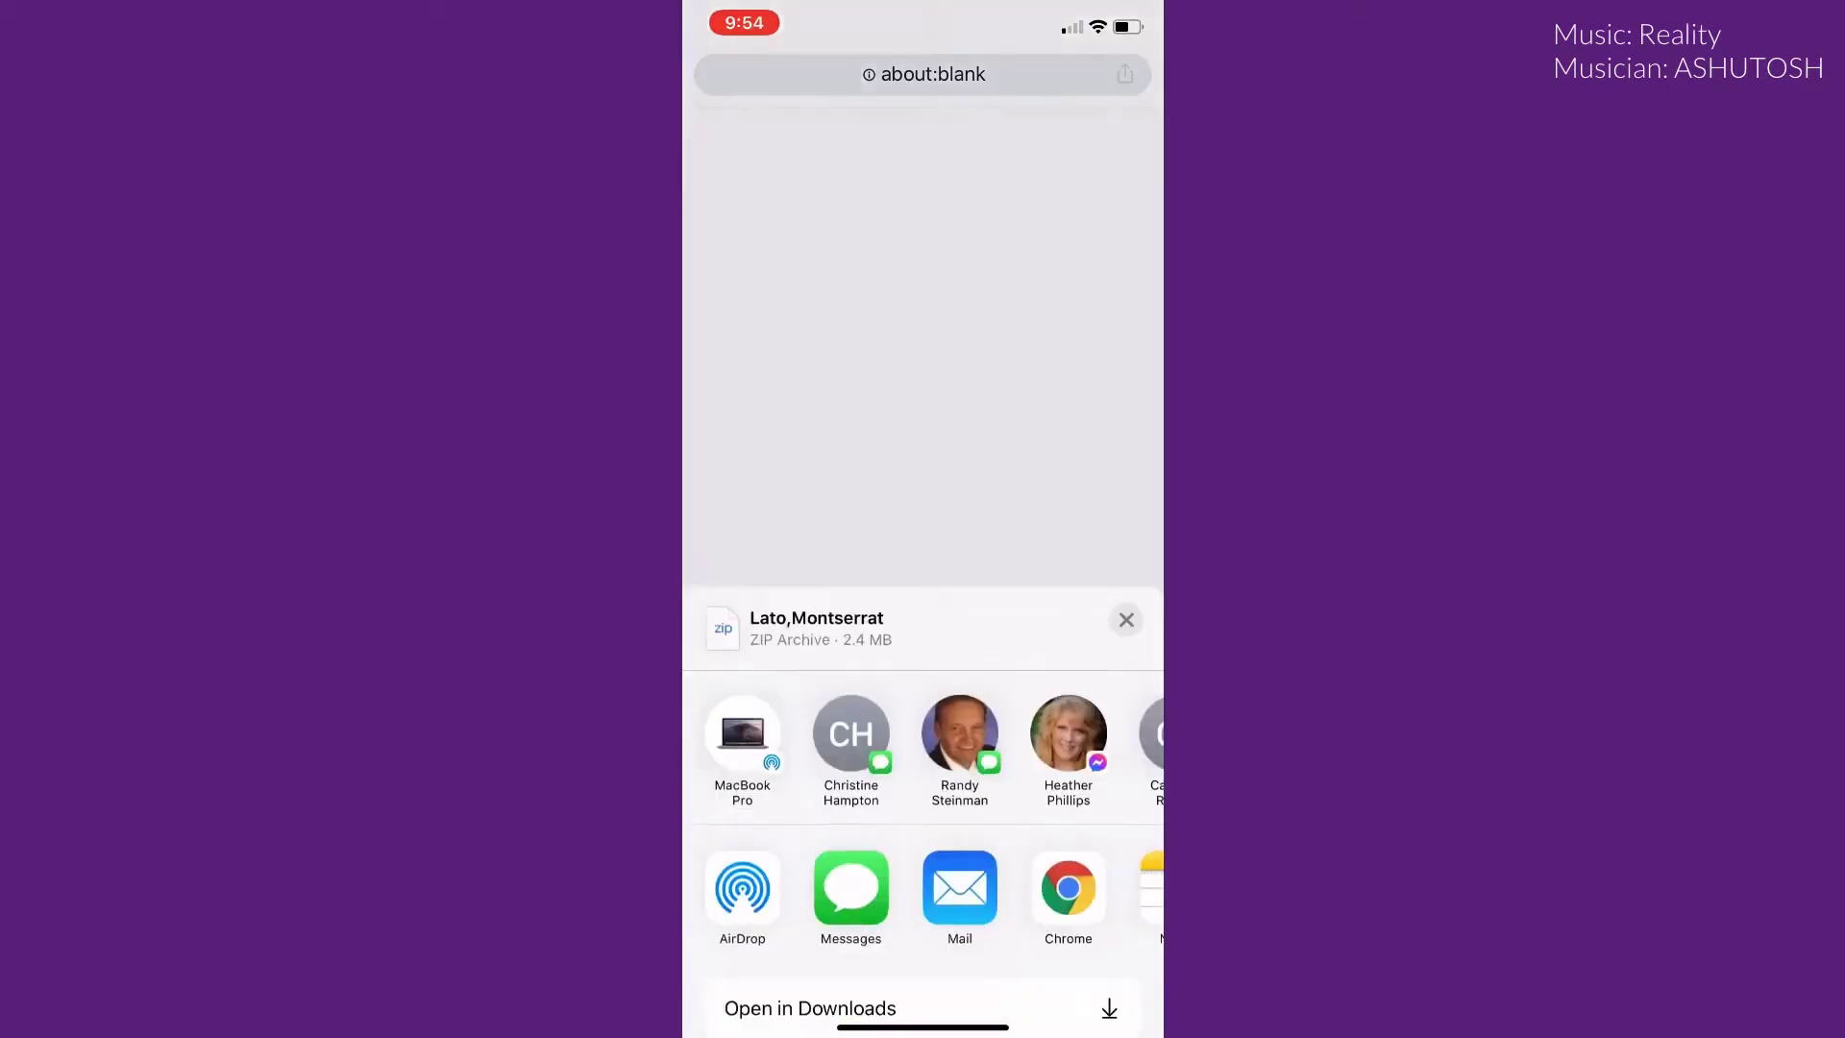
scroll(922, 786, "right", 5)
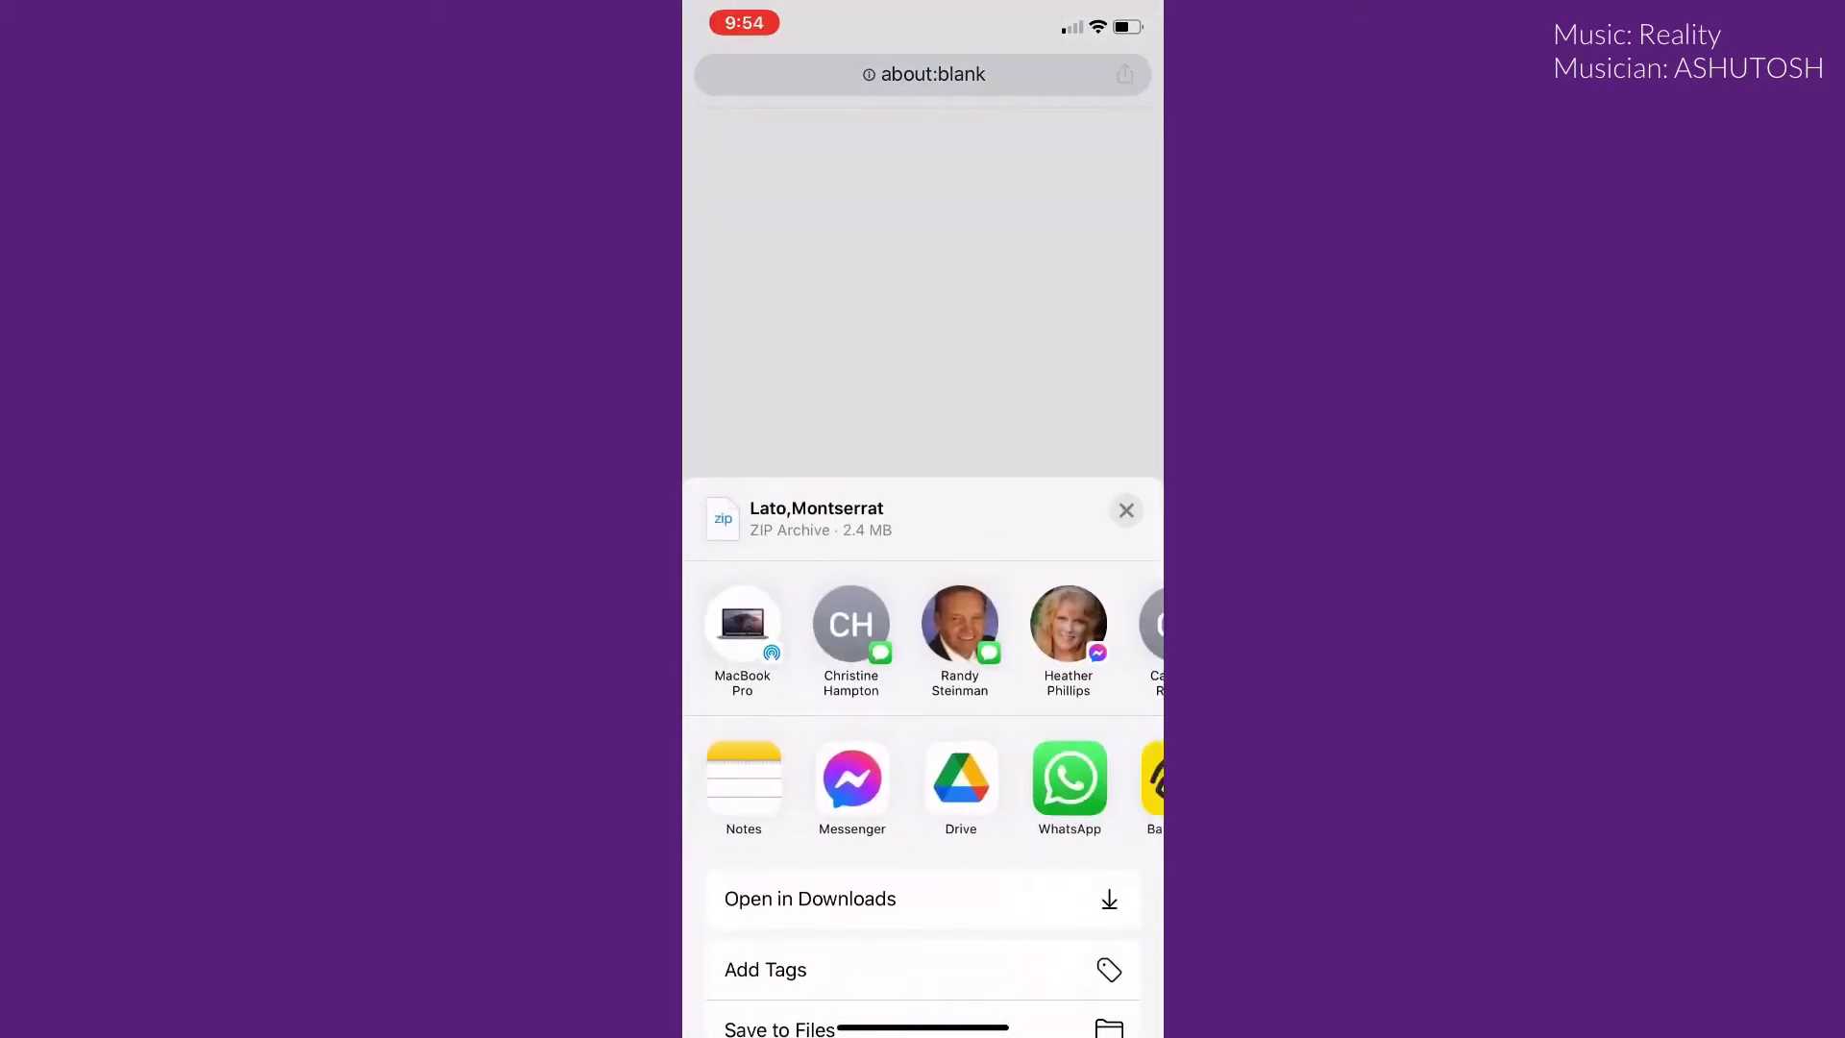
scroll(924, 785, "right", 3)
scroll(923, 786, "right", 2)
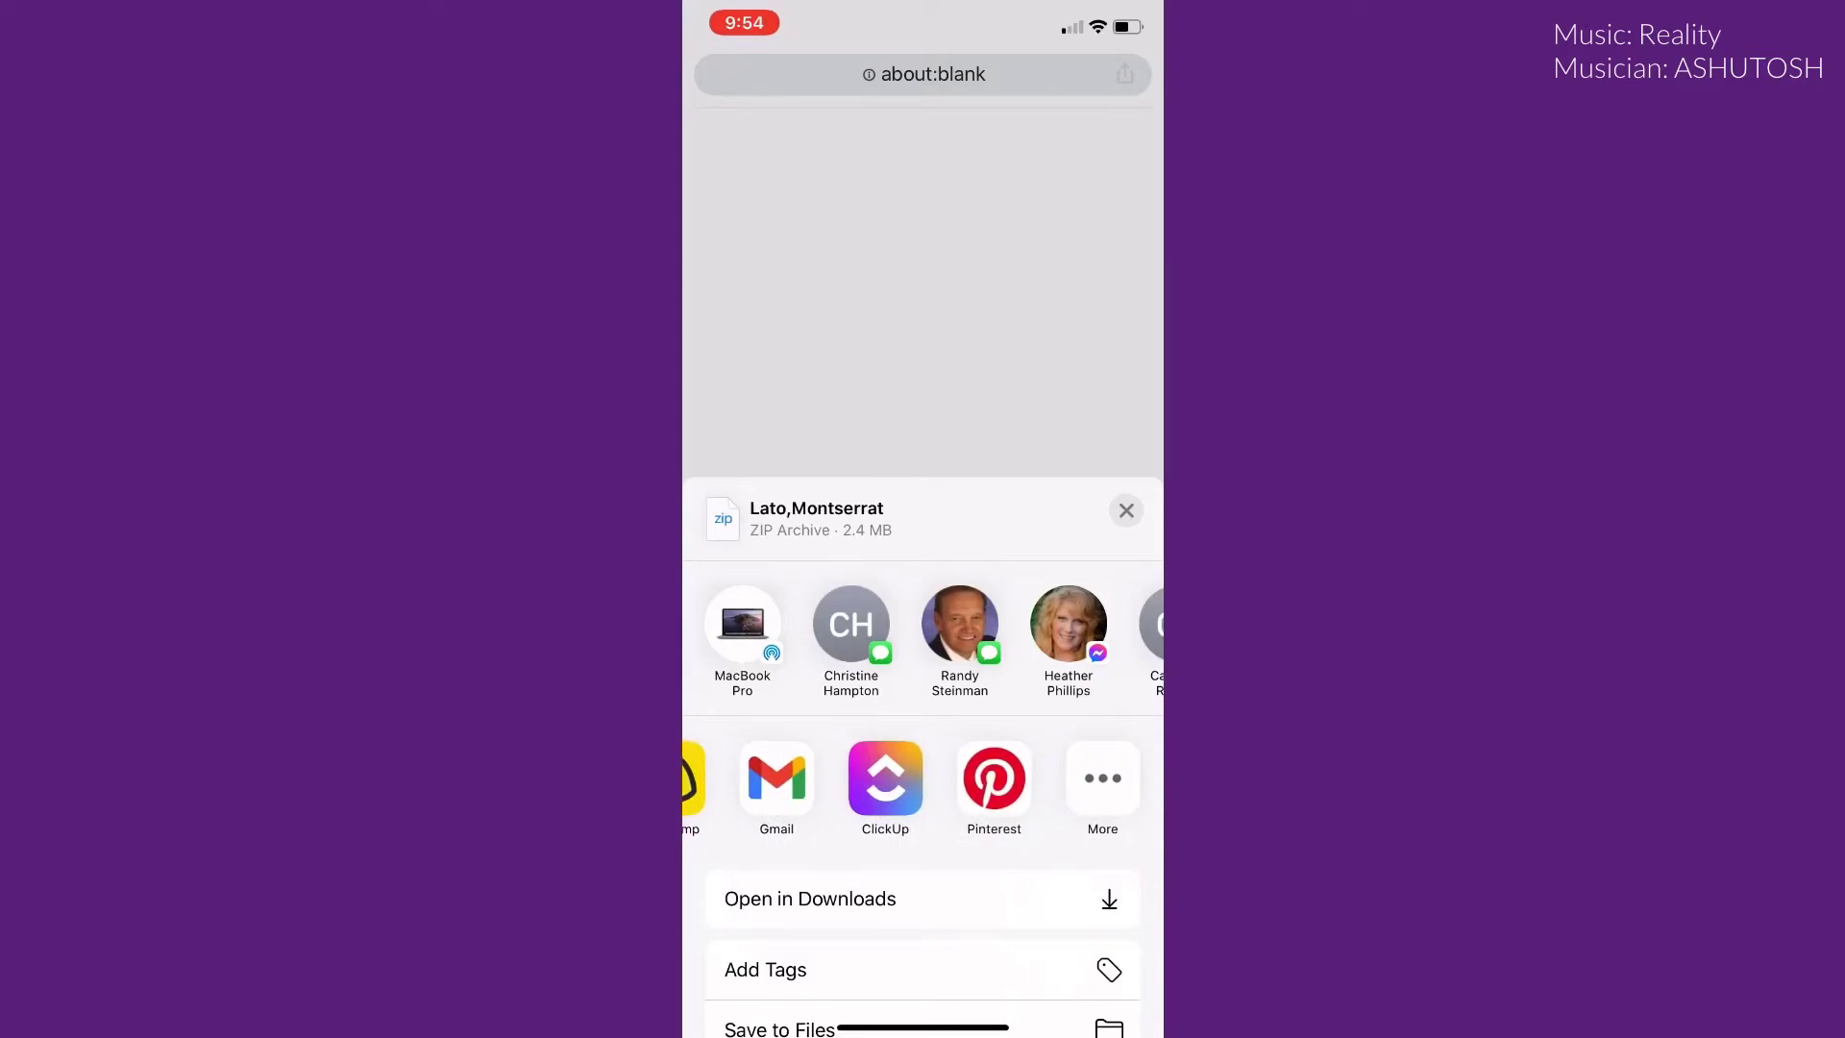
left_click(1126, 510)
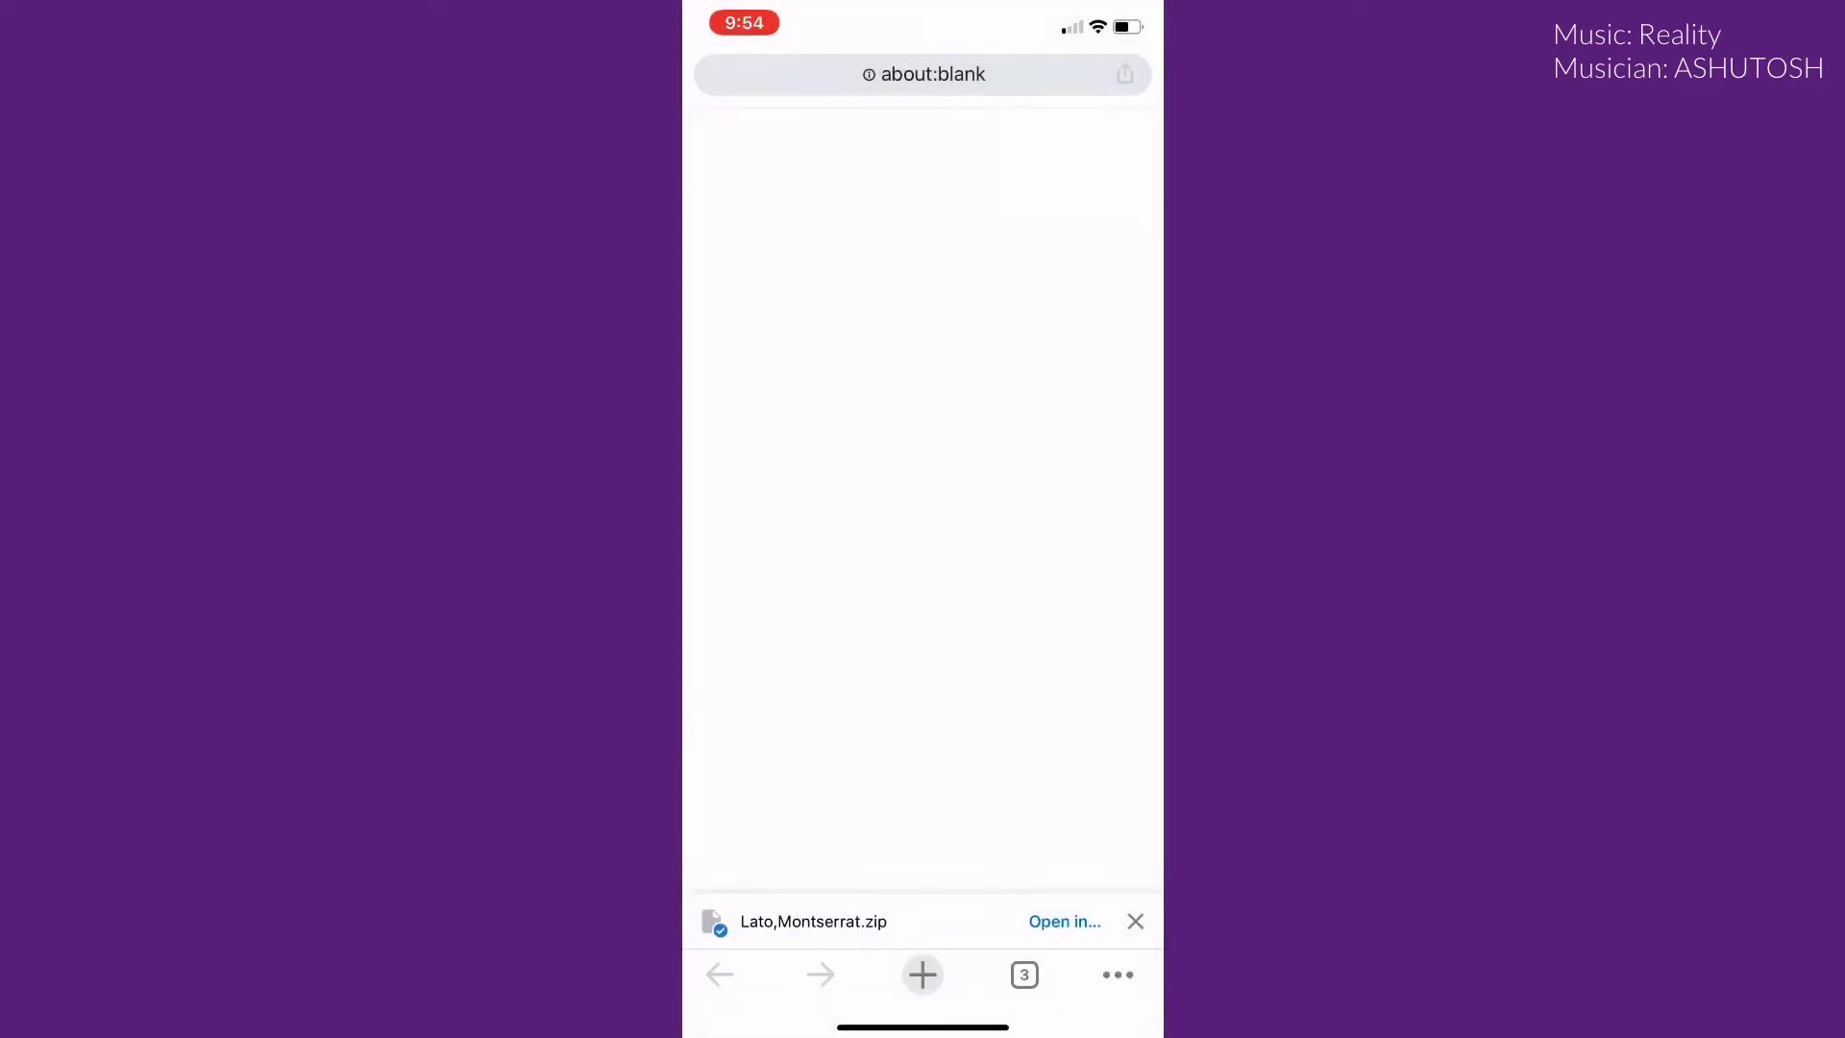
left_click_drag(923, 1026, 922, 606)
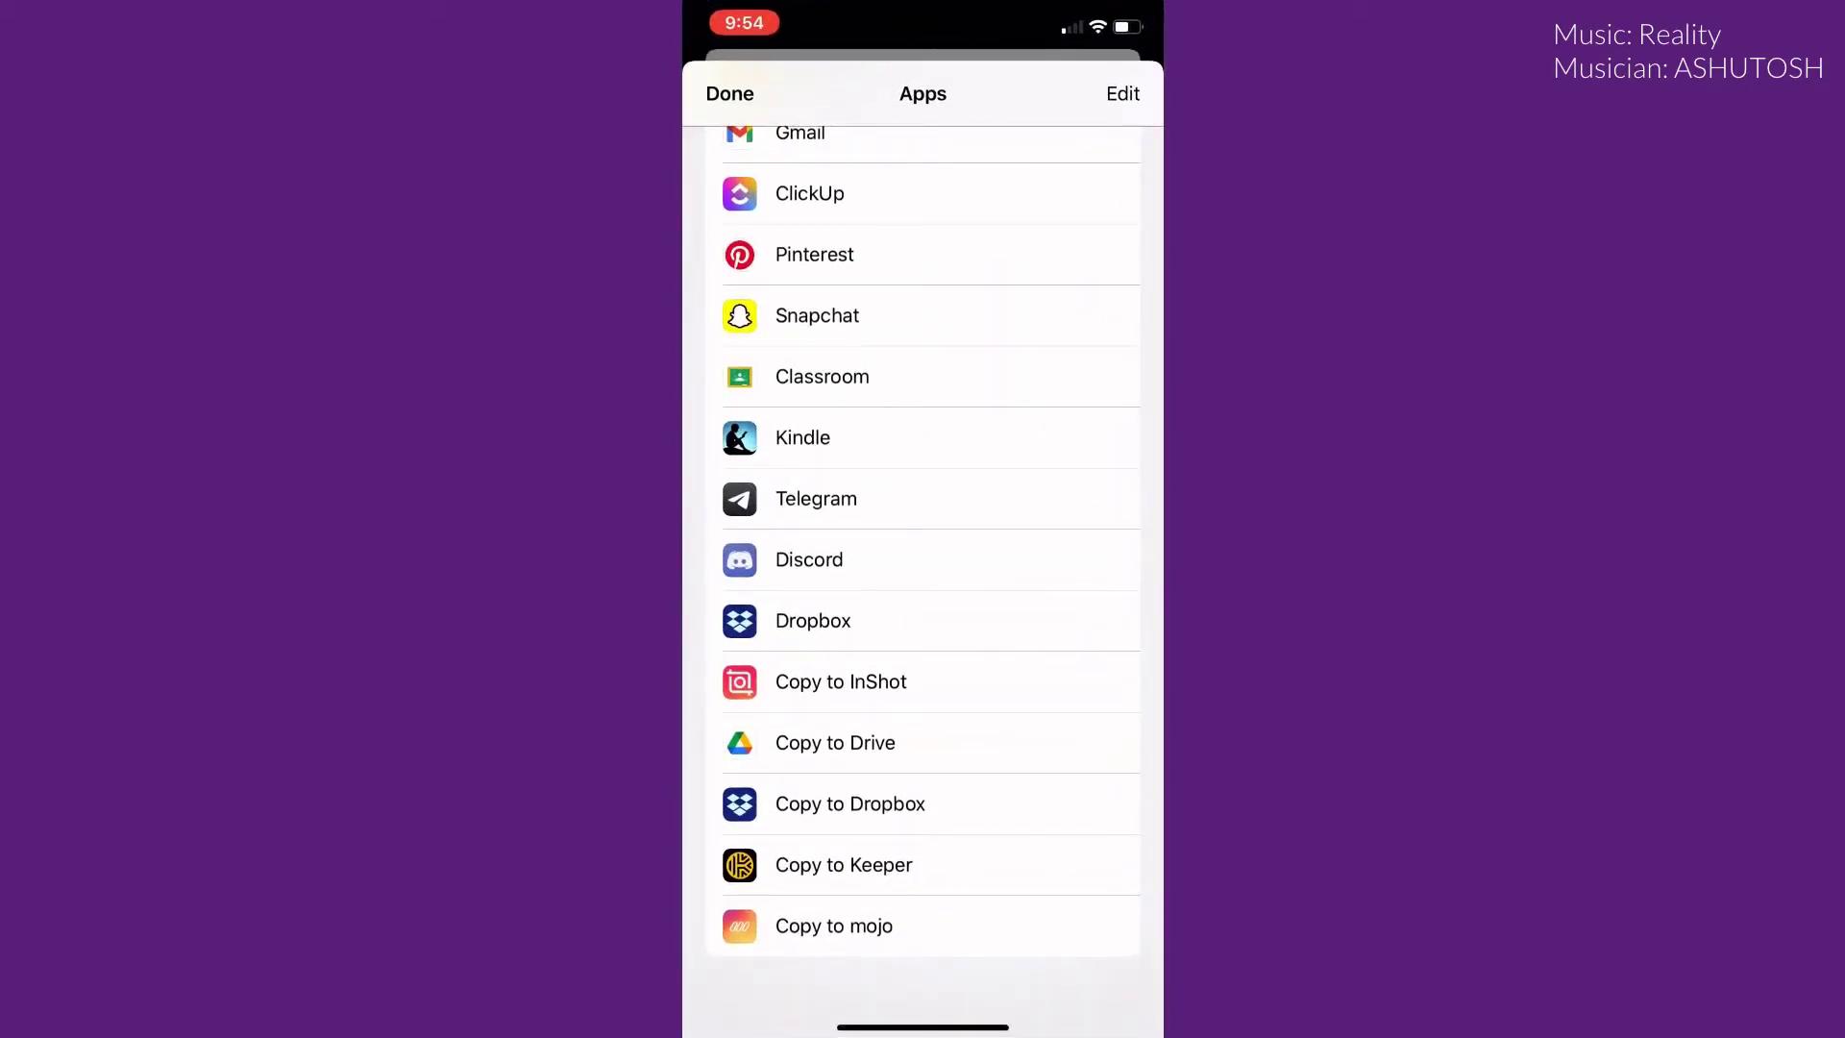
- Close the share sheet and import Lato,Montserrat.zip into AnyFont from iCloud Drive
left_click(731, 93)
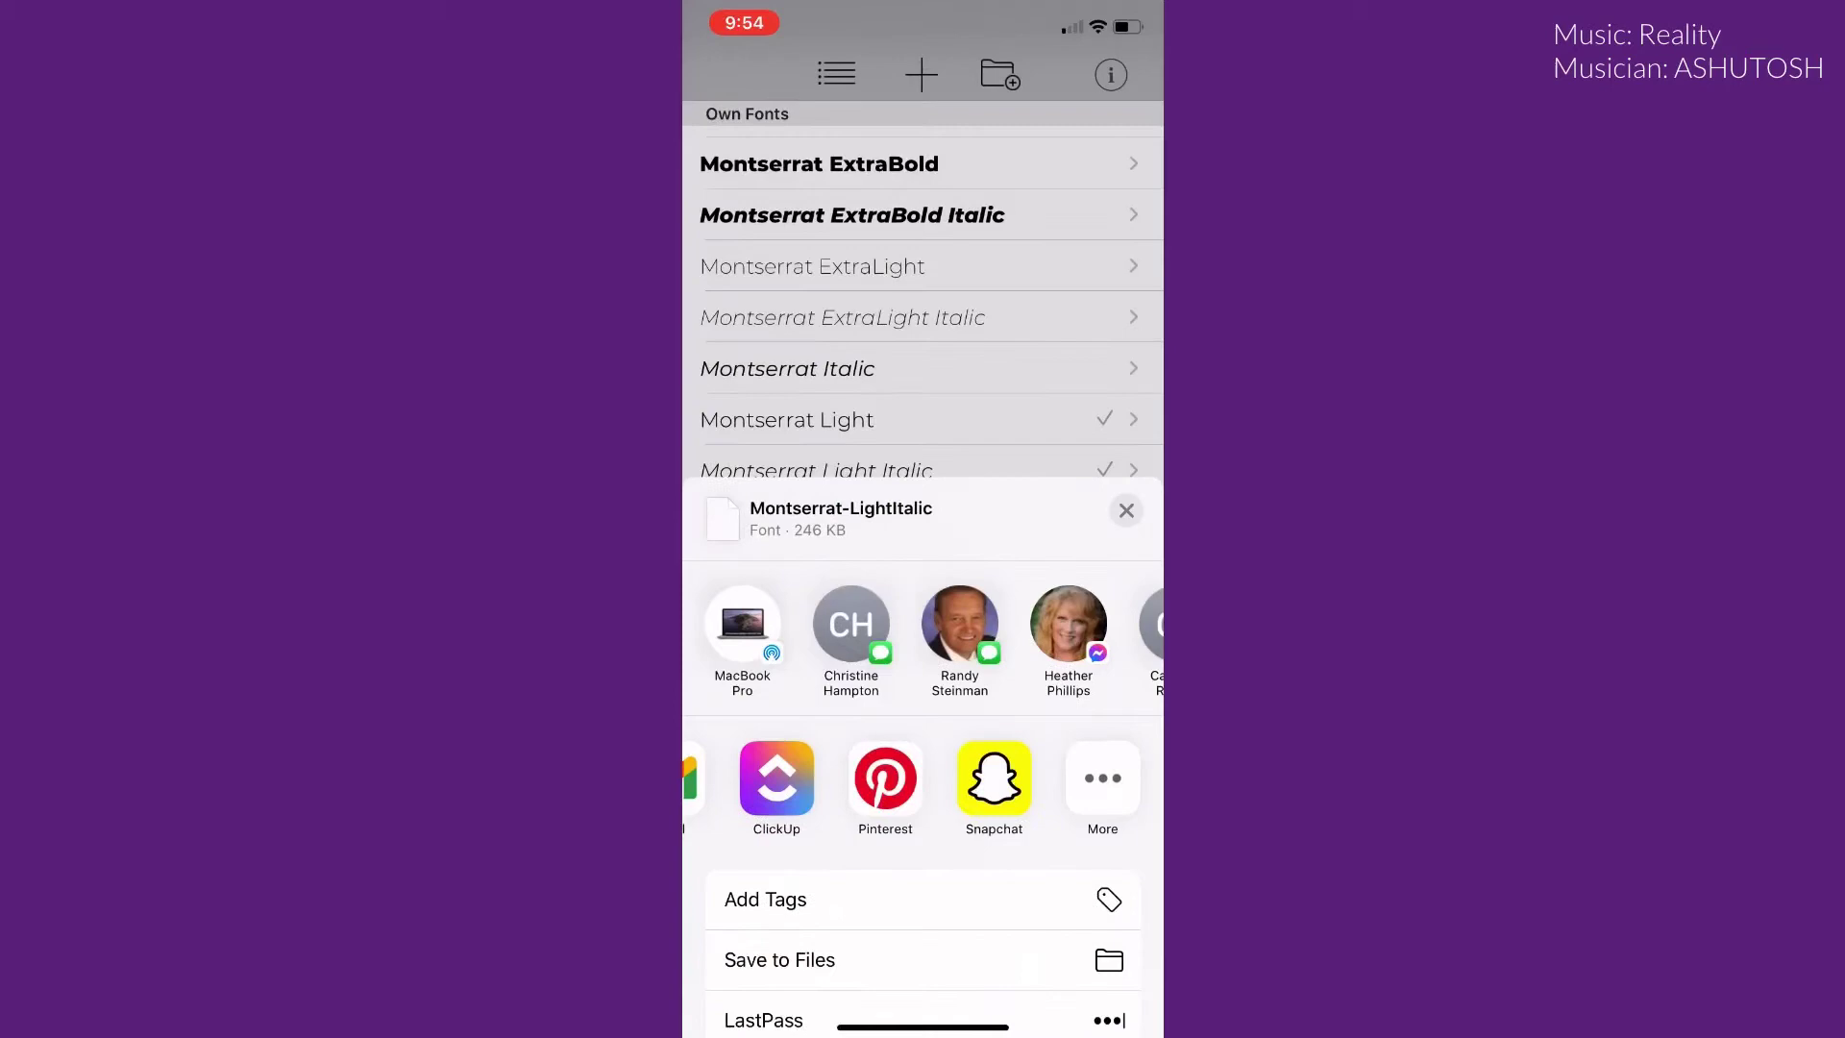
left_click(1126, 511)
scroll(924, 576, "up", 10)
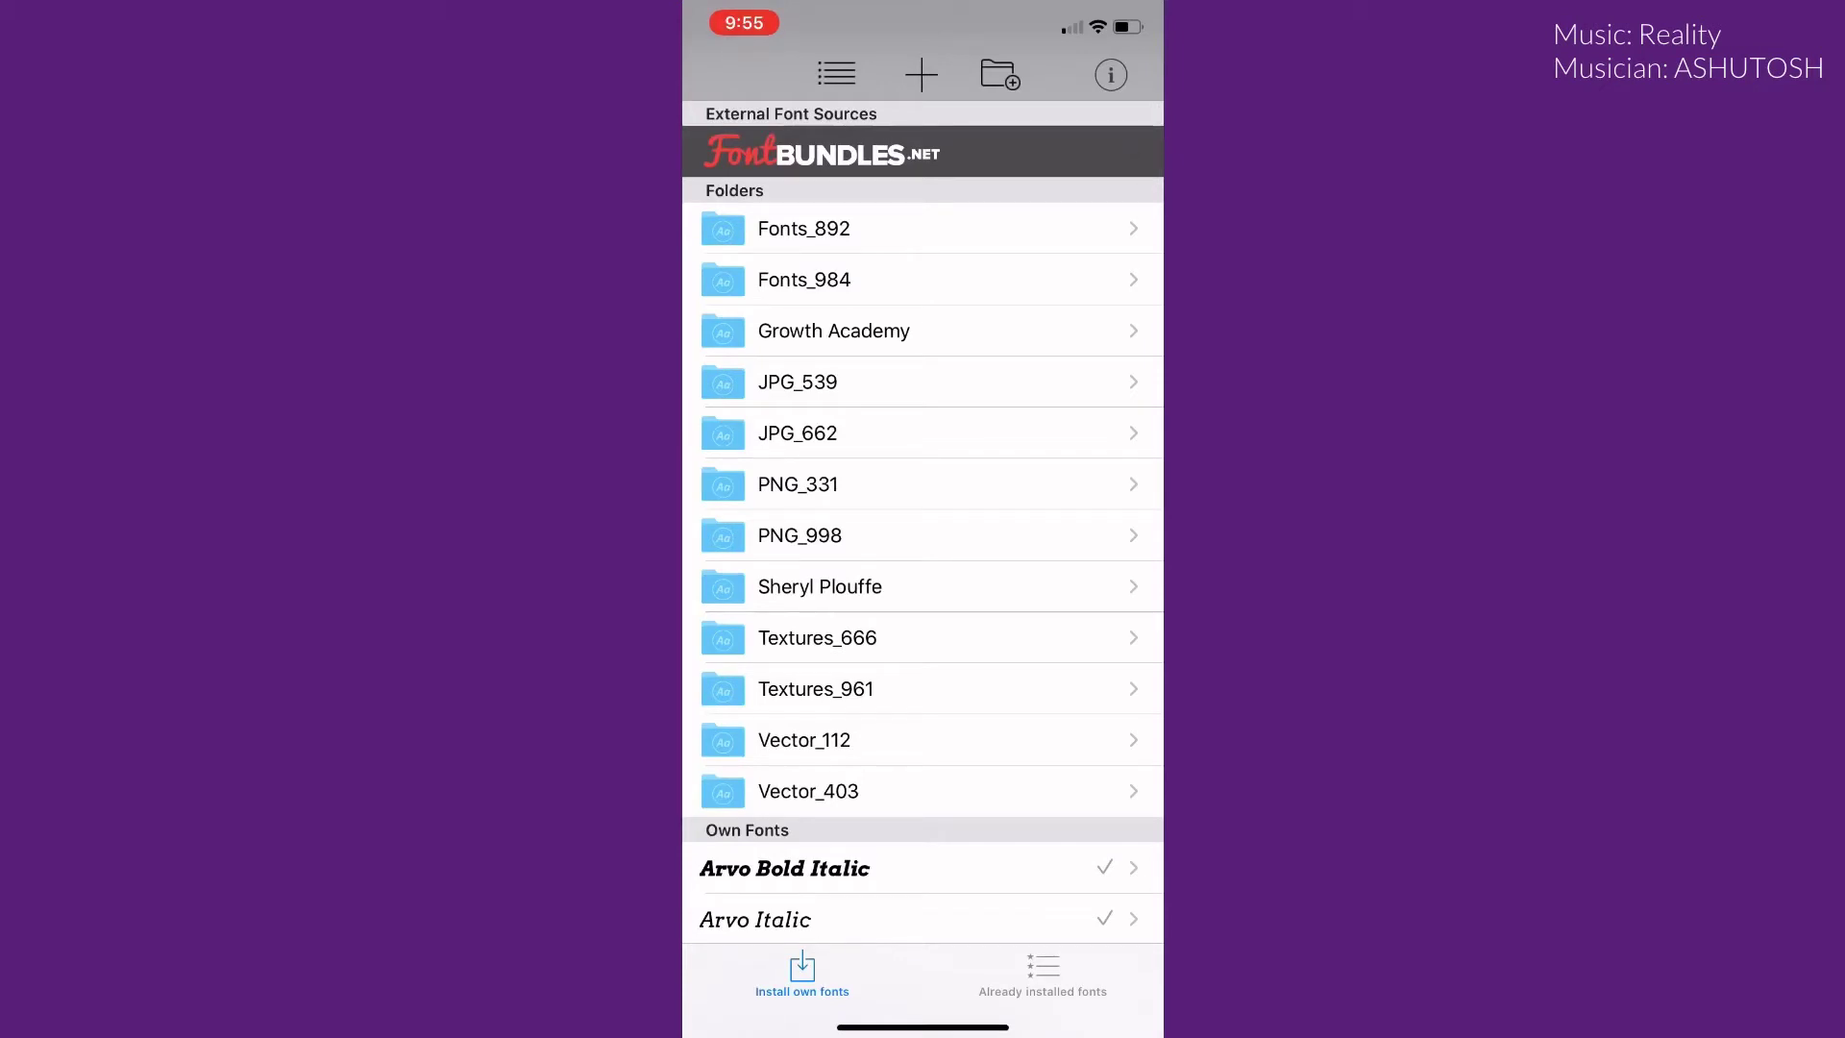
left_click(922, 74)
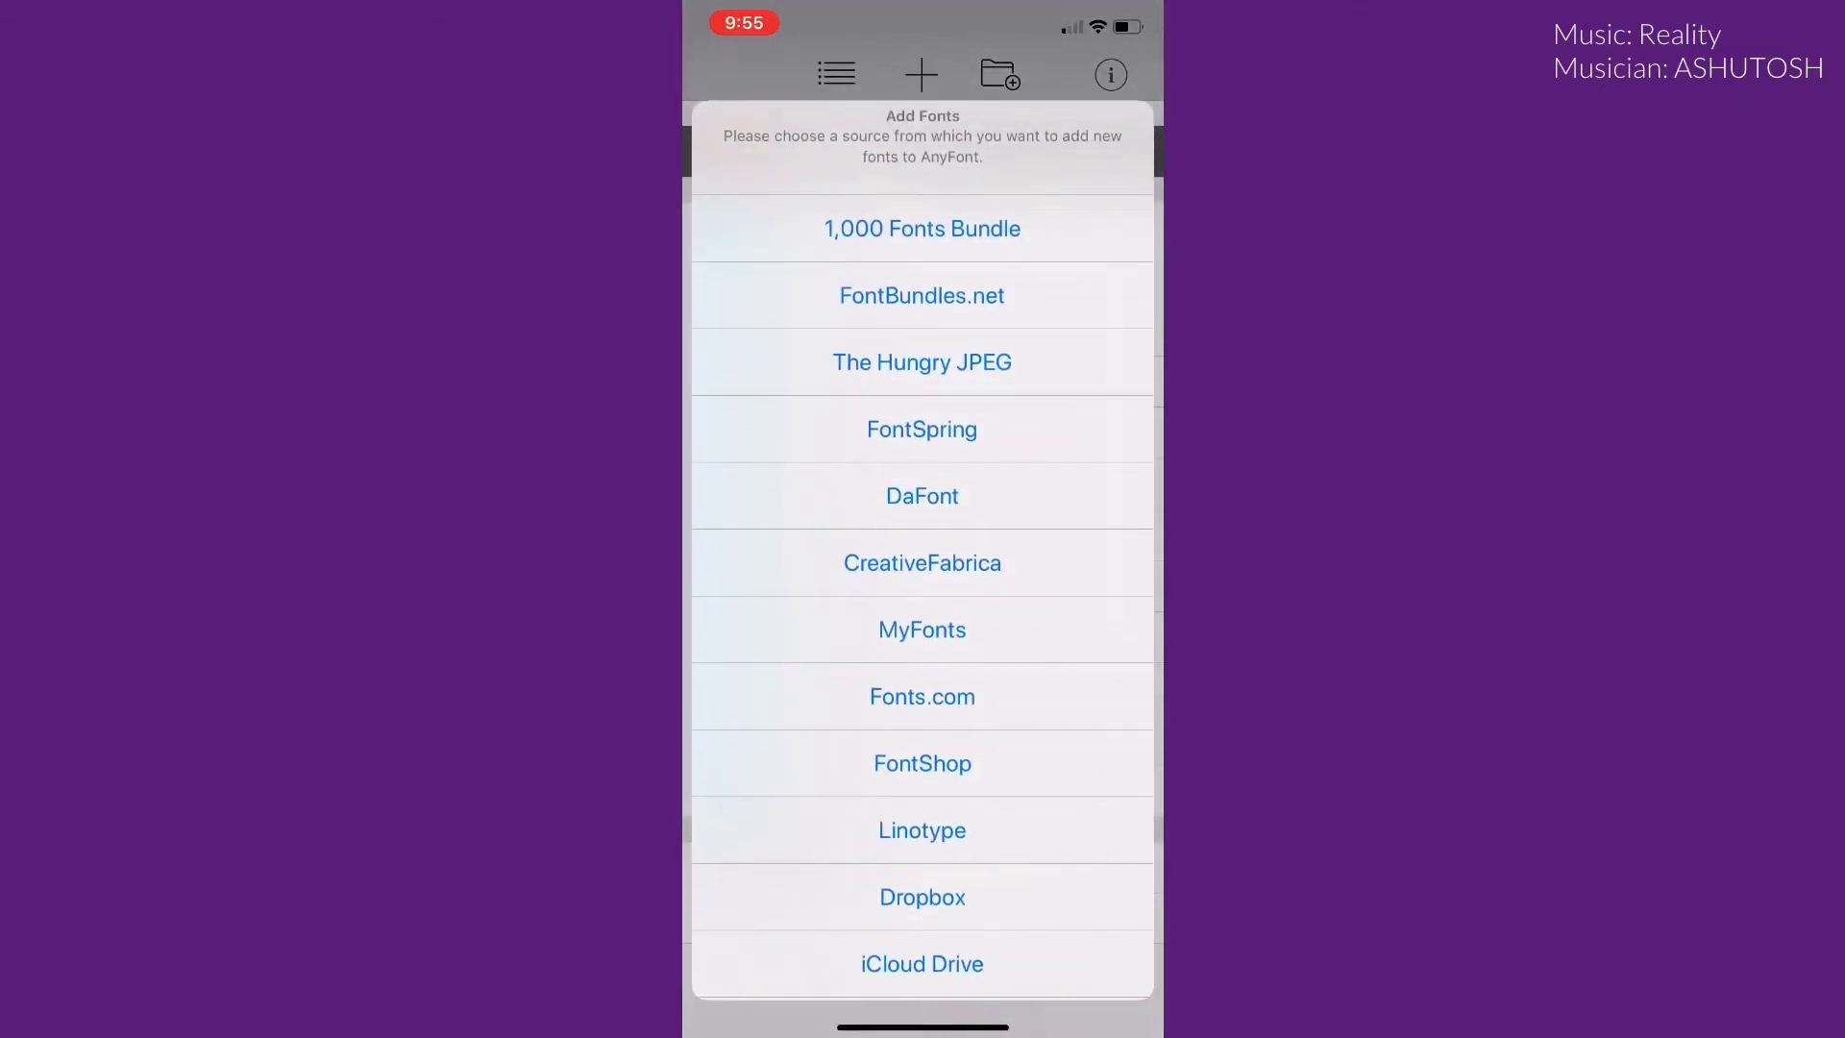
scroll(924, 606, "down", 1)
left_click(923, 890)
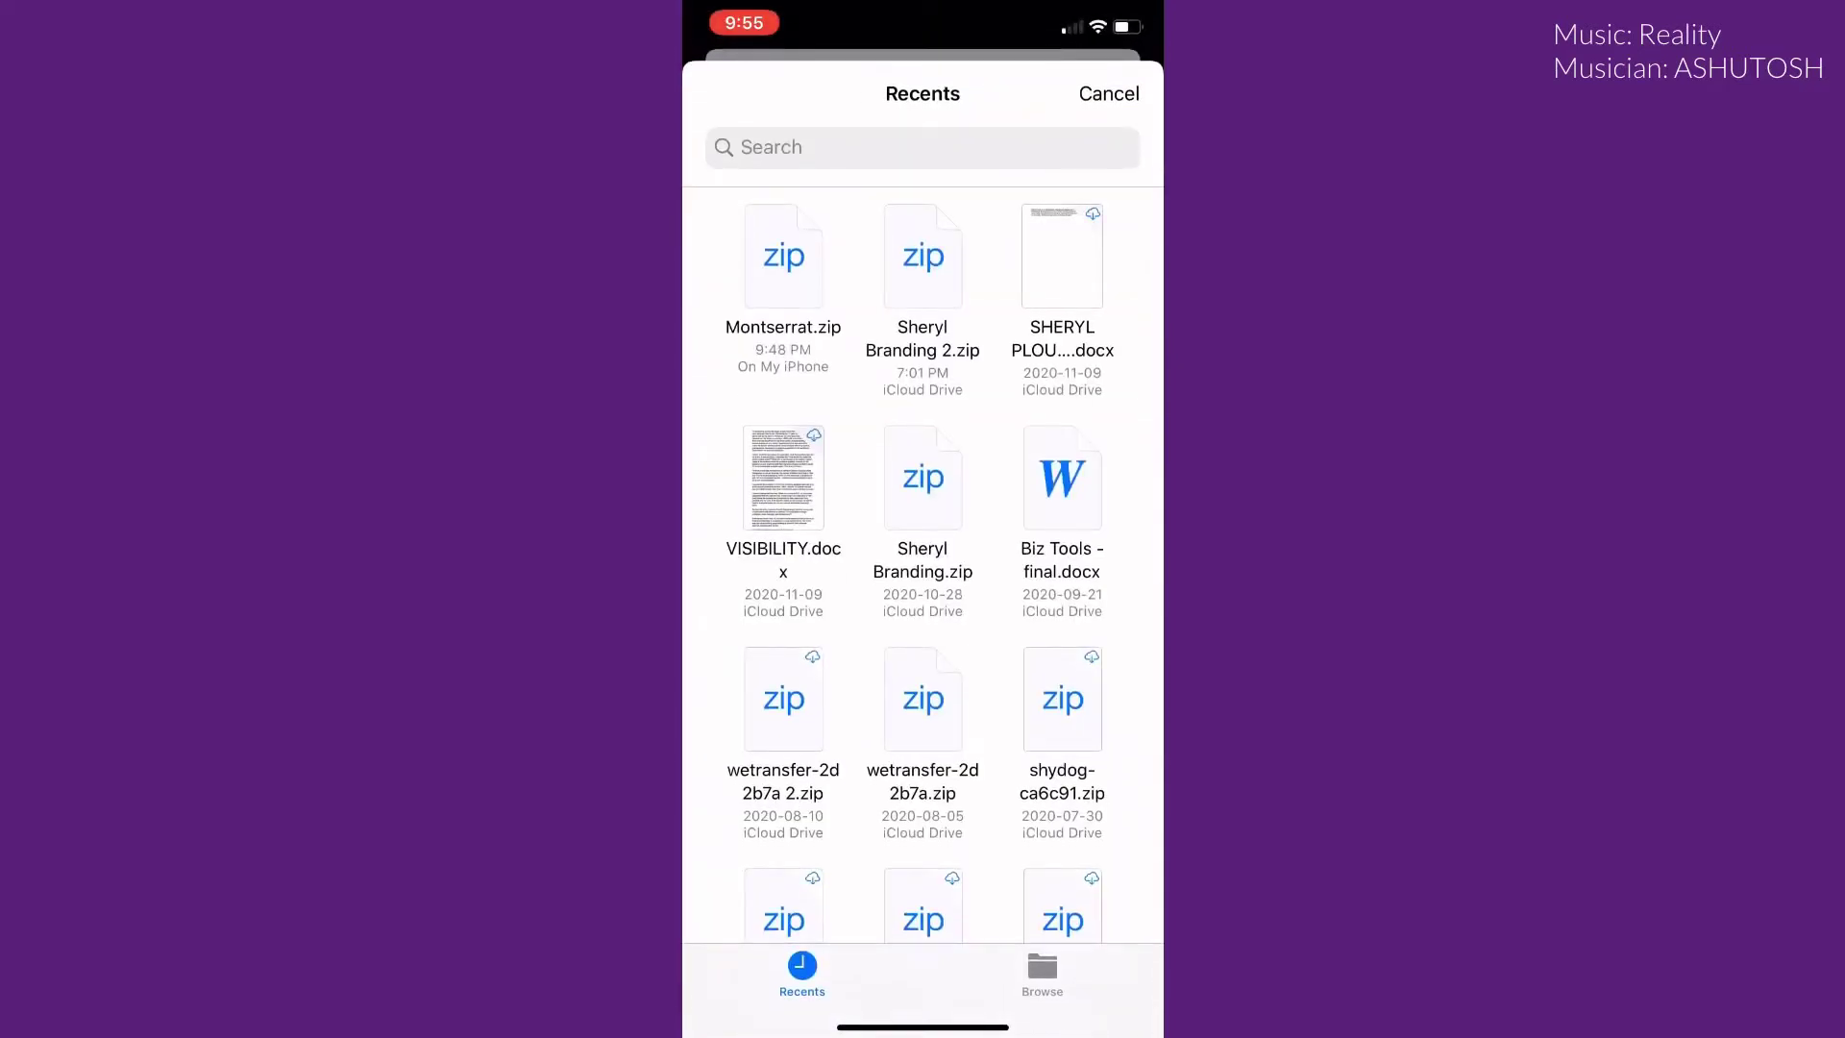
left_click(807, 145)
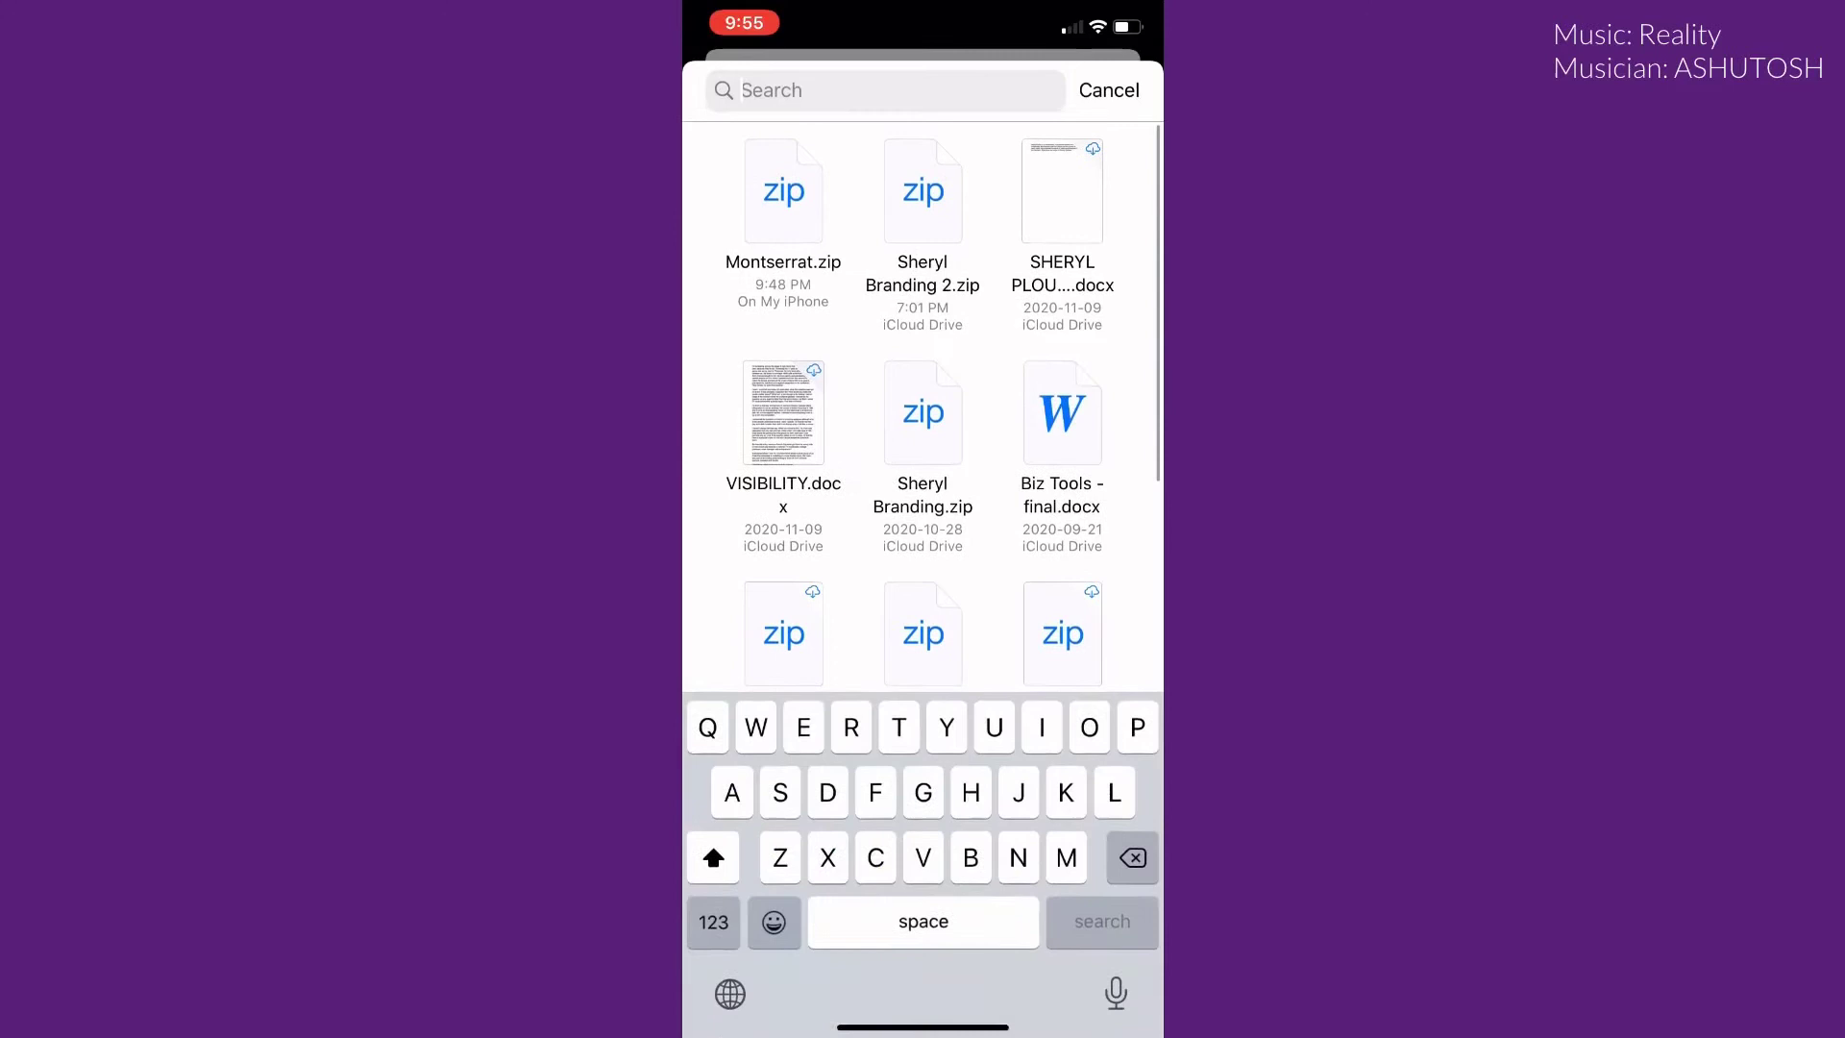
type("Lato")
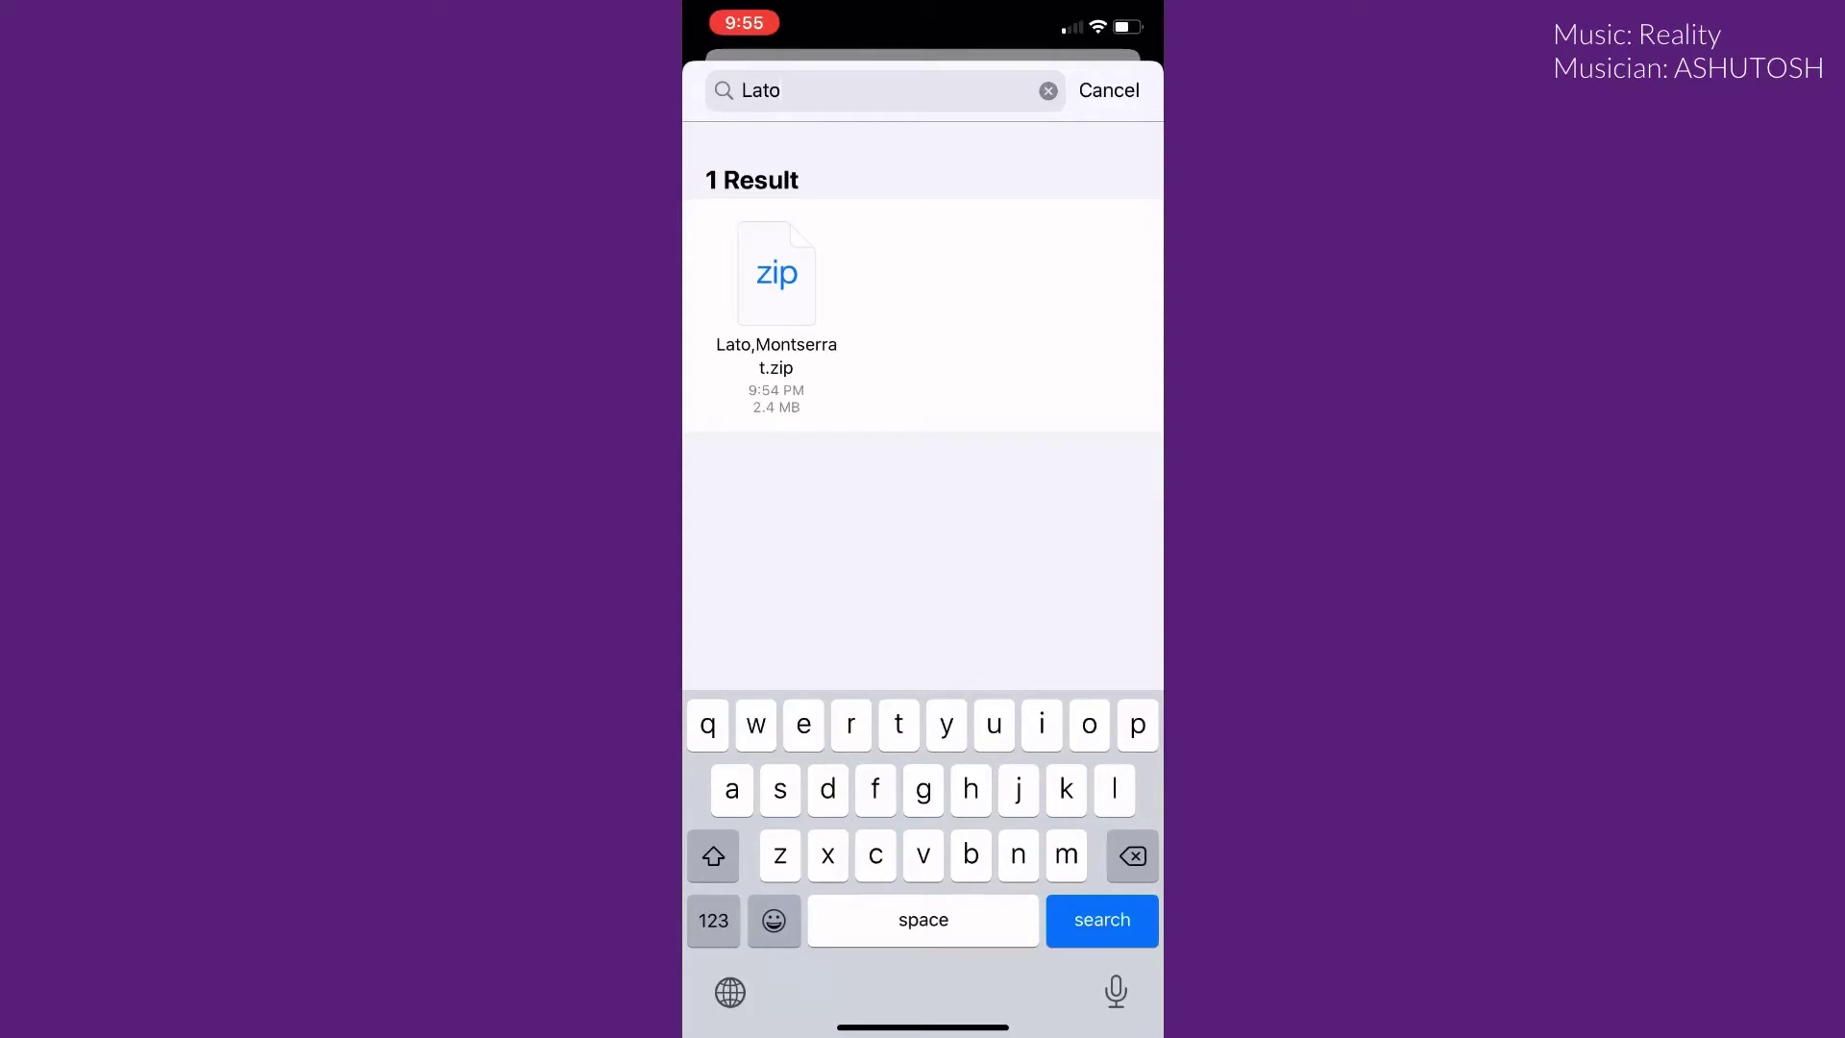
left_click(777, 275)
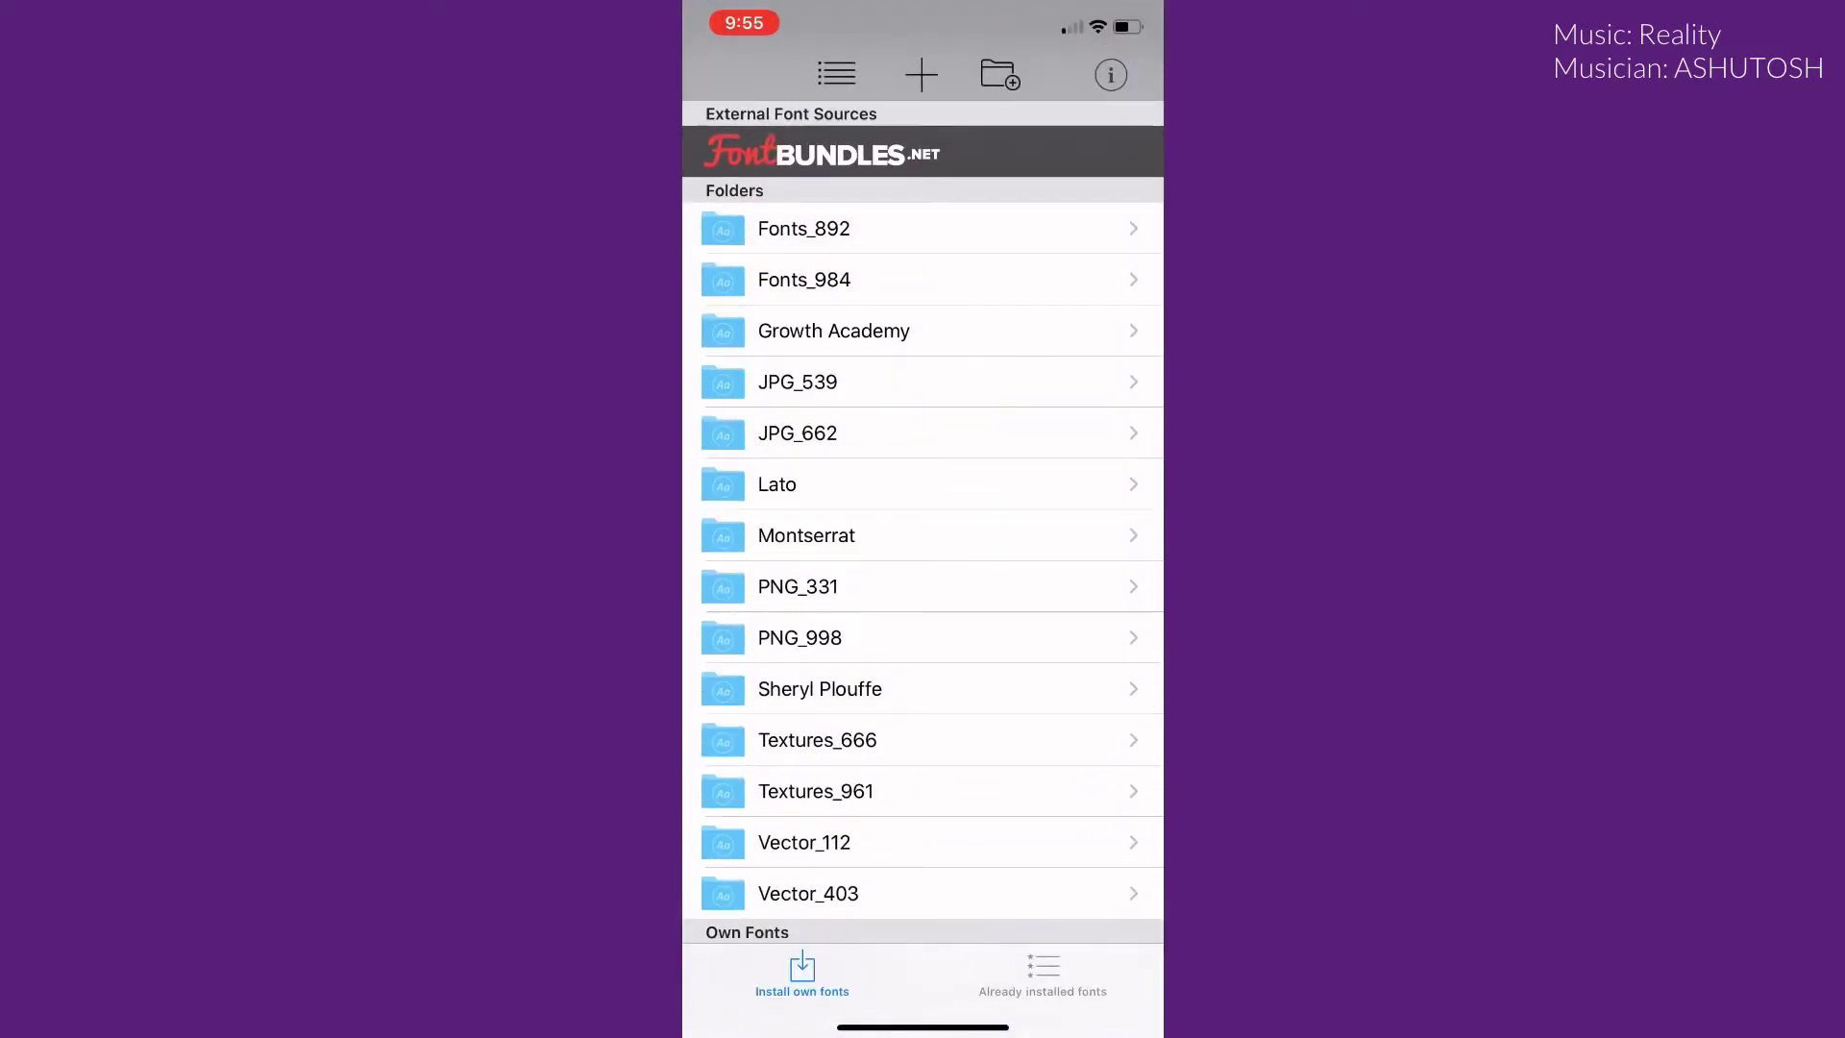
- From AnyFont's Lato folder, download the Lato-Light.ttf install profile, then go home
left_click(807, 485)
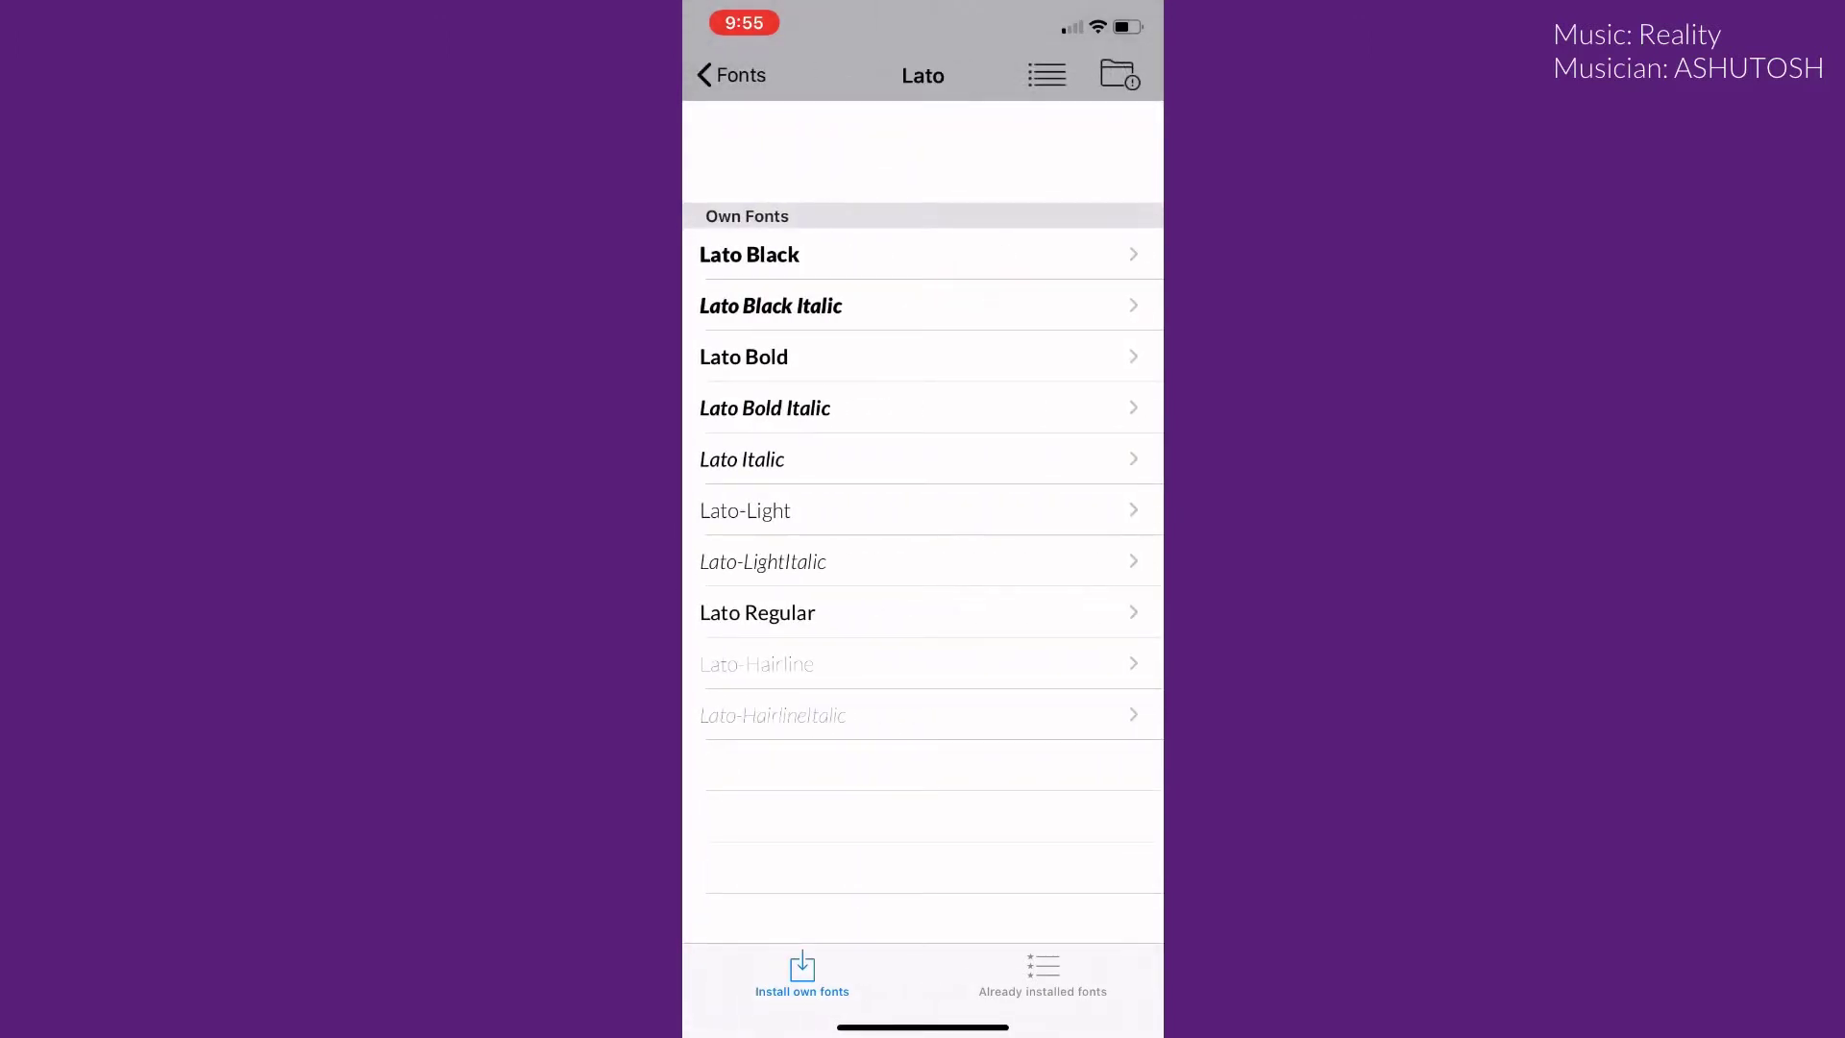
left_click(733, 76)
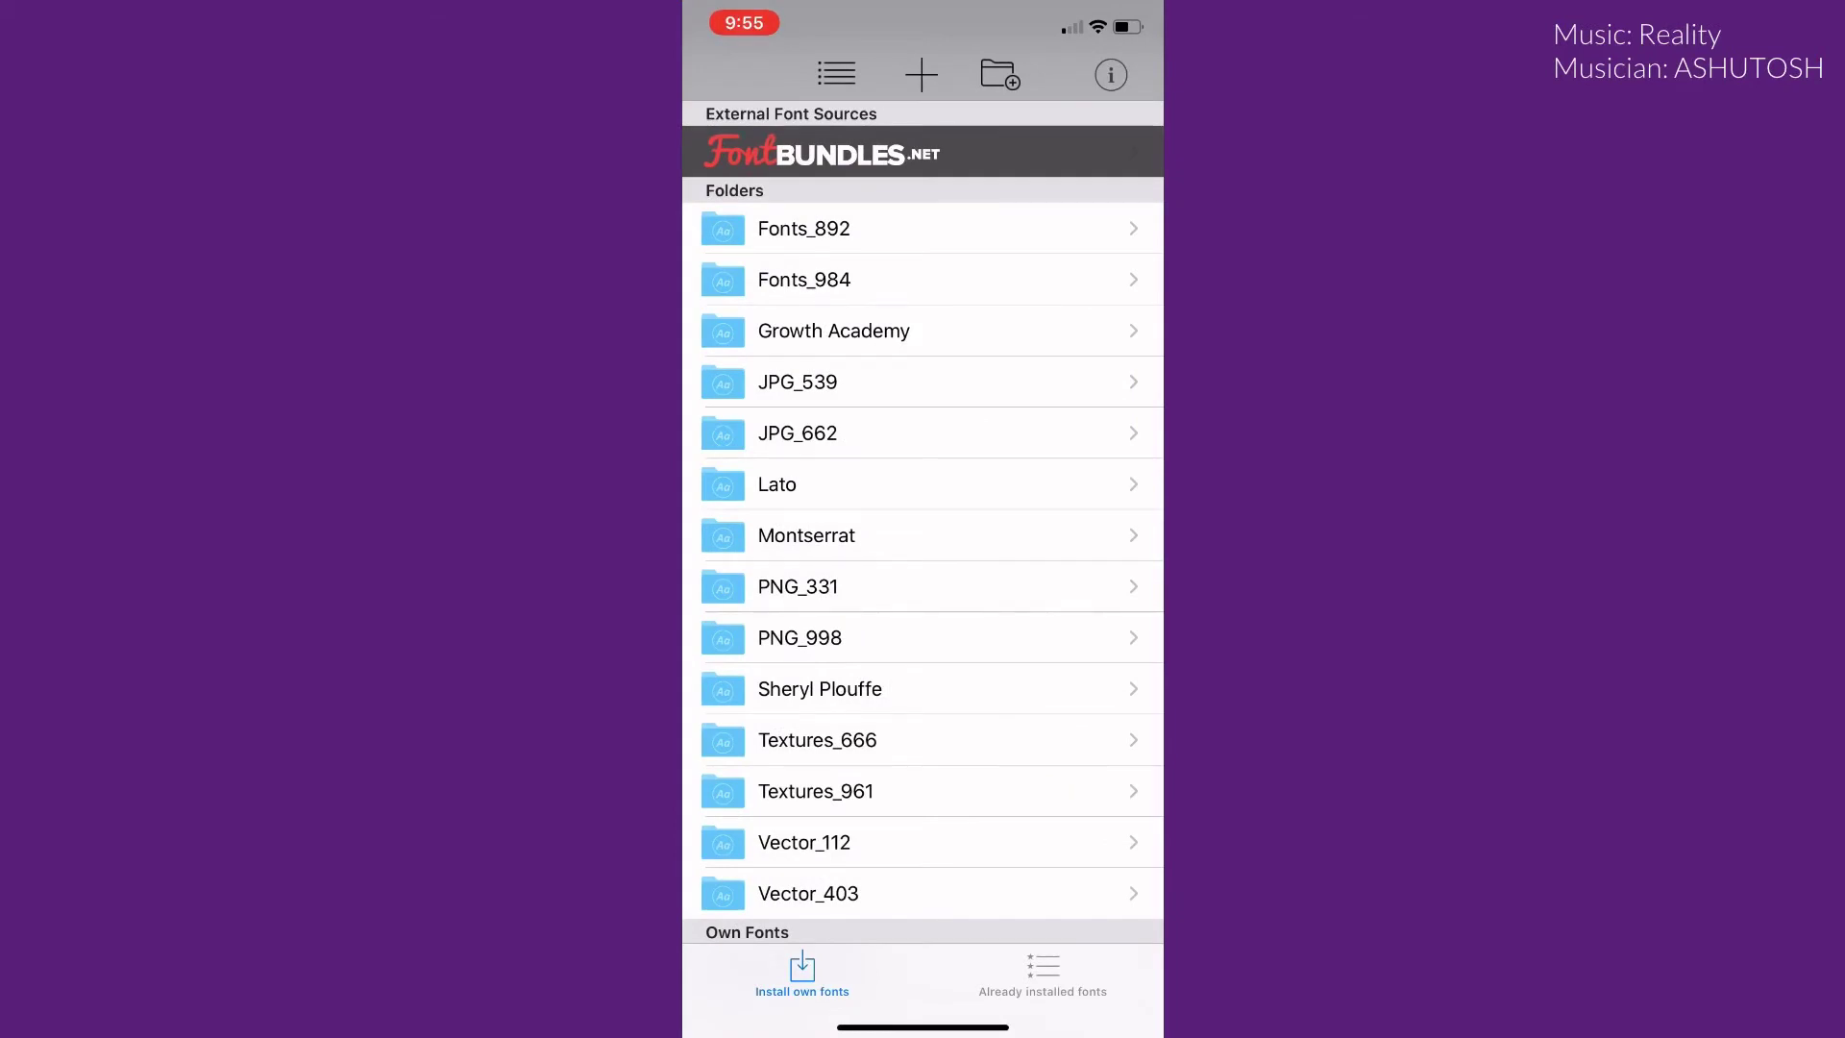
left_click(807, 484)
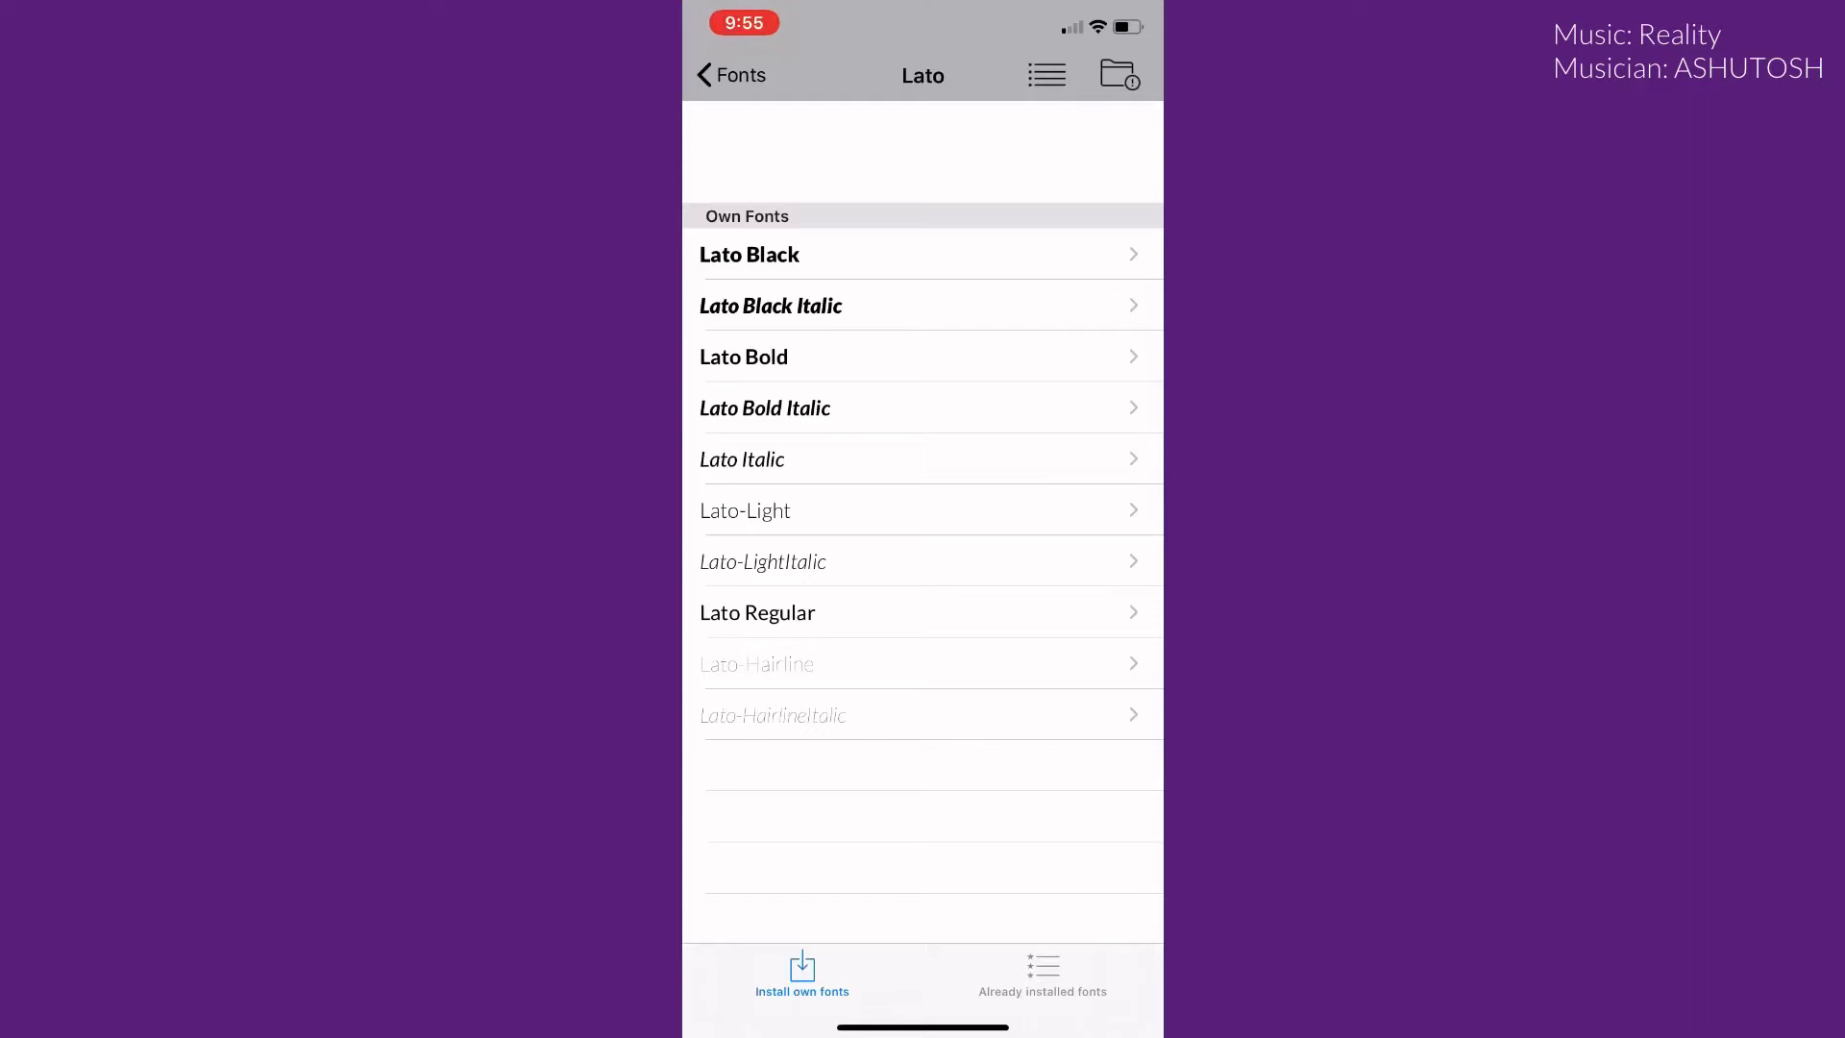
left_click(744, 510)
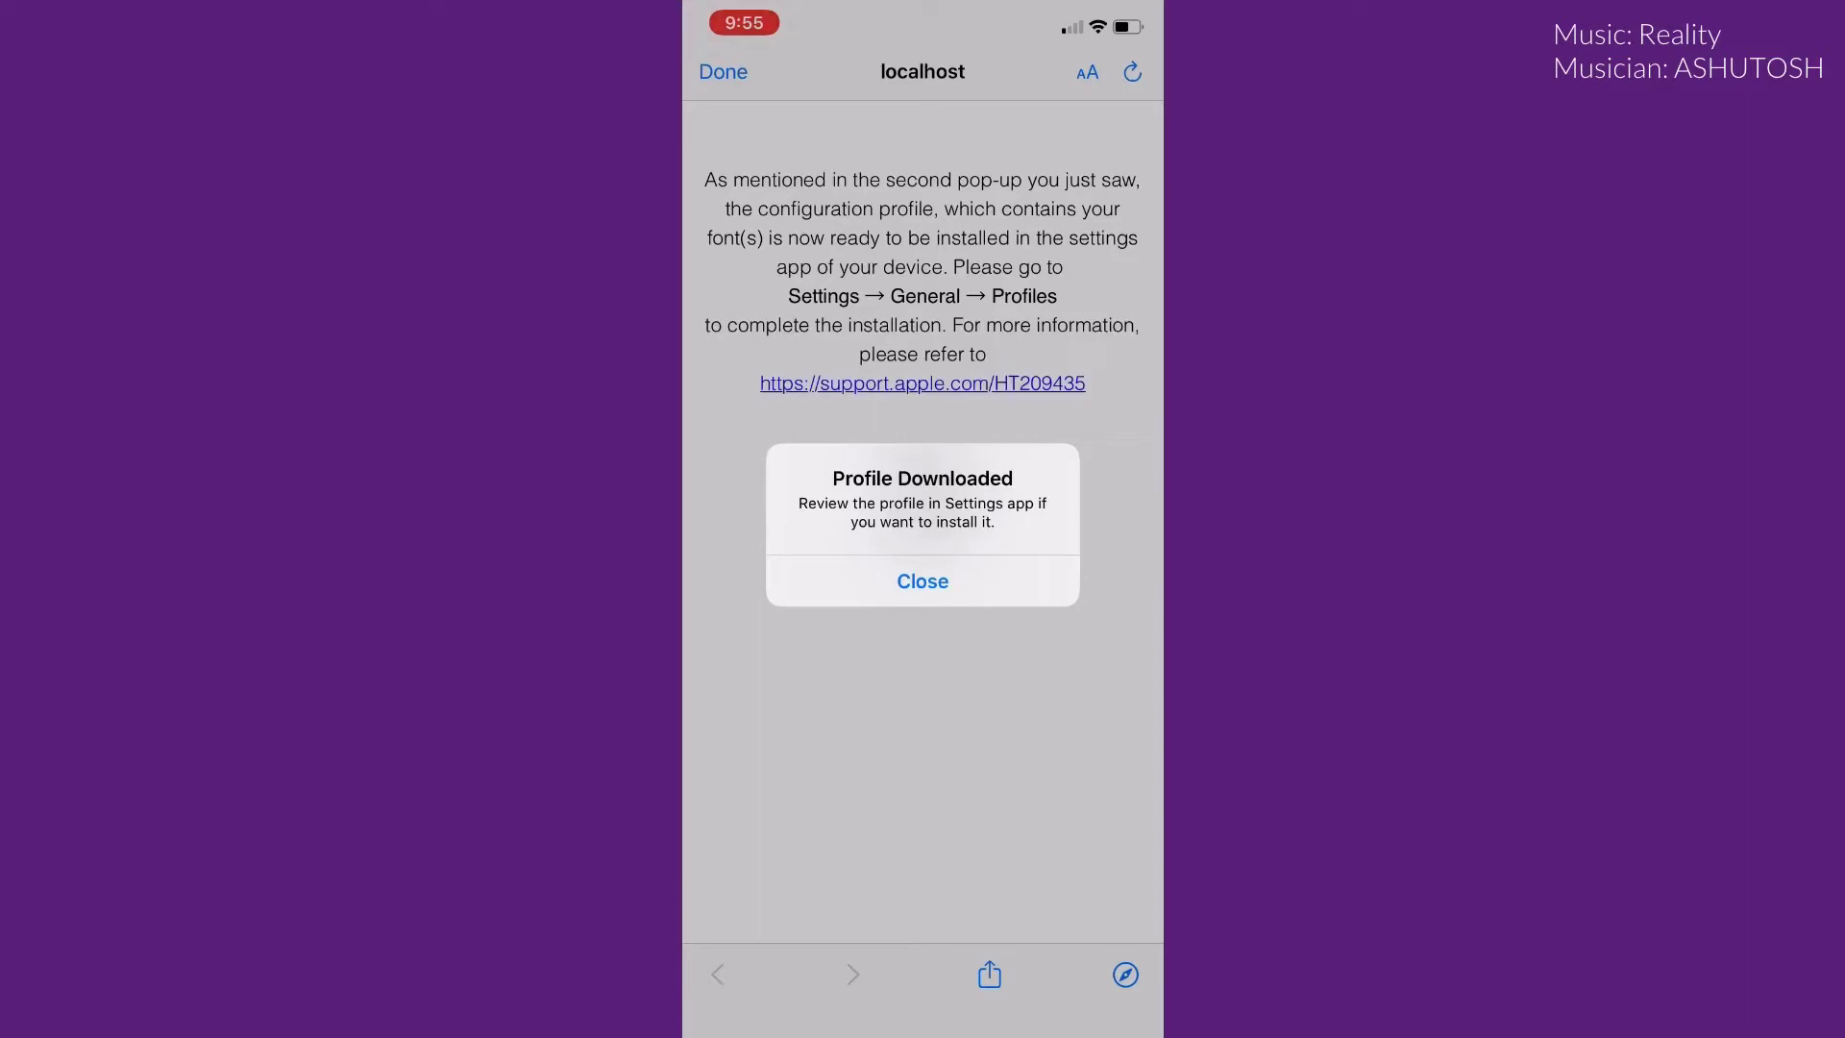
left_click(924, 581)
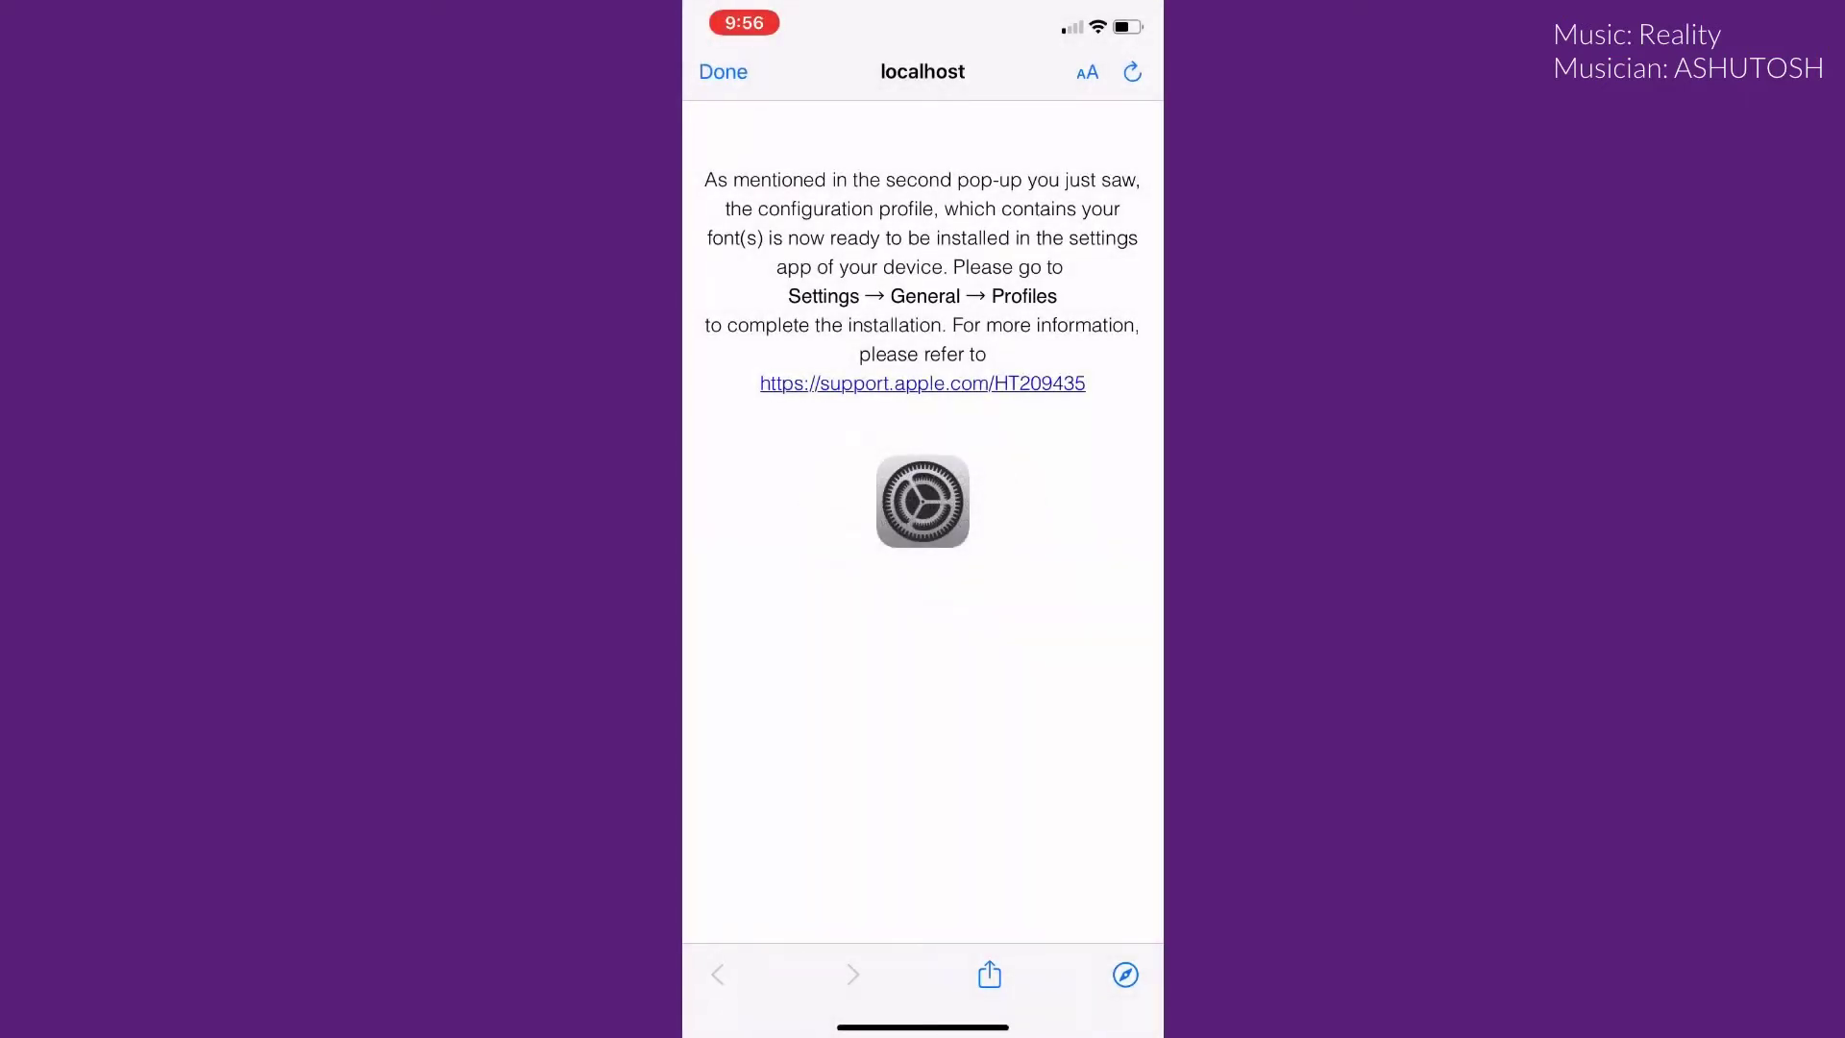
left_click_drag(922, 1026, 923, 649)
- Navigate to General > Profiles in Settings
left_click_drag(750, 577, 1096, 577)
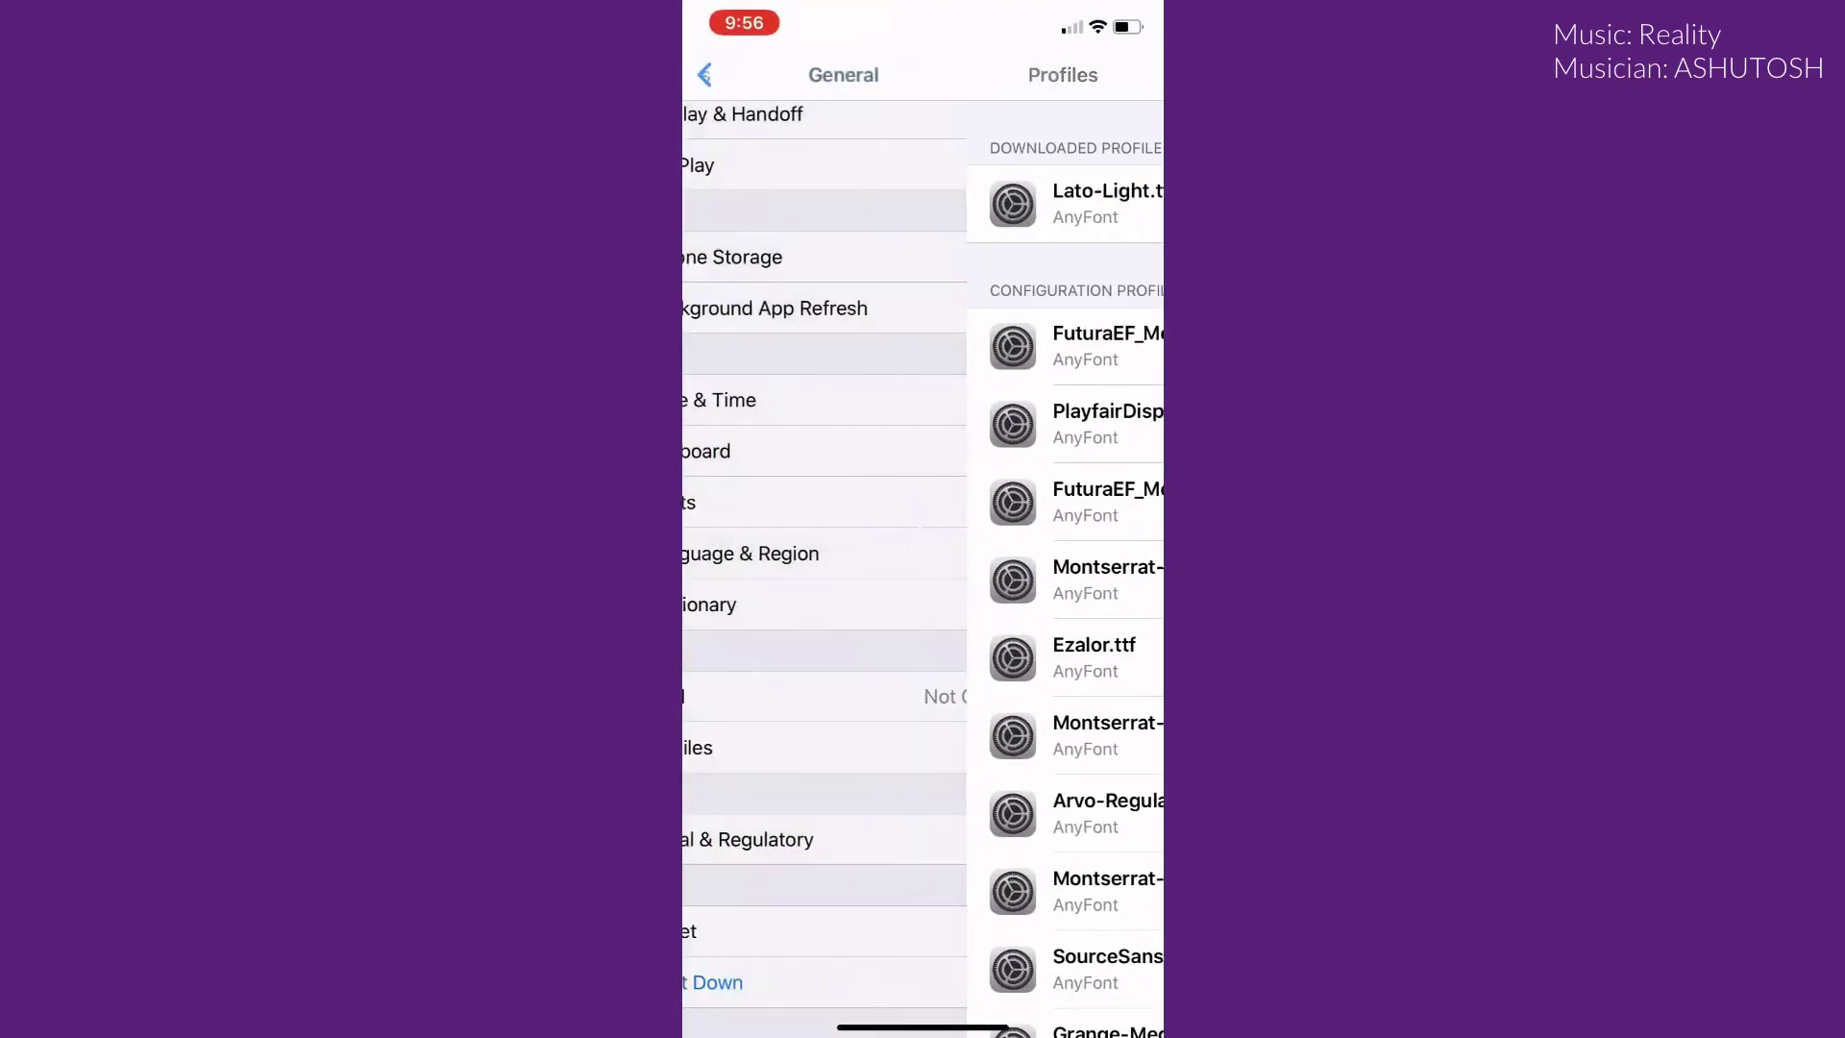
left_click_drag(689, 577, 1153, 578)
left_click(746, 75)
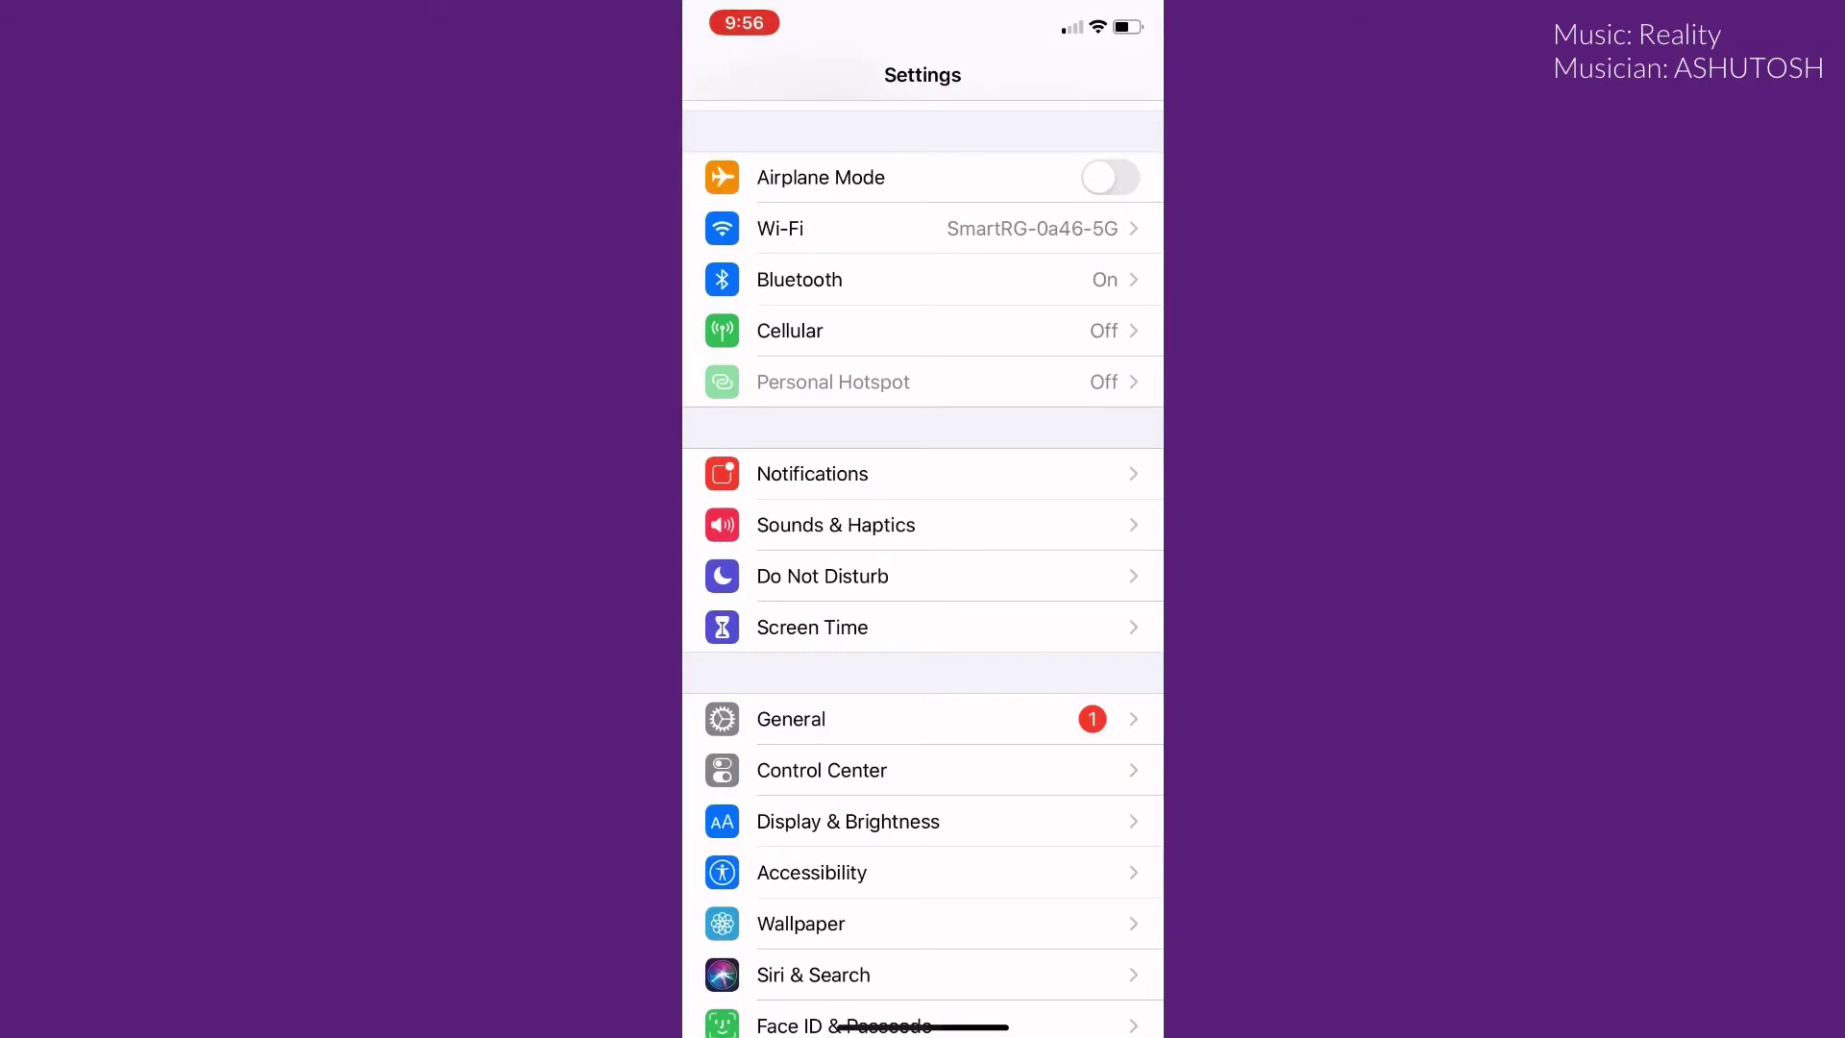
left_click(791, 719)
scroll(923, 577, "up", 2)
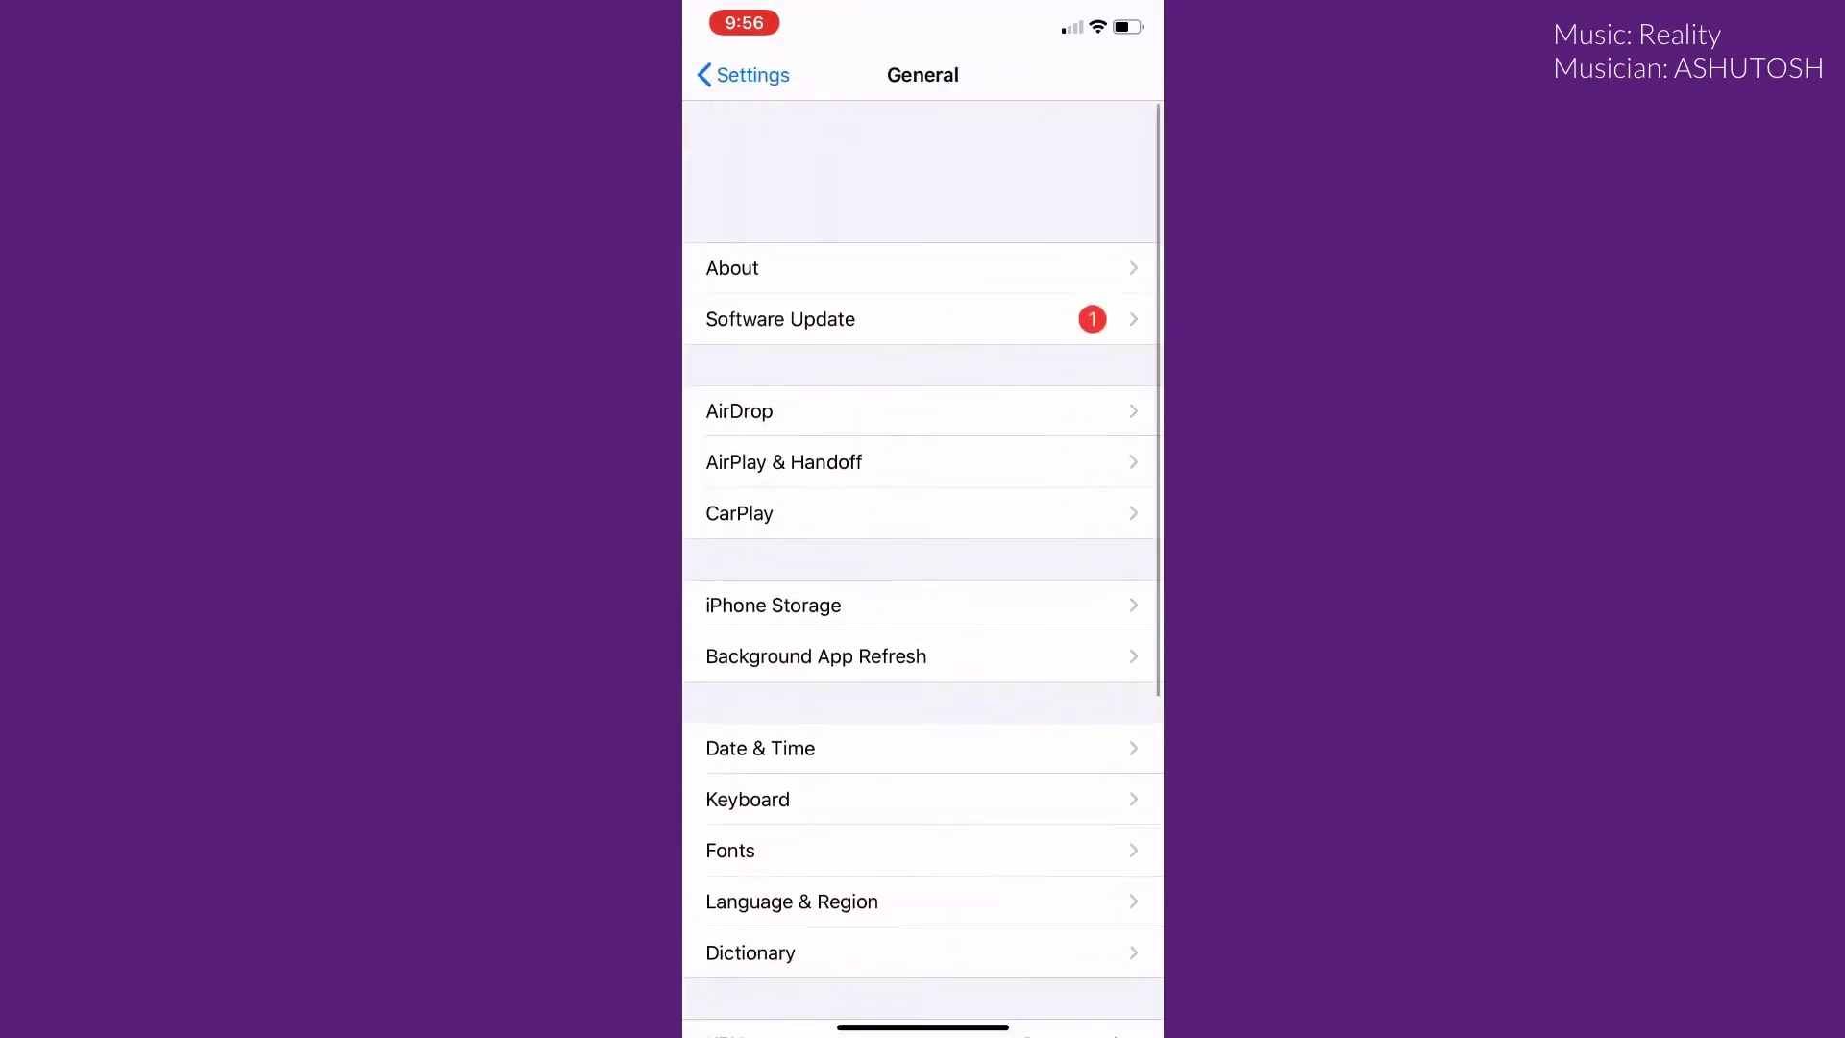
scroll(922, 577, "down", 3)
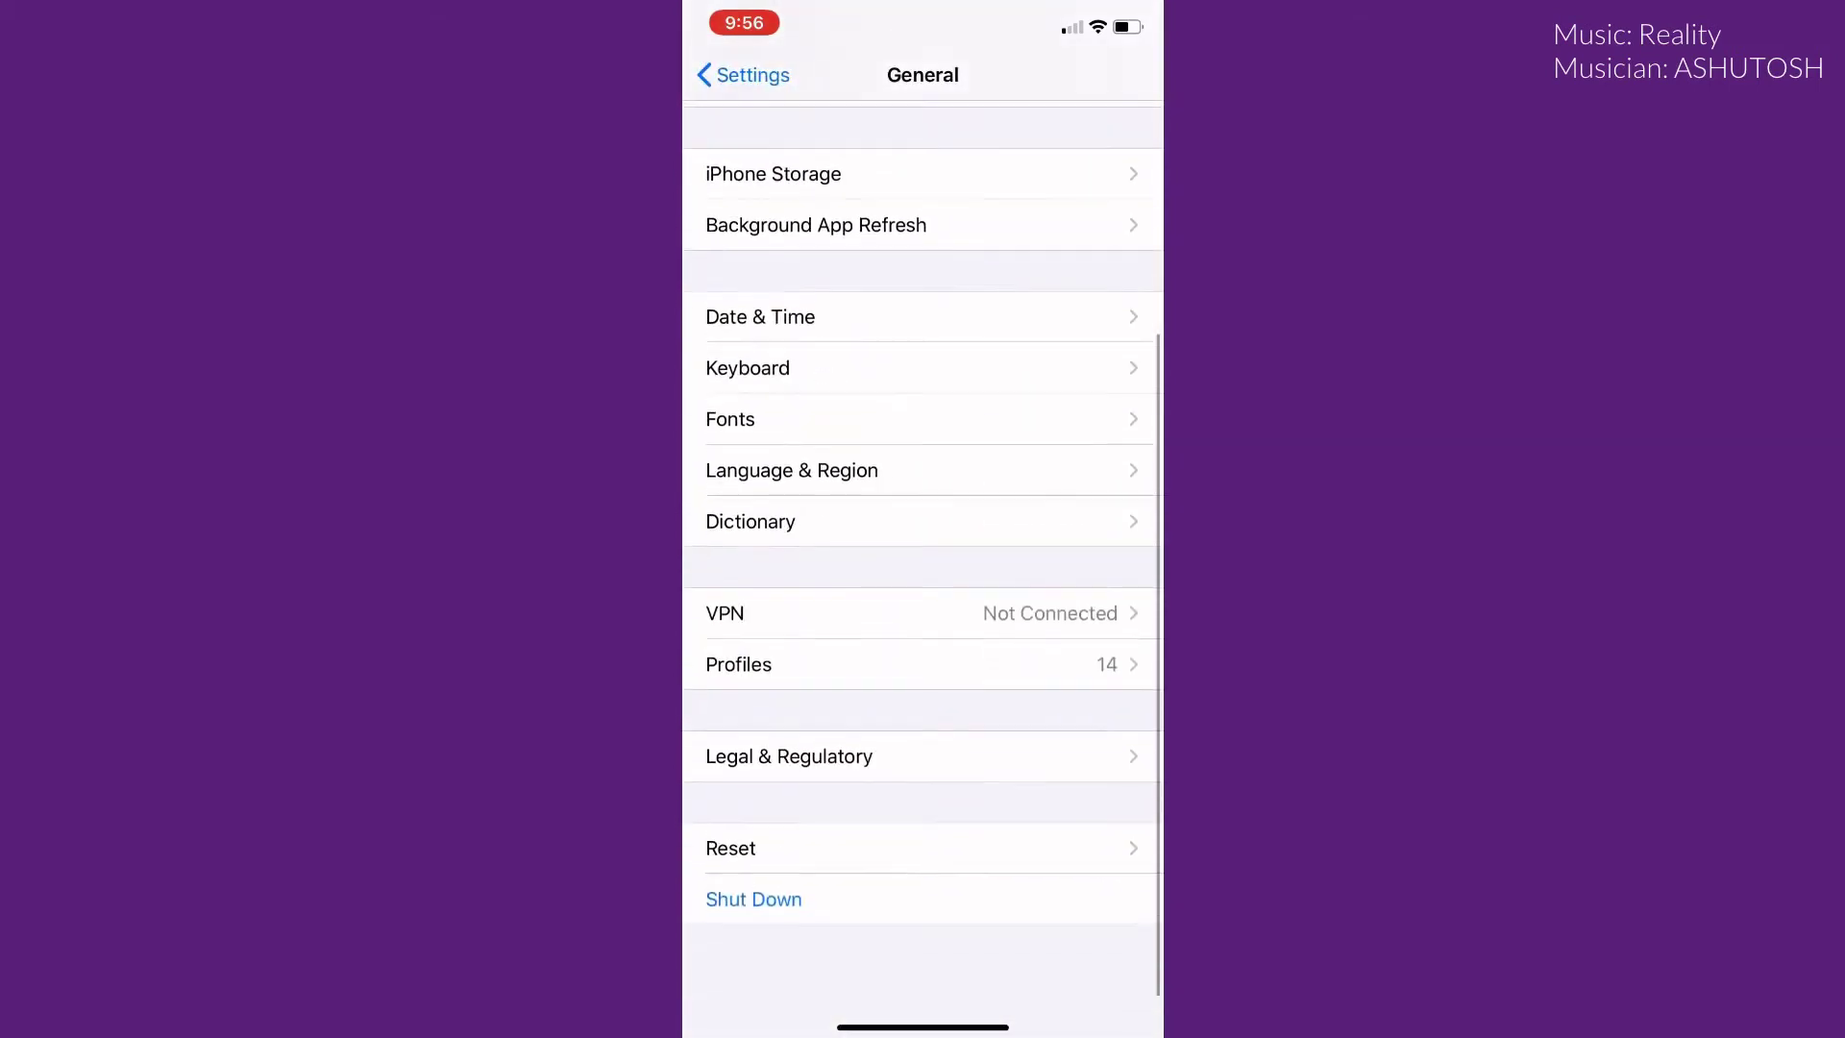
left_click(807, 694)
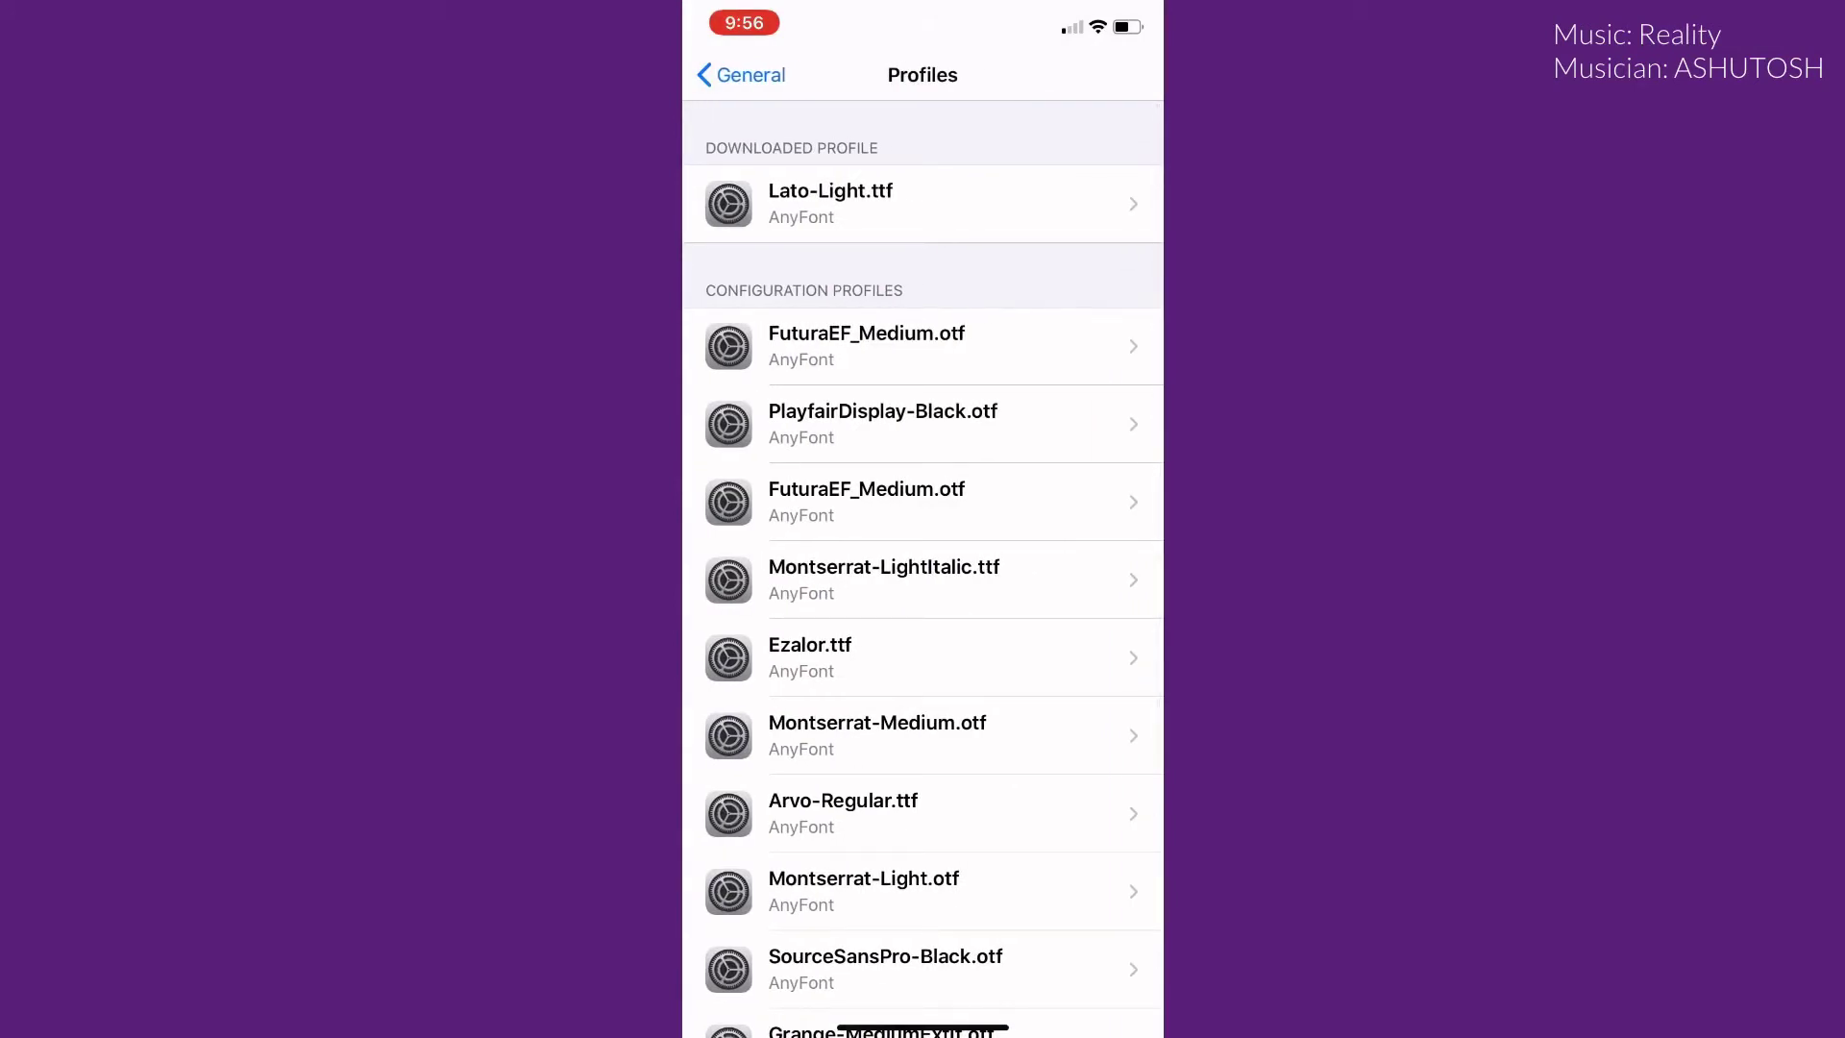
- Install the Lato-Light.ttf profile, check its details, then return to the home screen
left_click(830, 204)
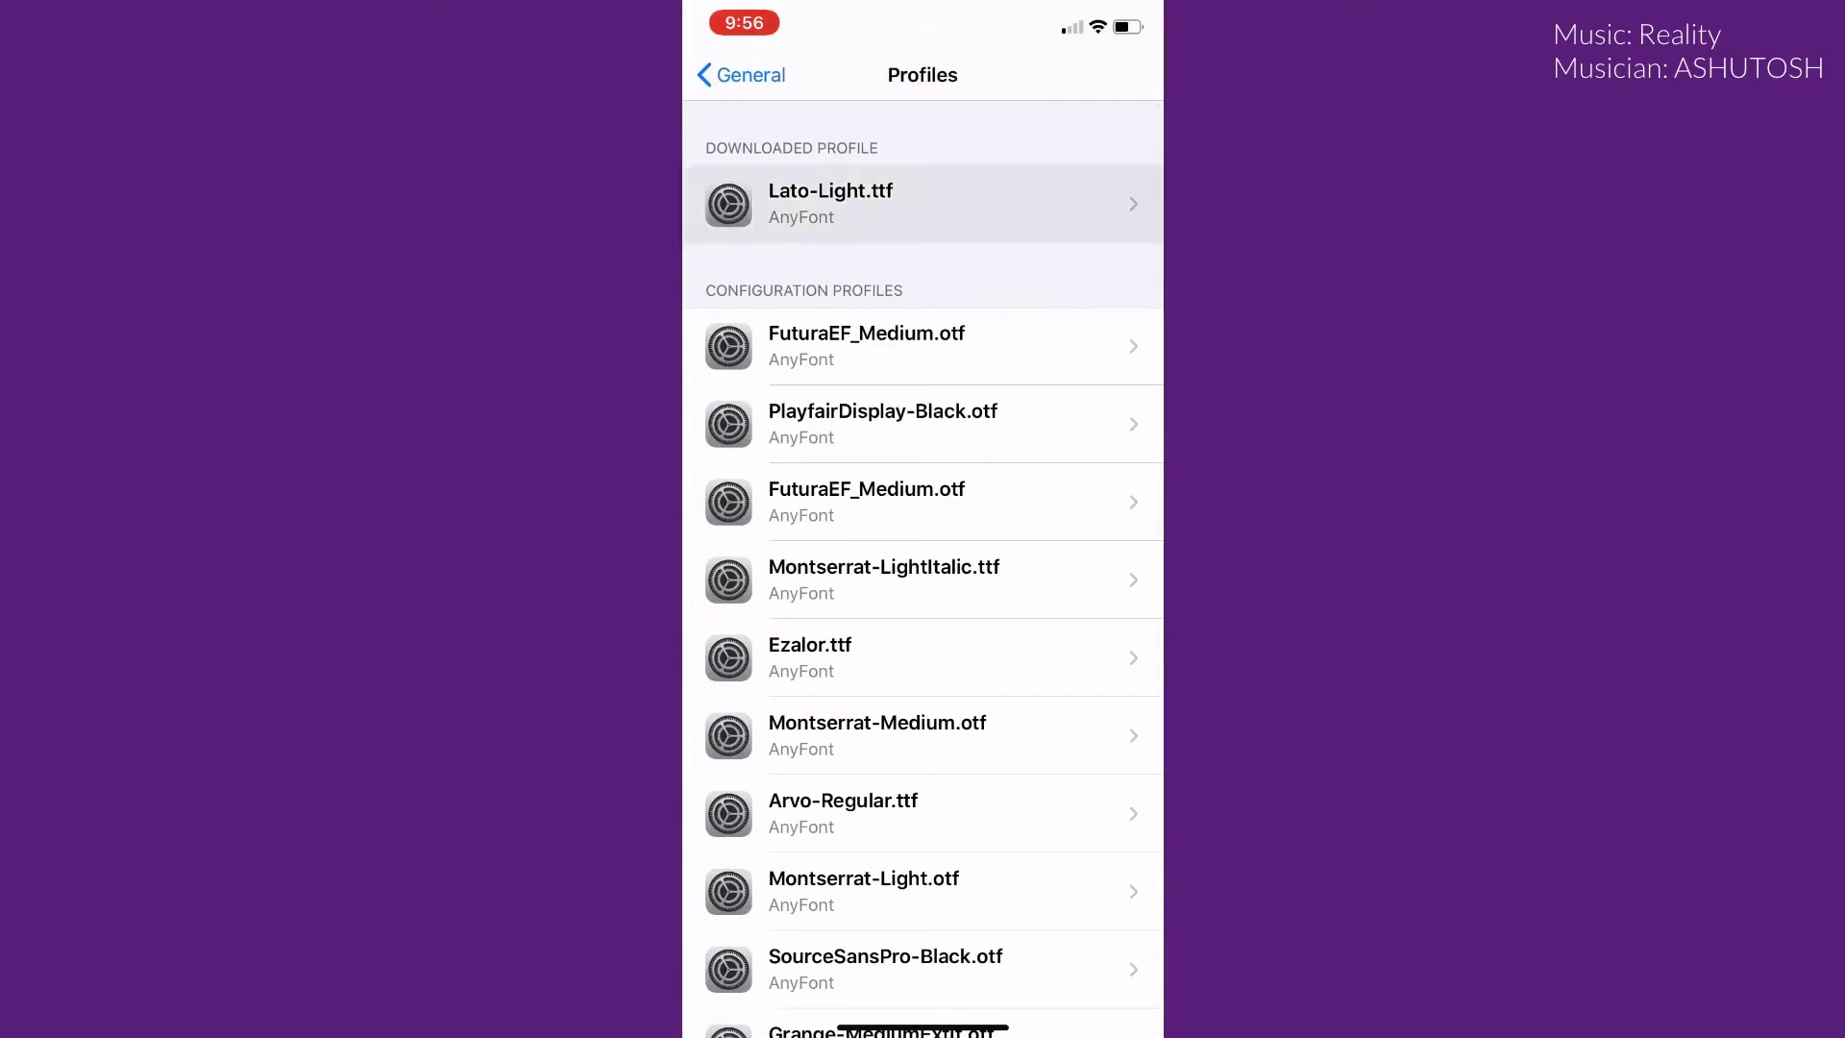
left_click(1112, 75)
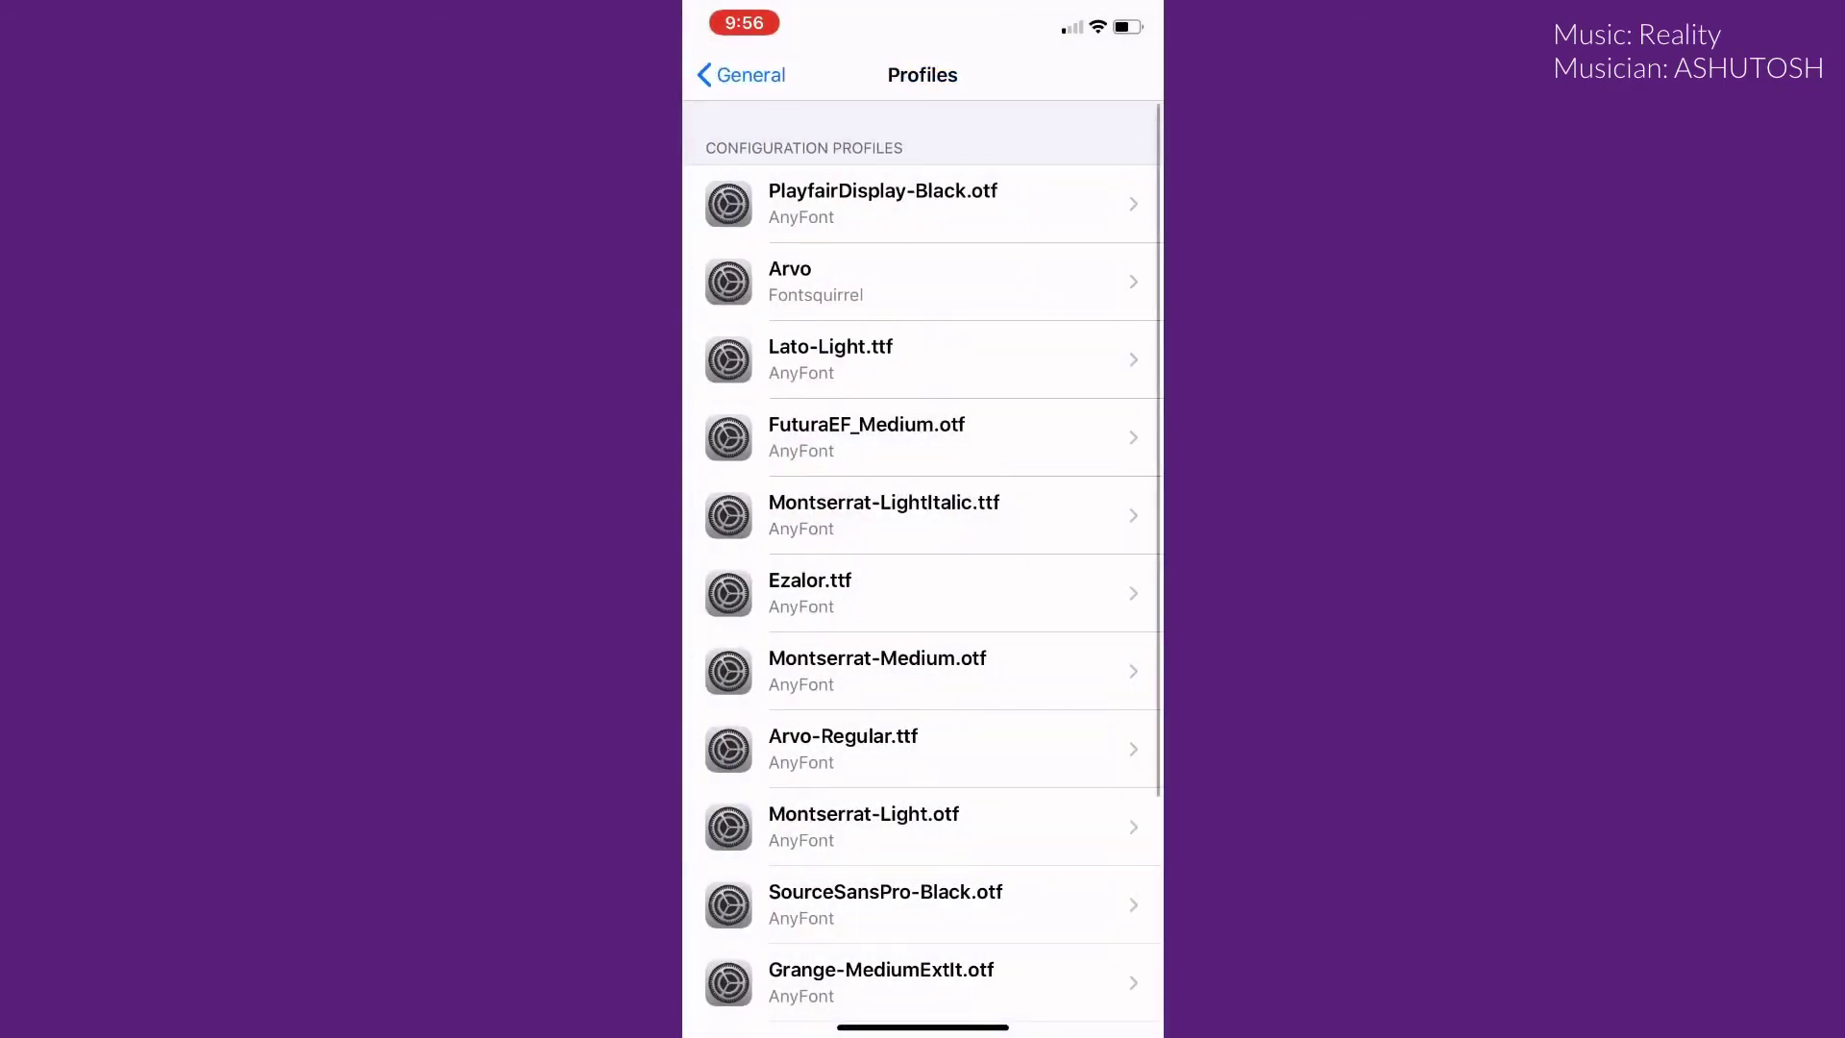
scroll(923, 578, "down", 3)
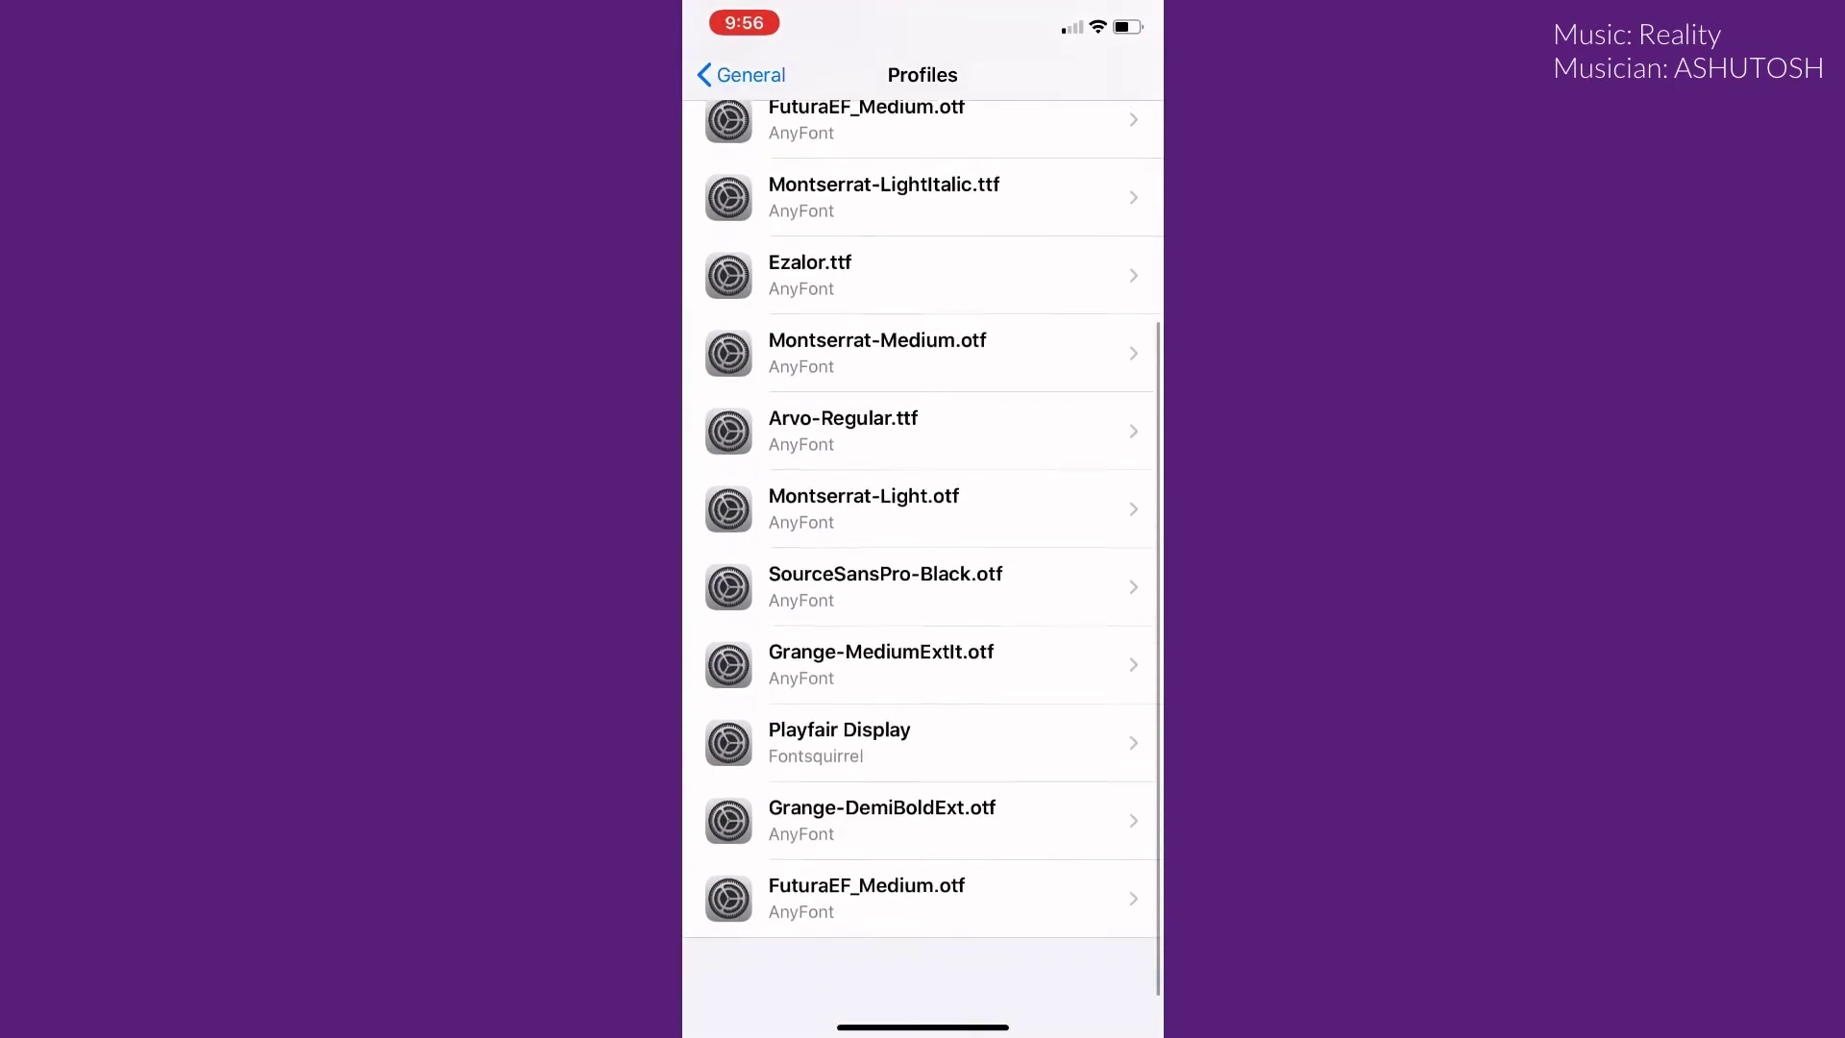
scroll(924, 576, "up", 3)
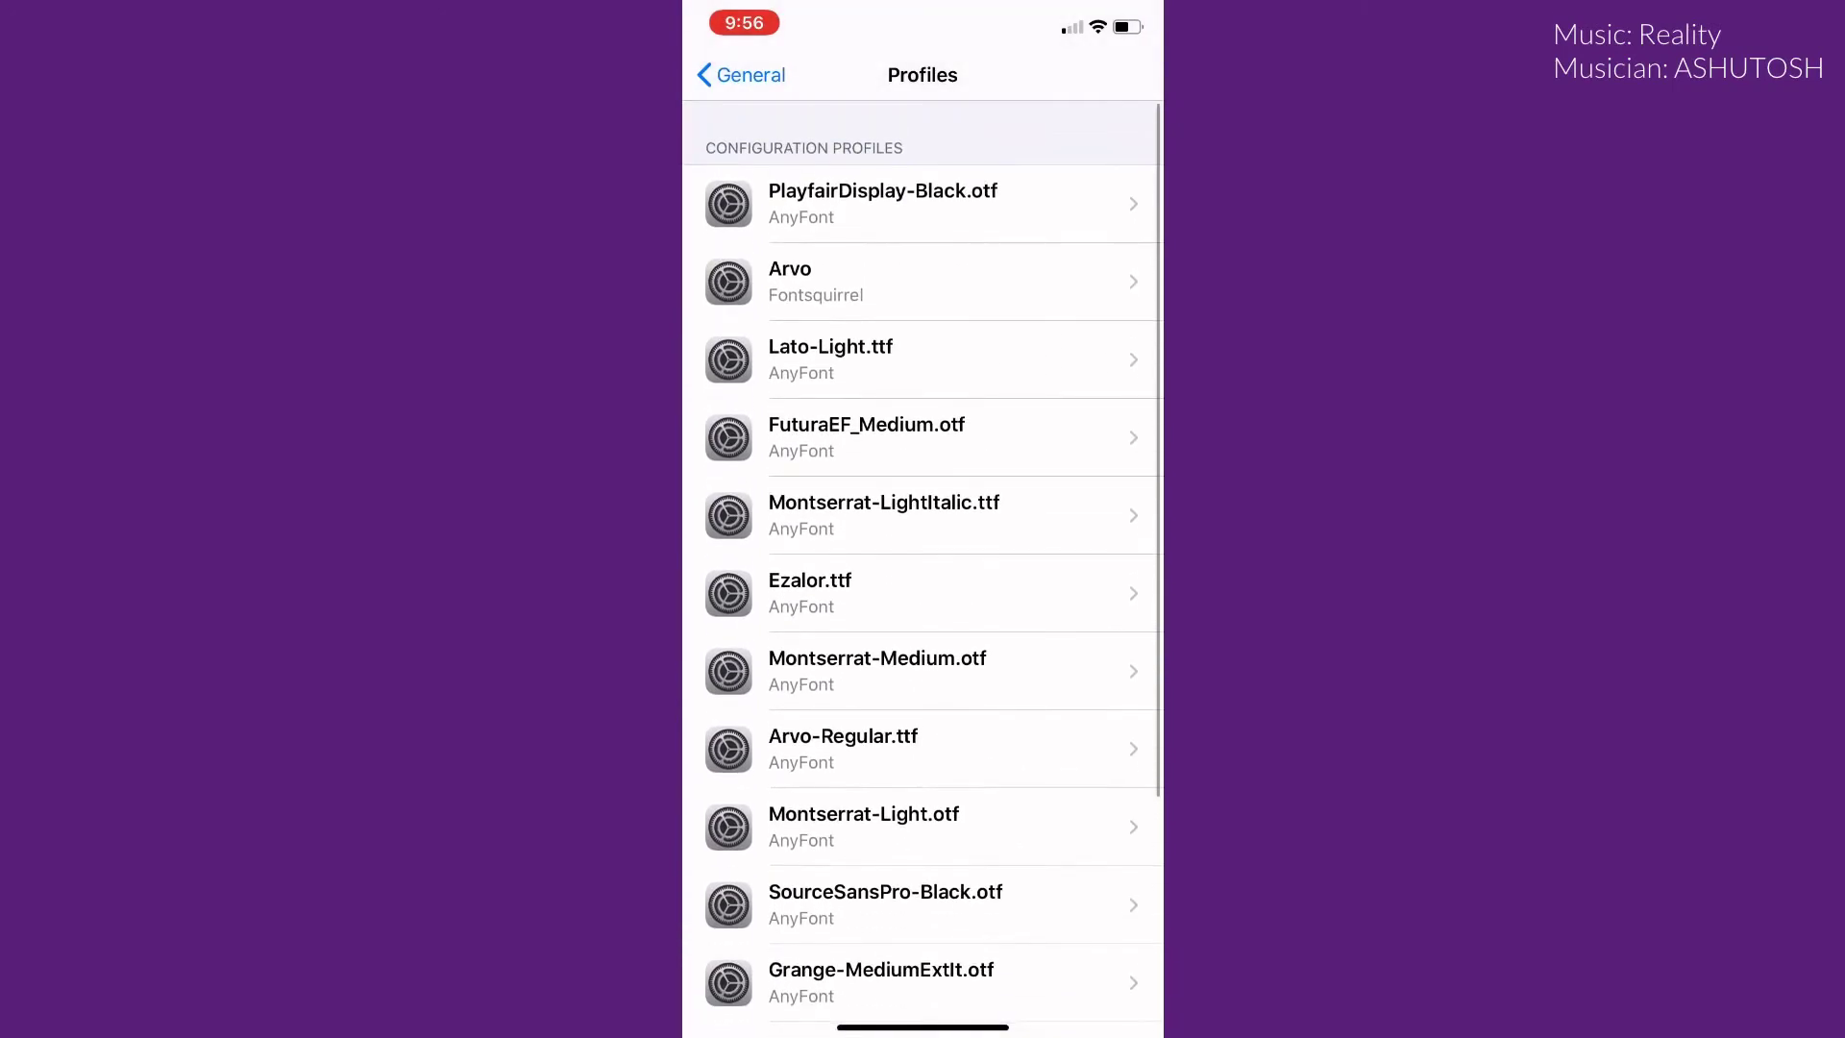
left_click(866, 358)
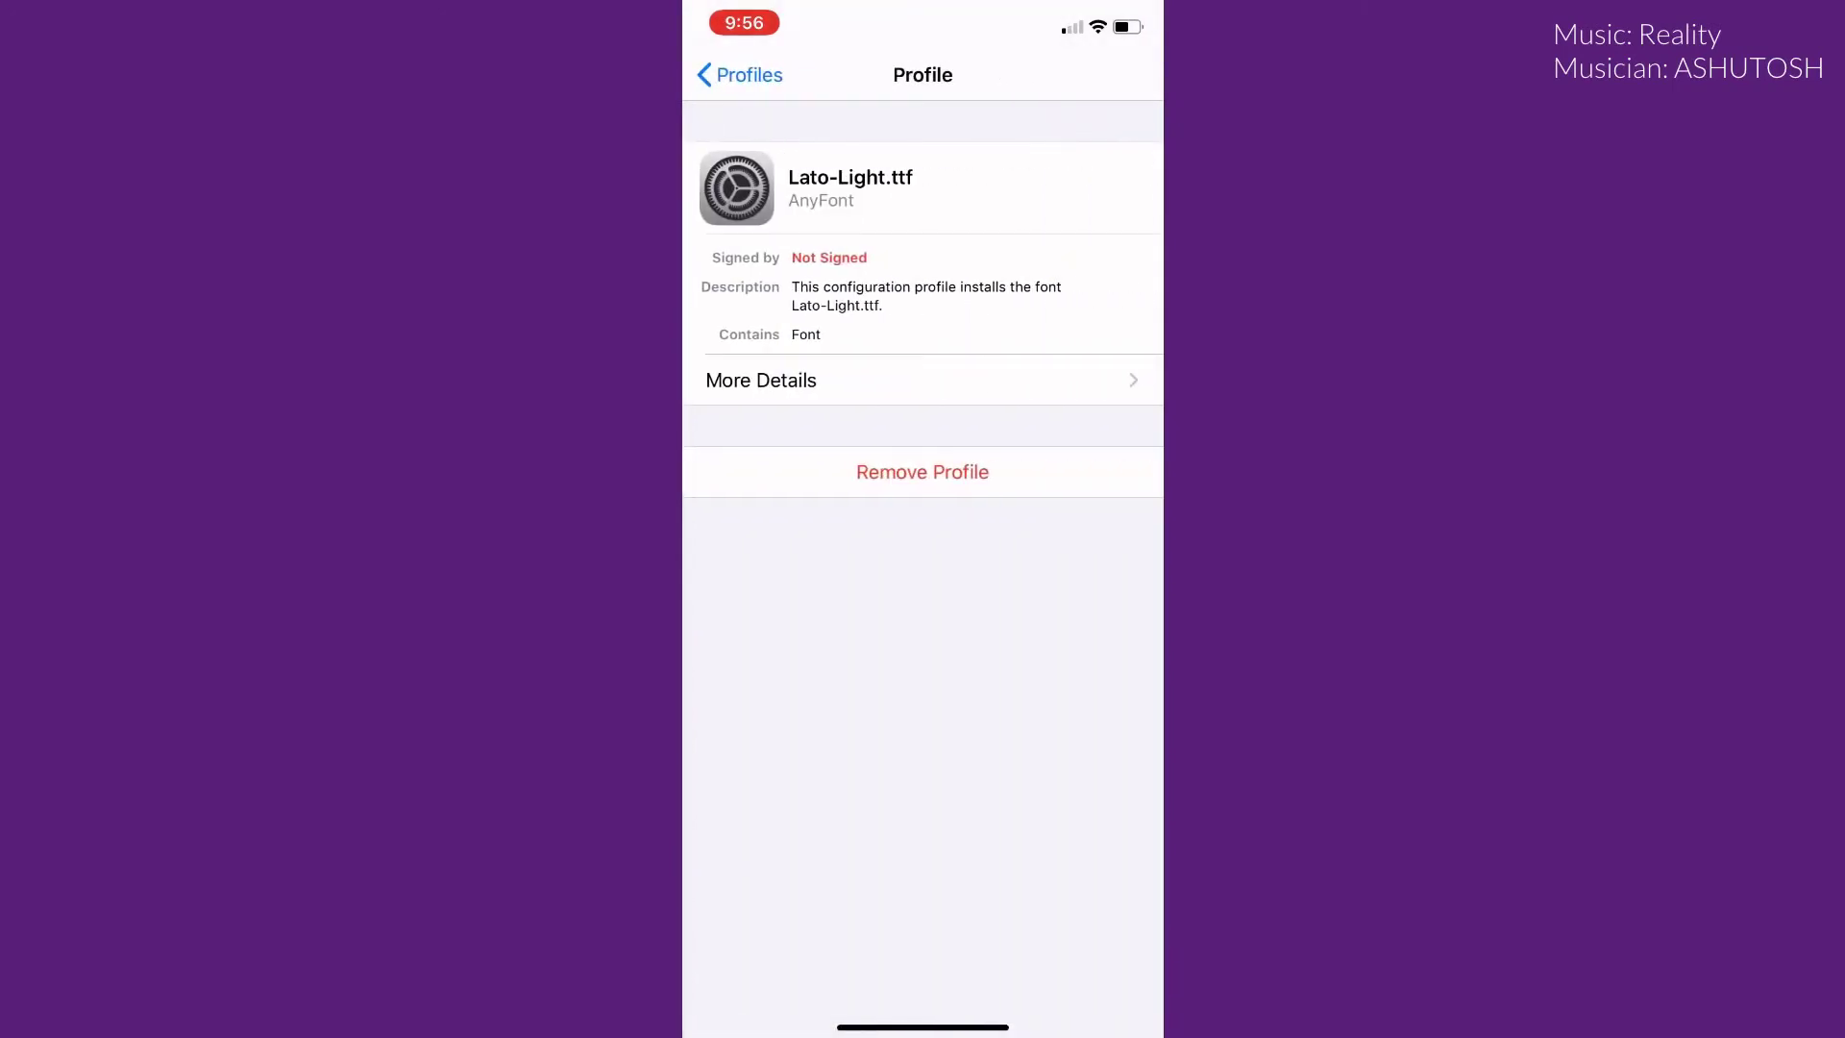
left_click(738, 73)
left_click(741, 74)
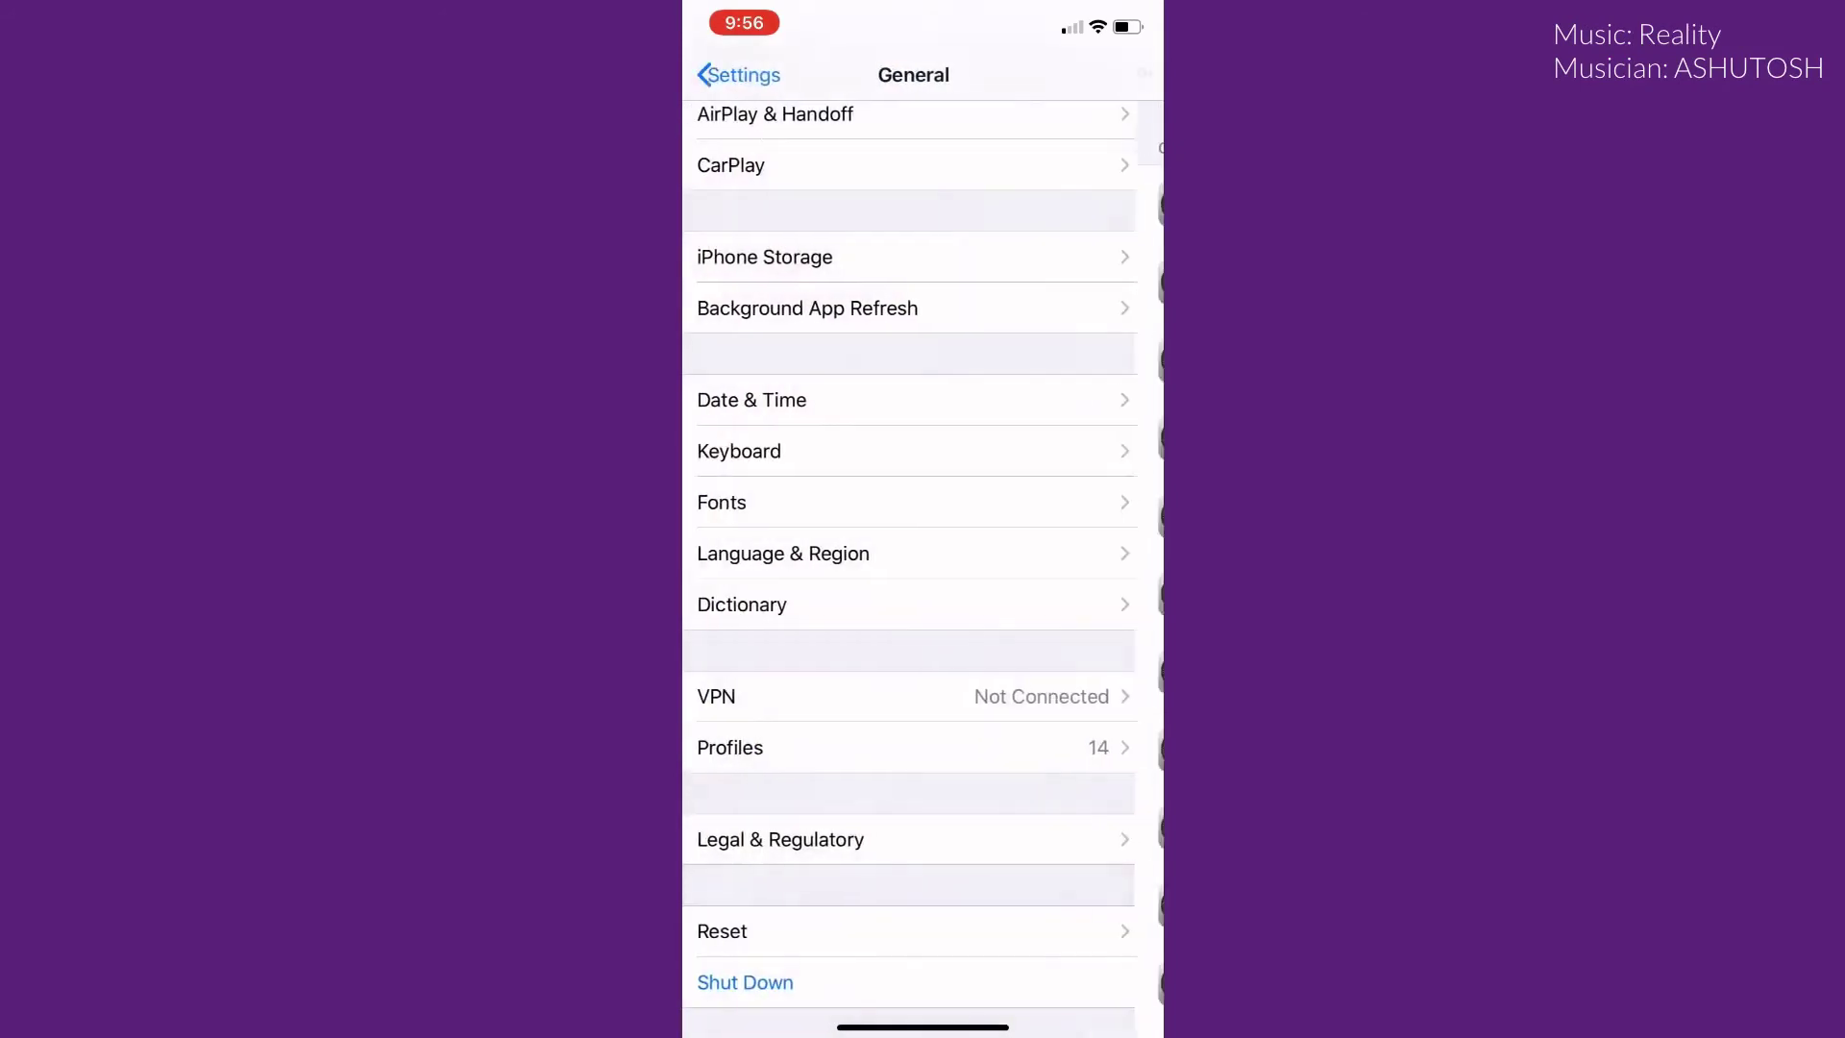
left_click_drag(923, 1027, 923, 606)
left_click_drag(1096, 578, 750, 578)
- Open Lato-Light (77 KB) from AnyFont's Lato folder and show its full share app list
left_click(866, 126)
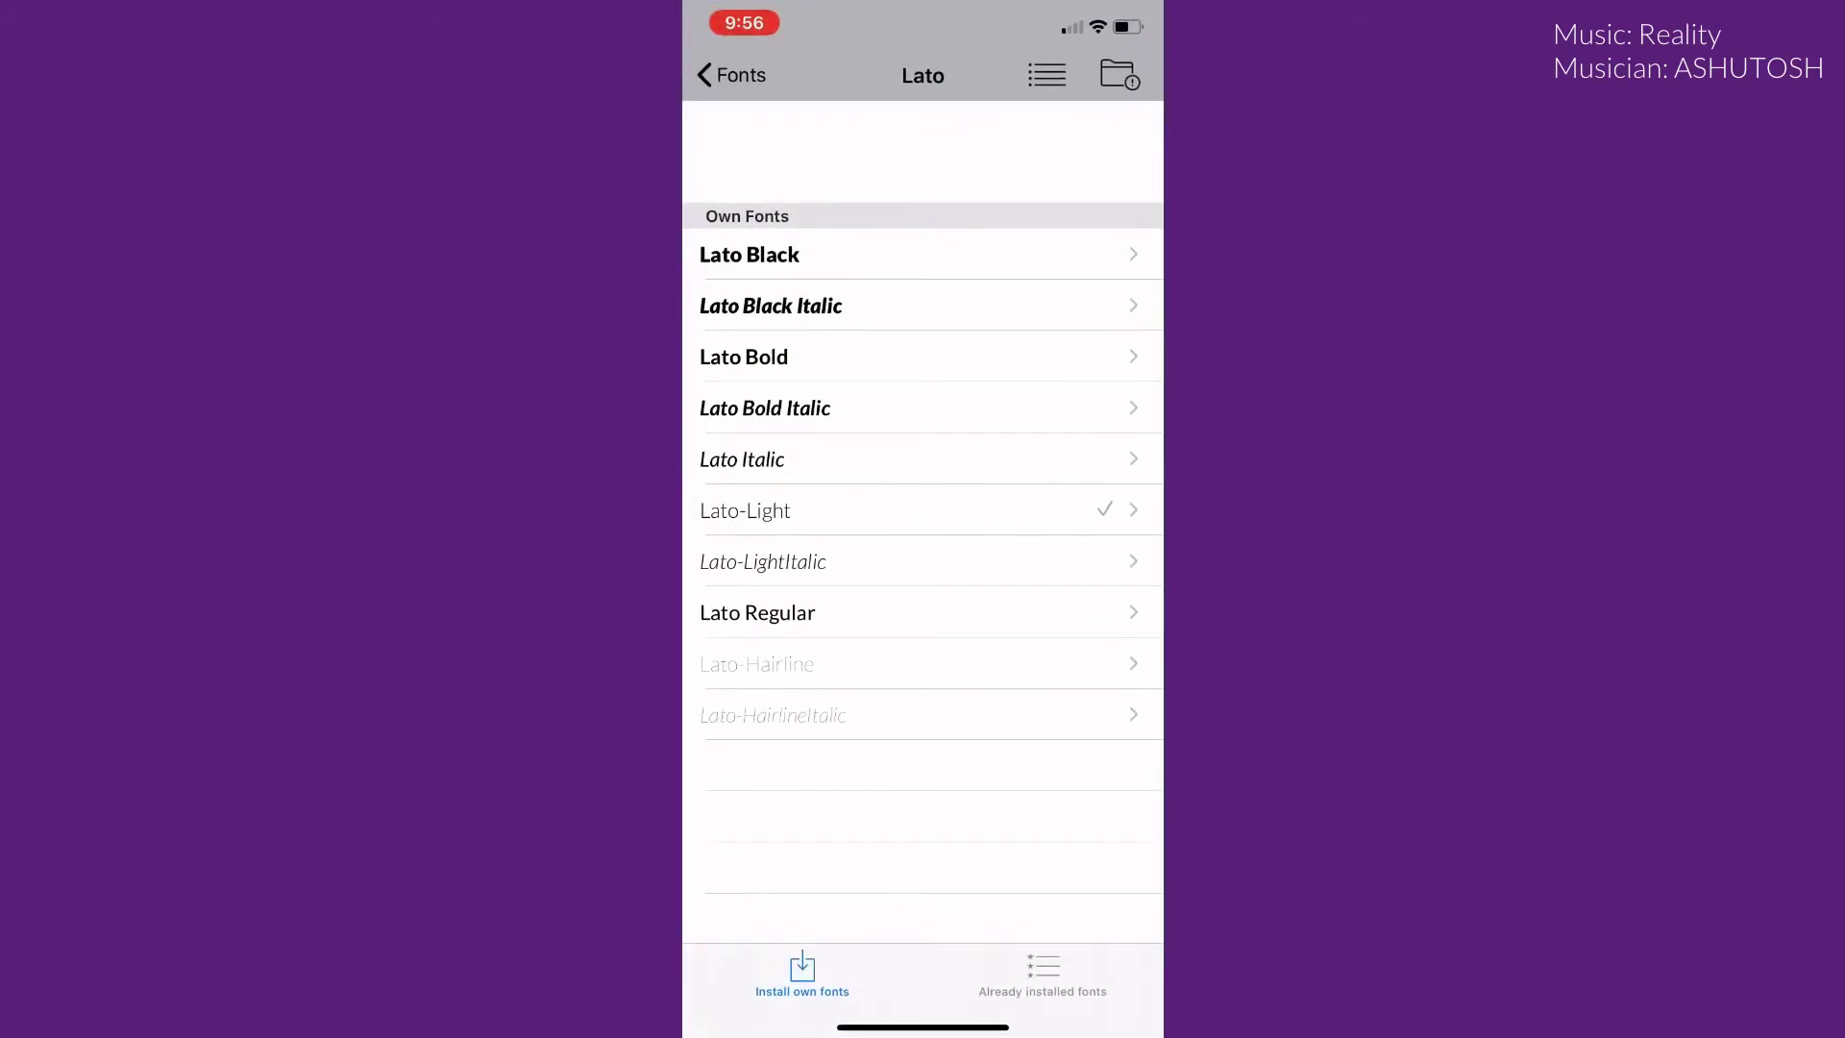
left_click(732, 76)
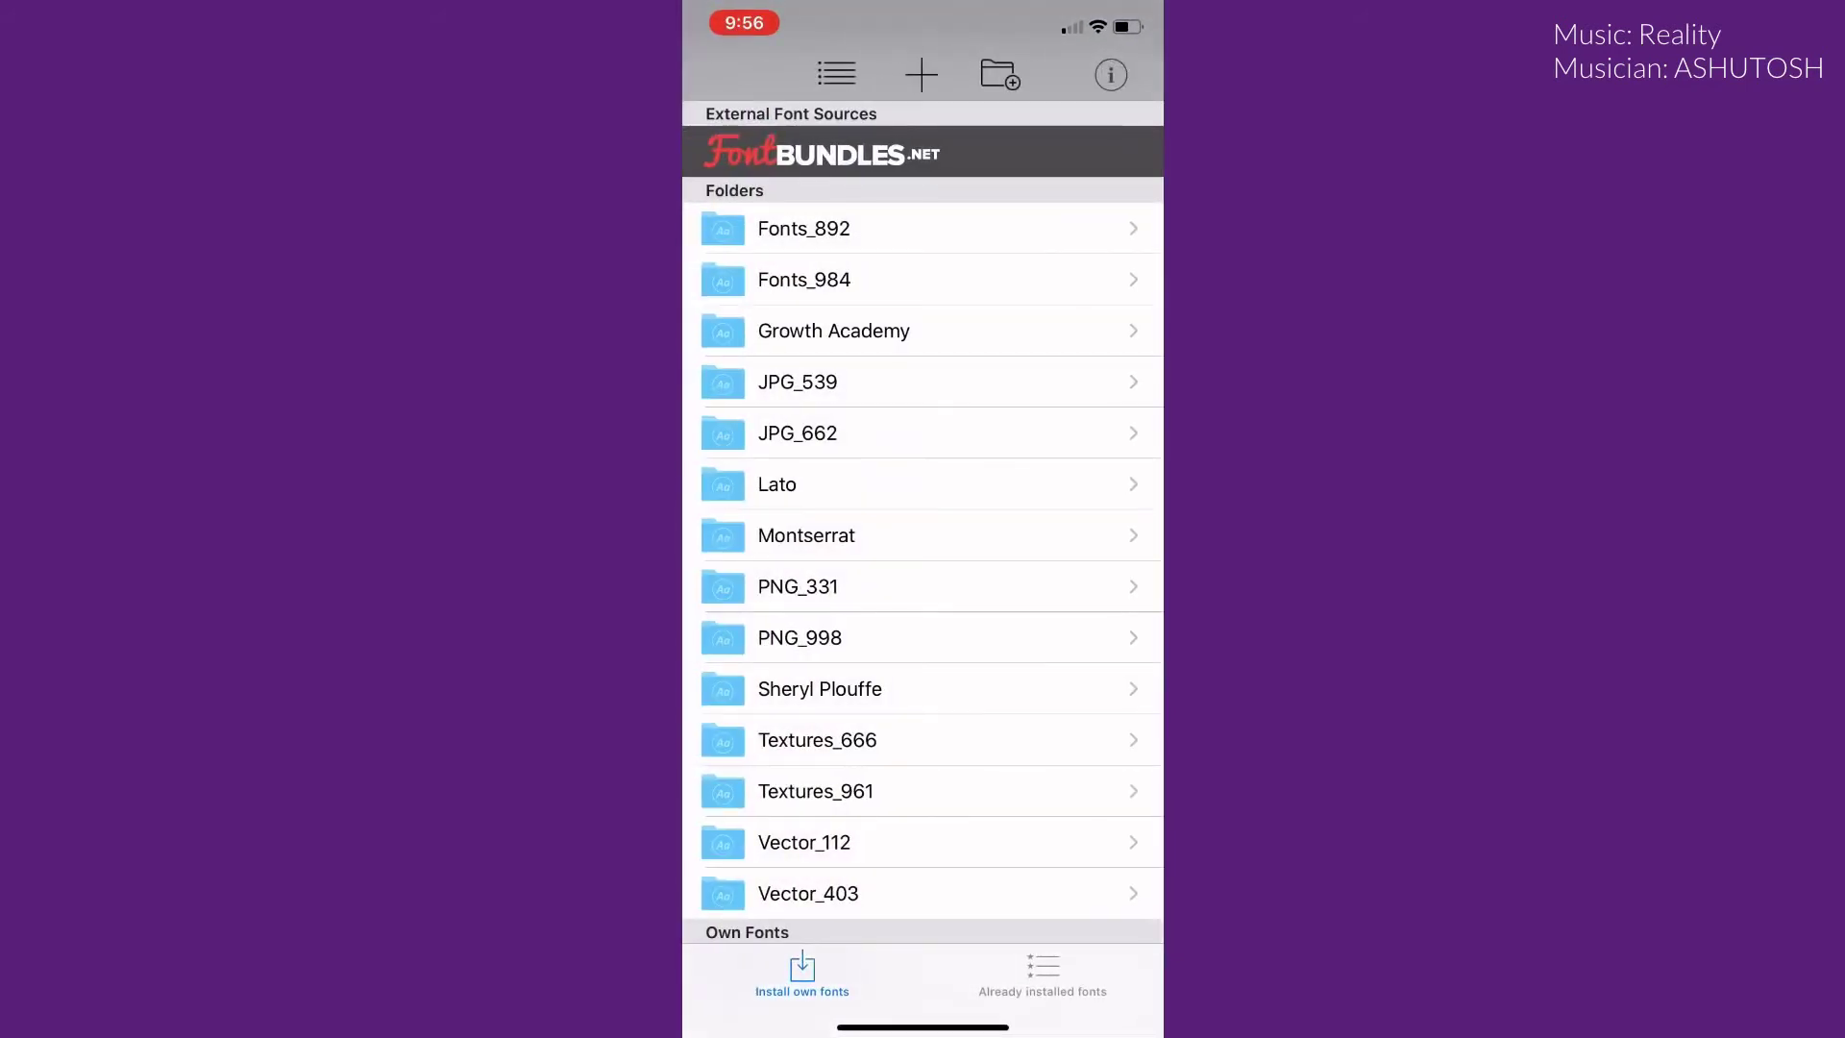
left_click(777, 484)
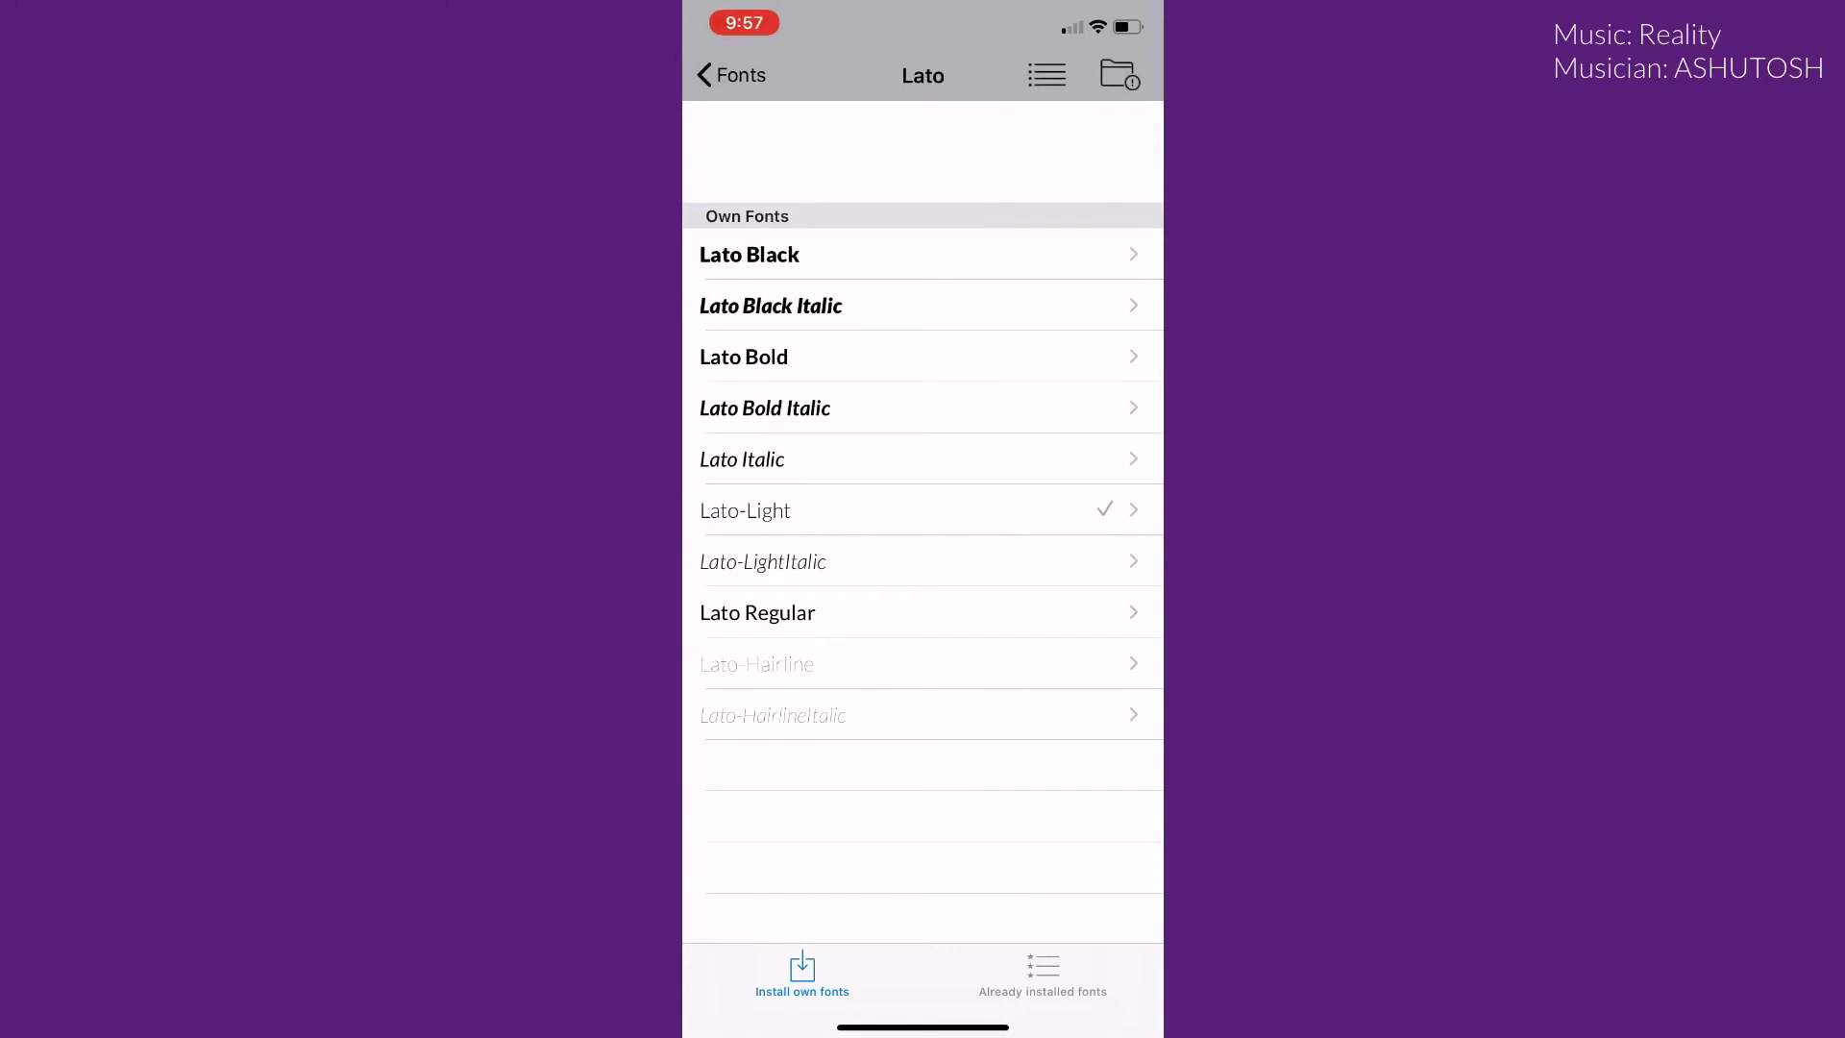
left_click(919, 517)
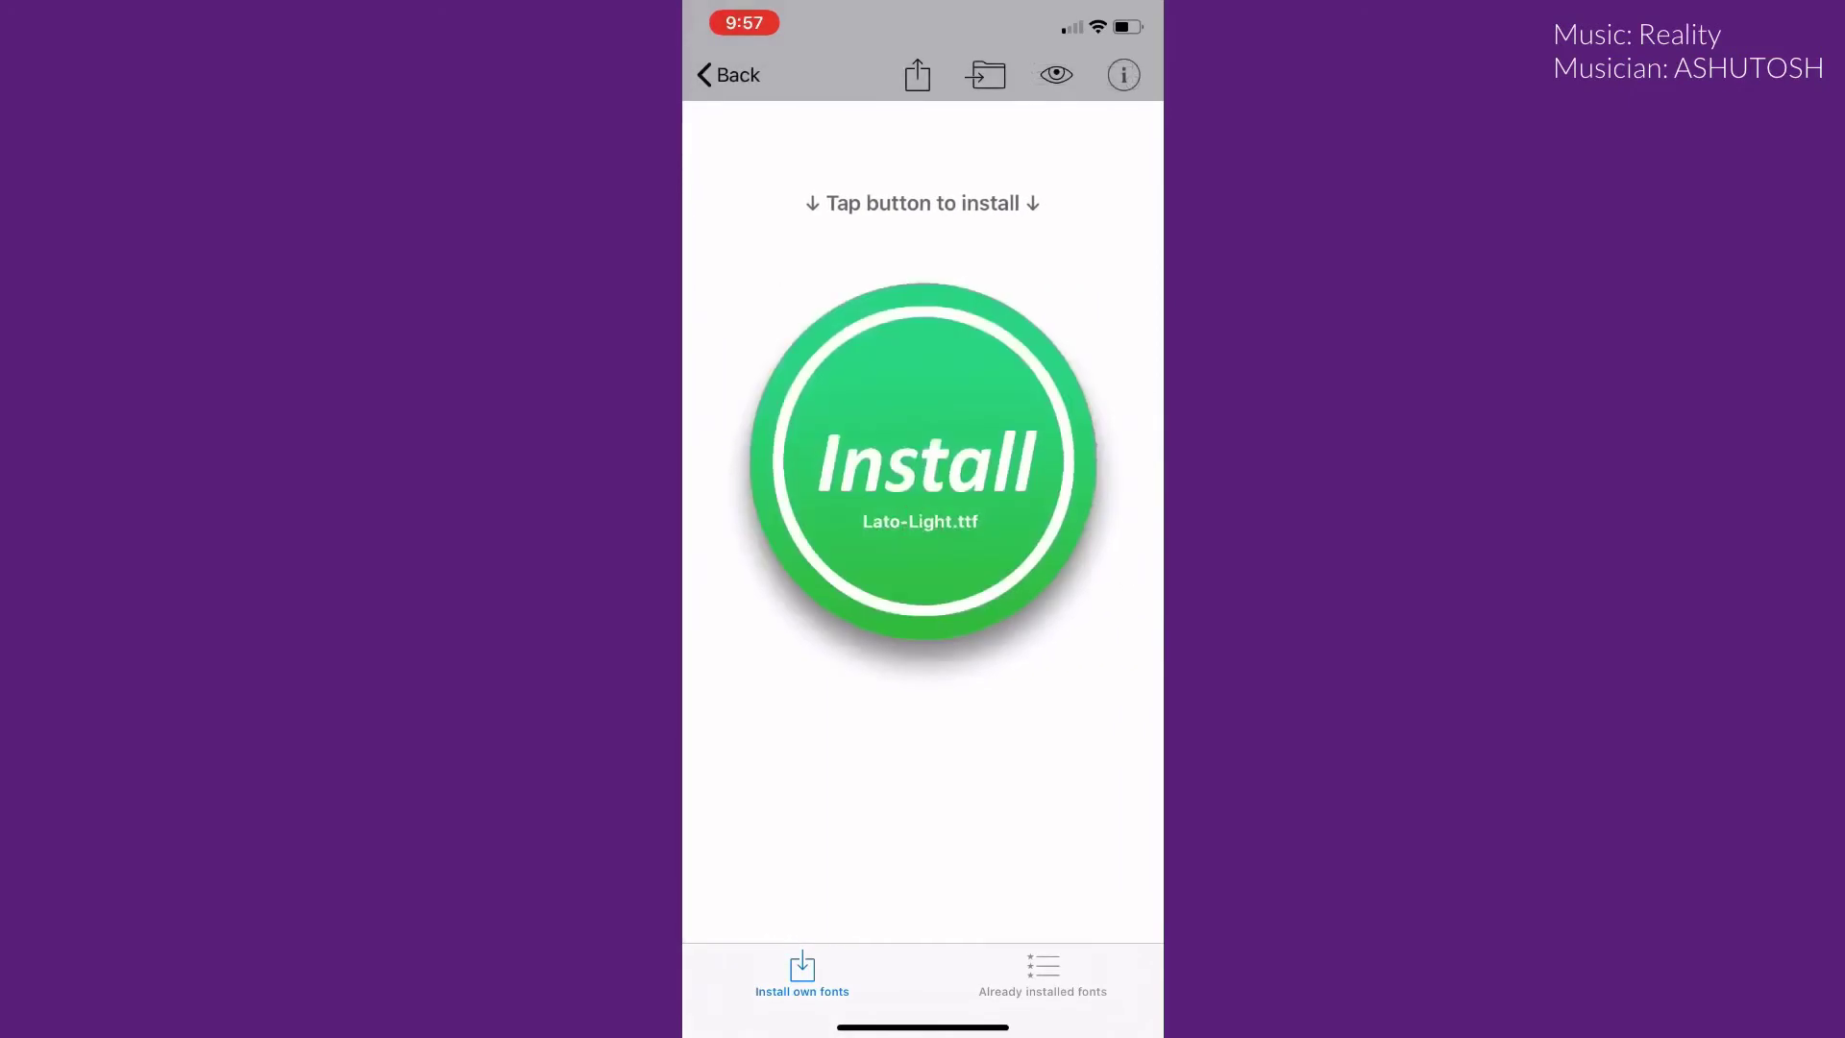
left_click(917, 75)
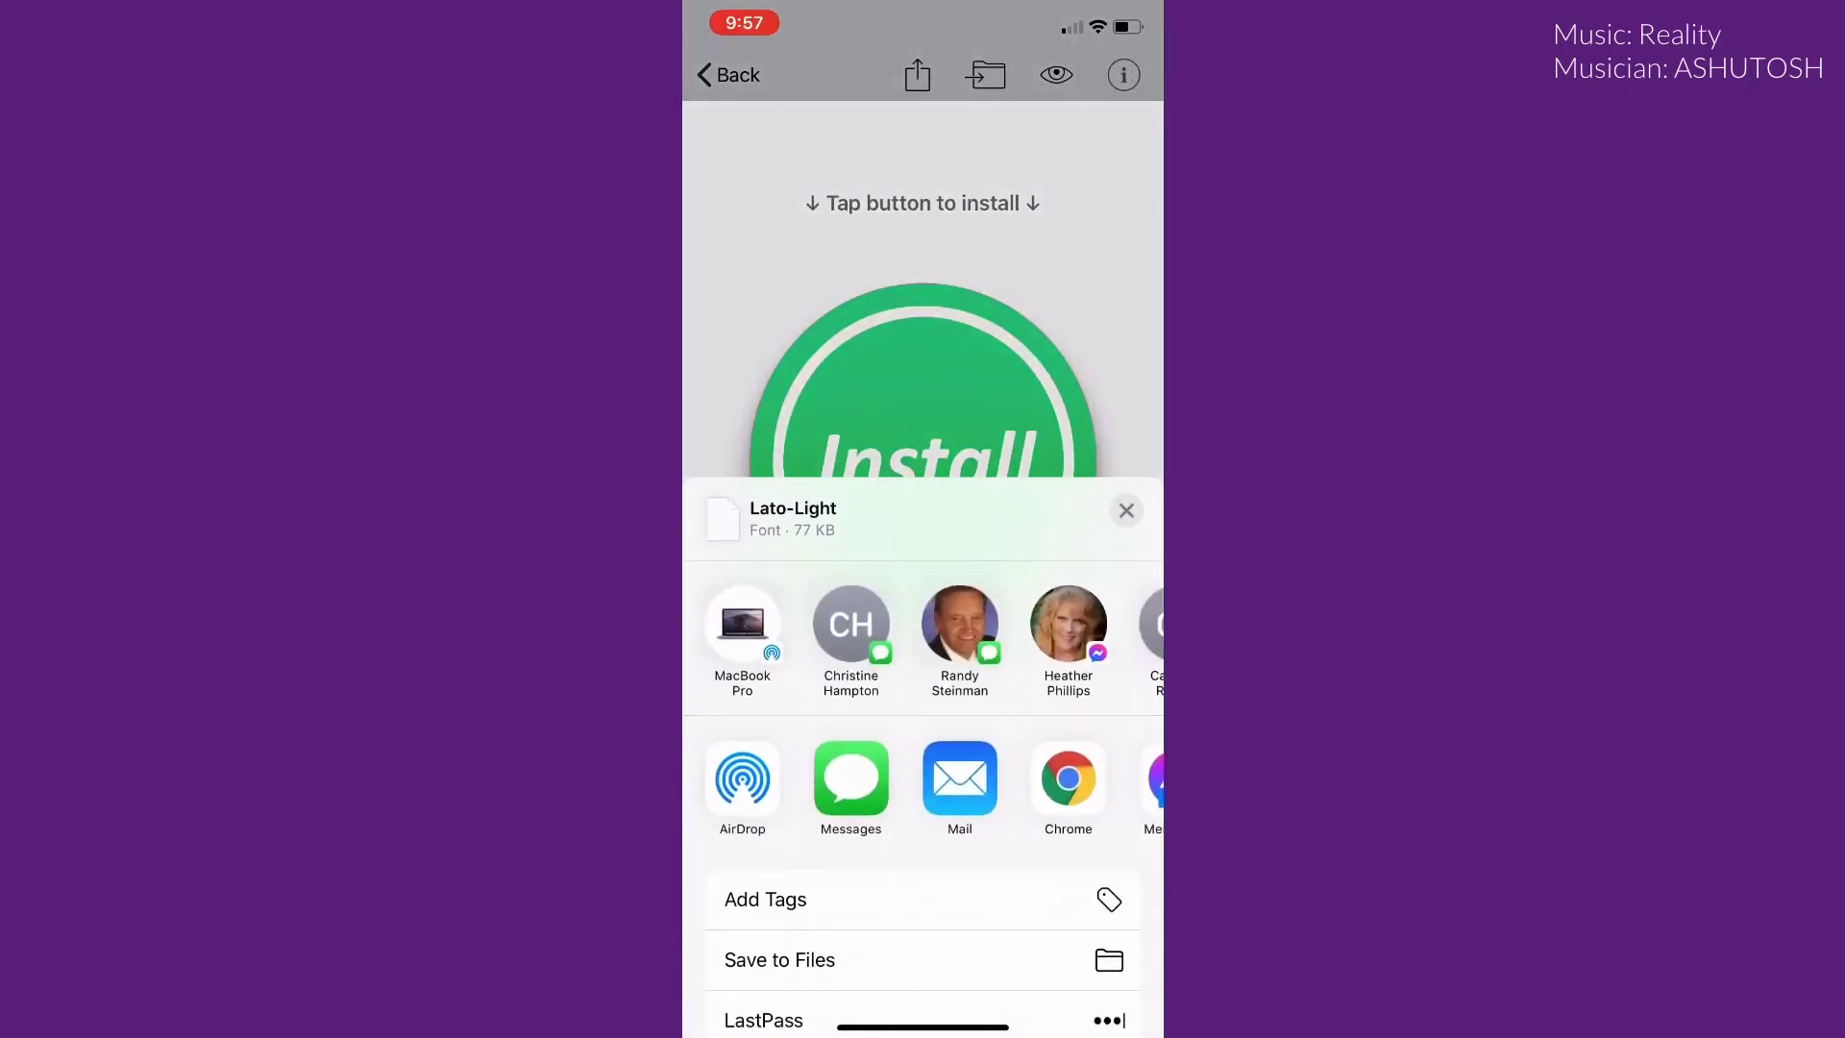
scroll(924, 778, "right", 5)
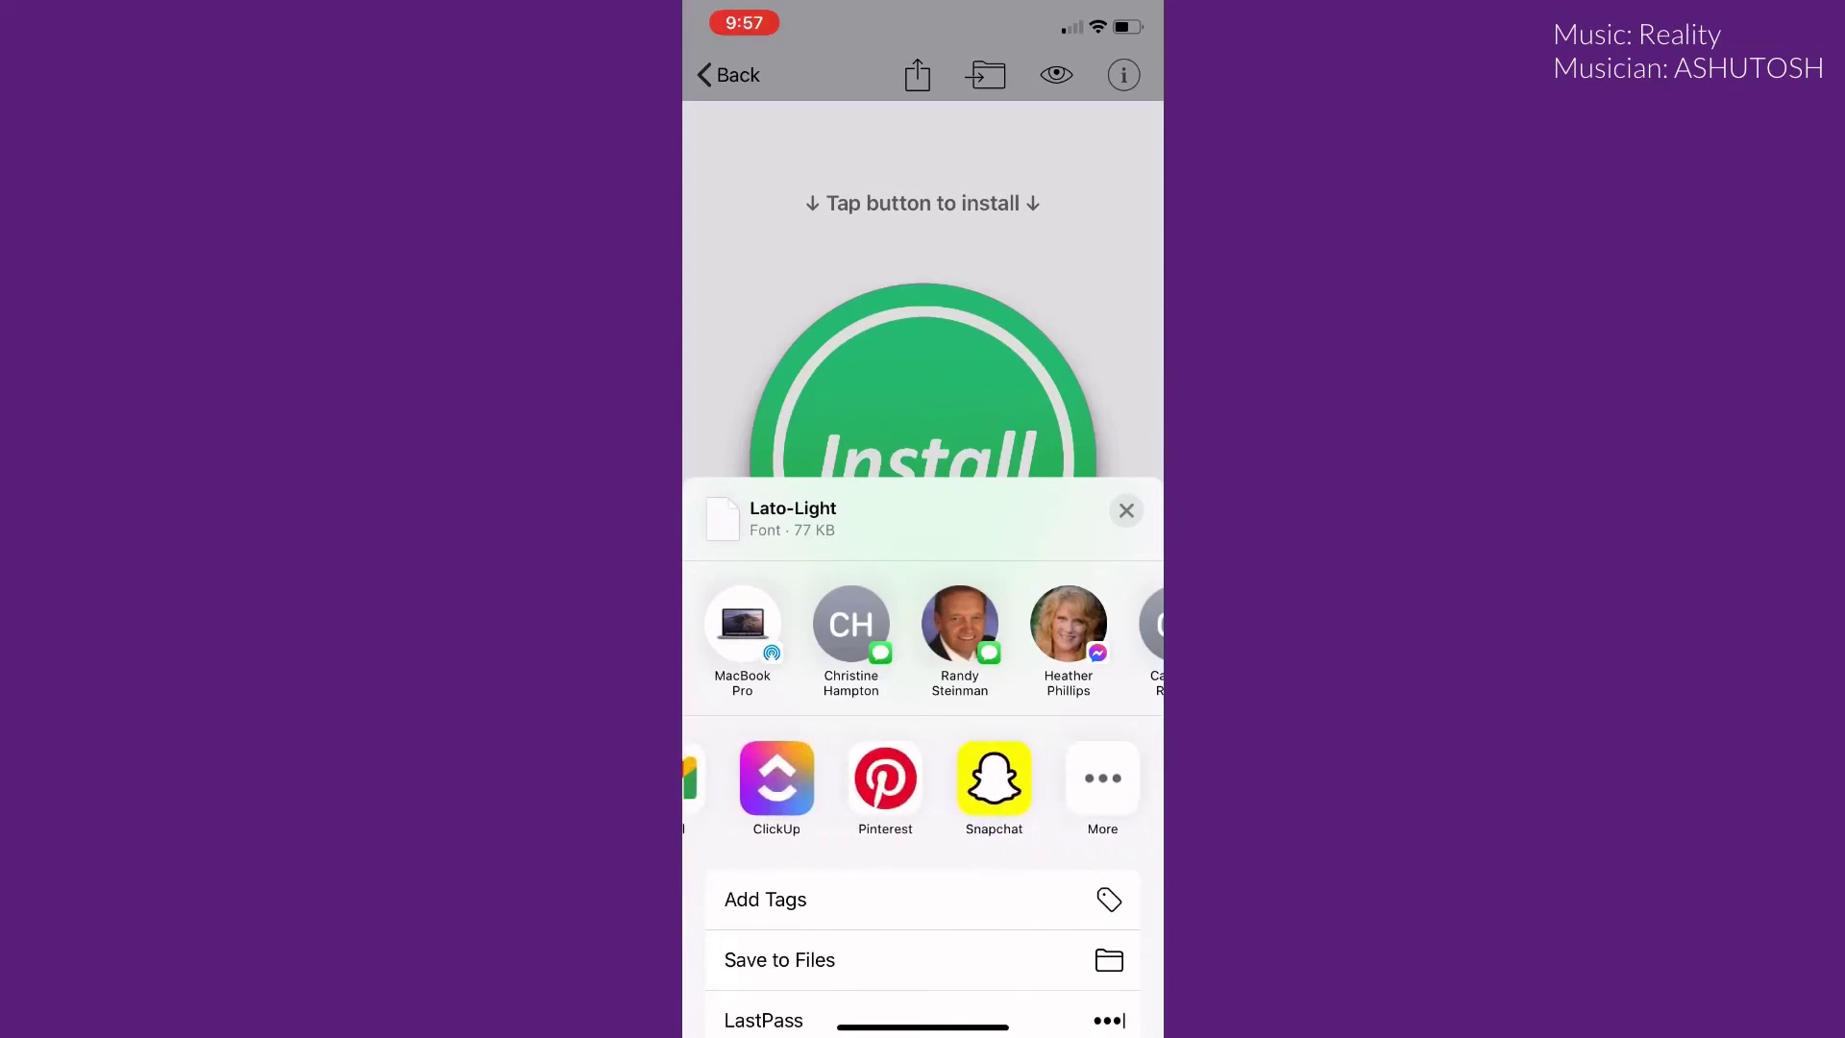
scroll(924, 780, "left", 5)
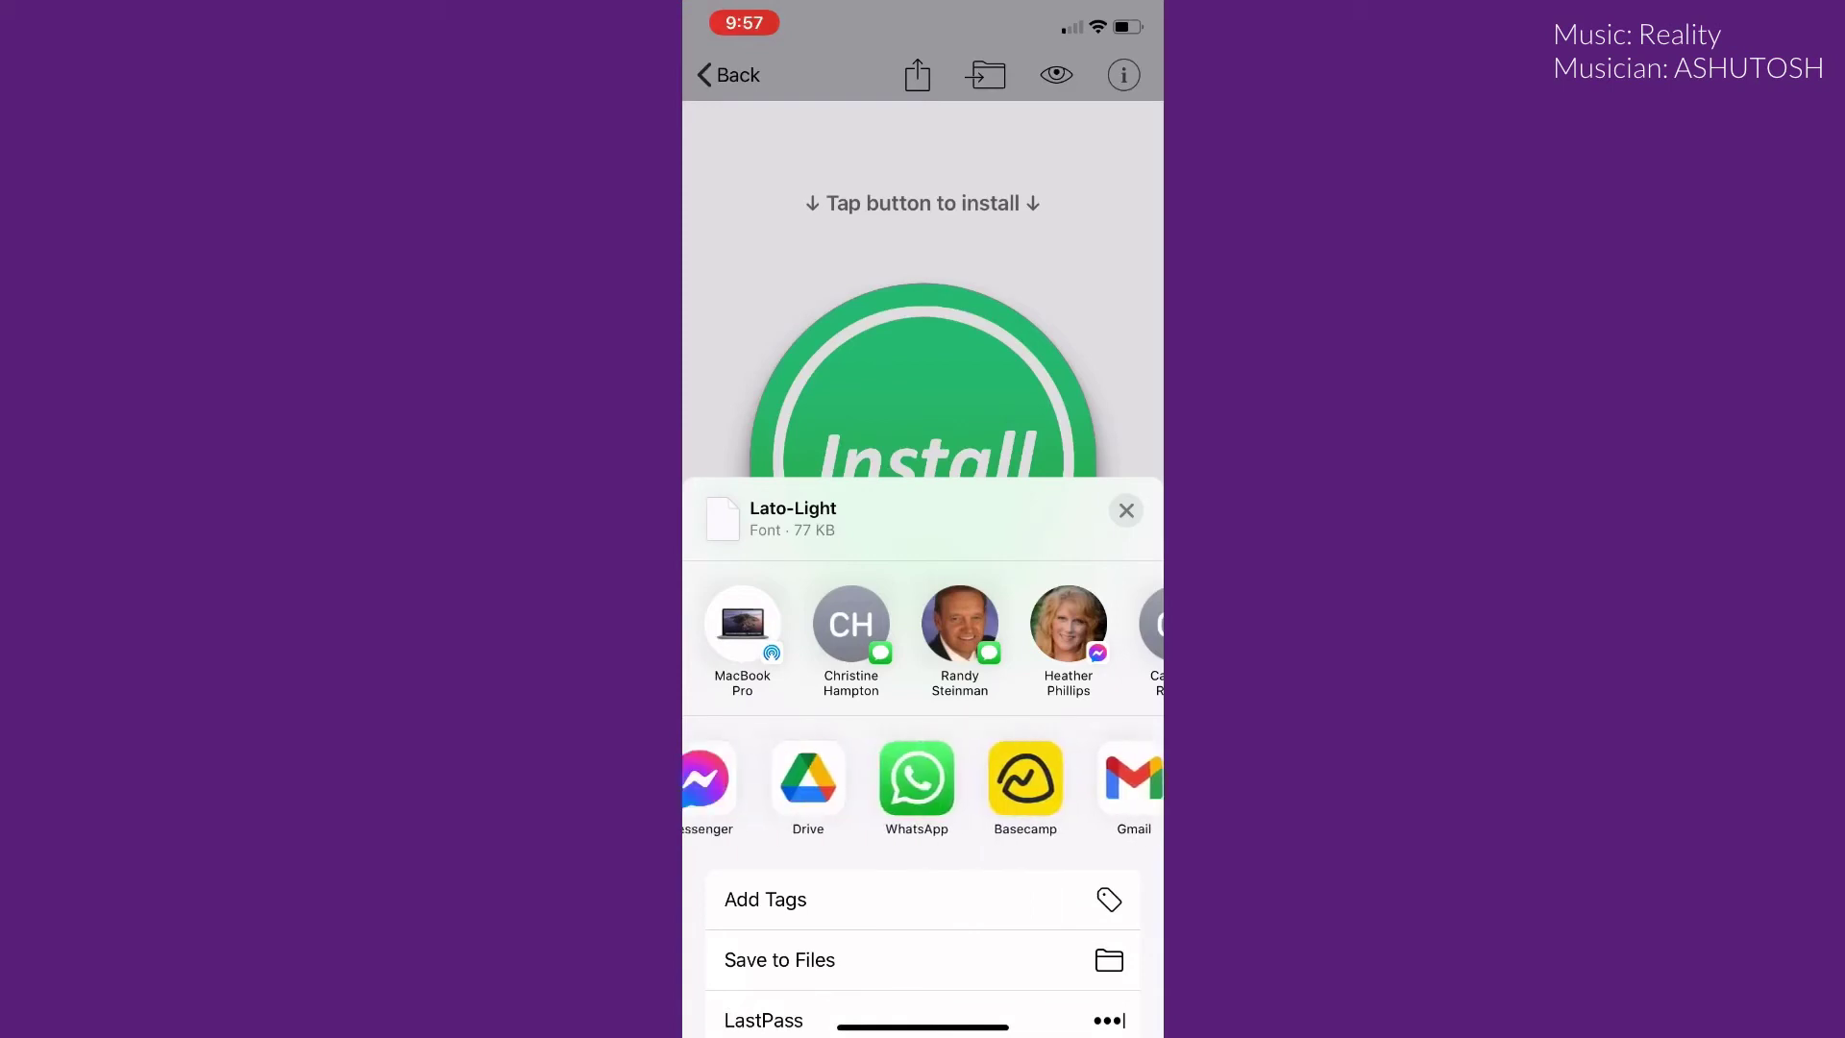
scroll(923, 779, "right", 4)
scroll(924, 780, "right", 2)
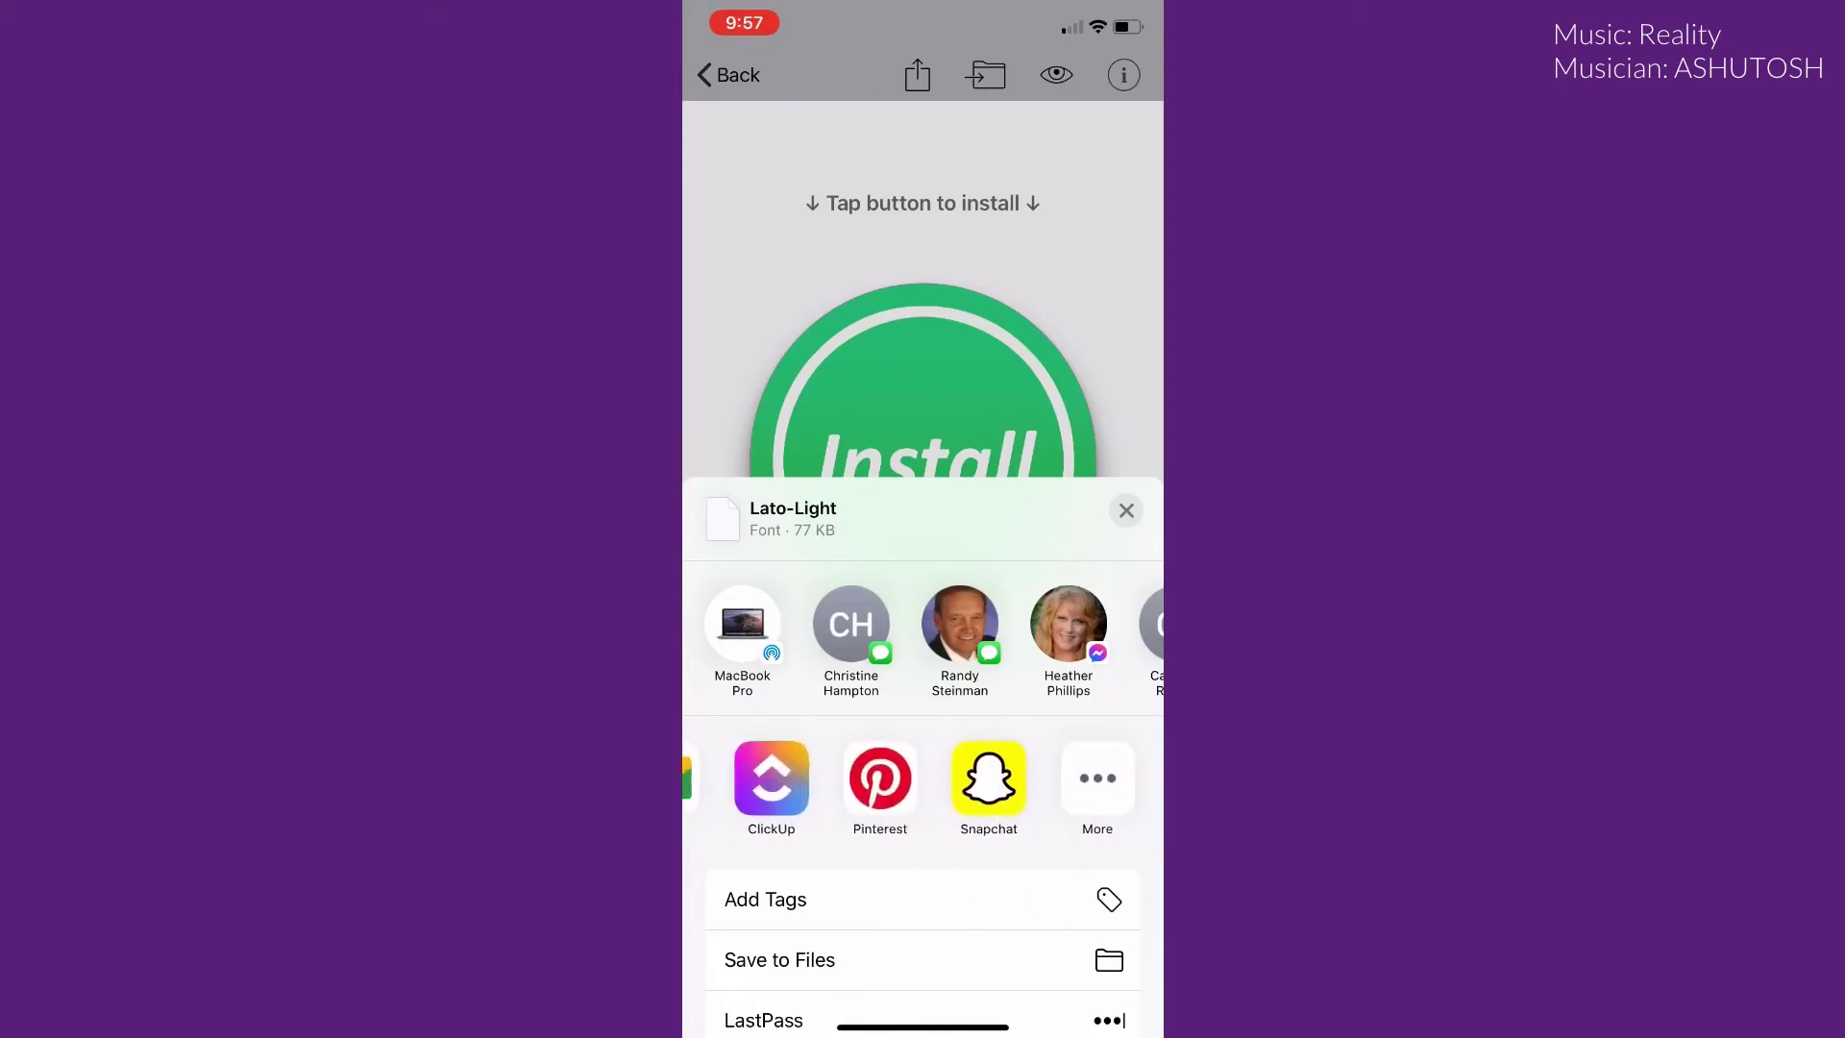
left_click(1097, 778)
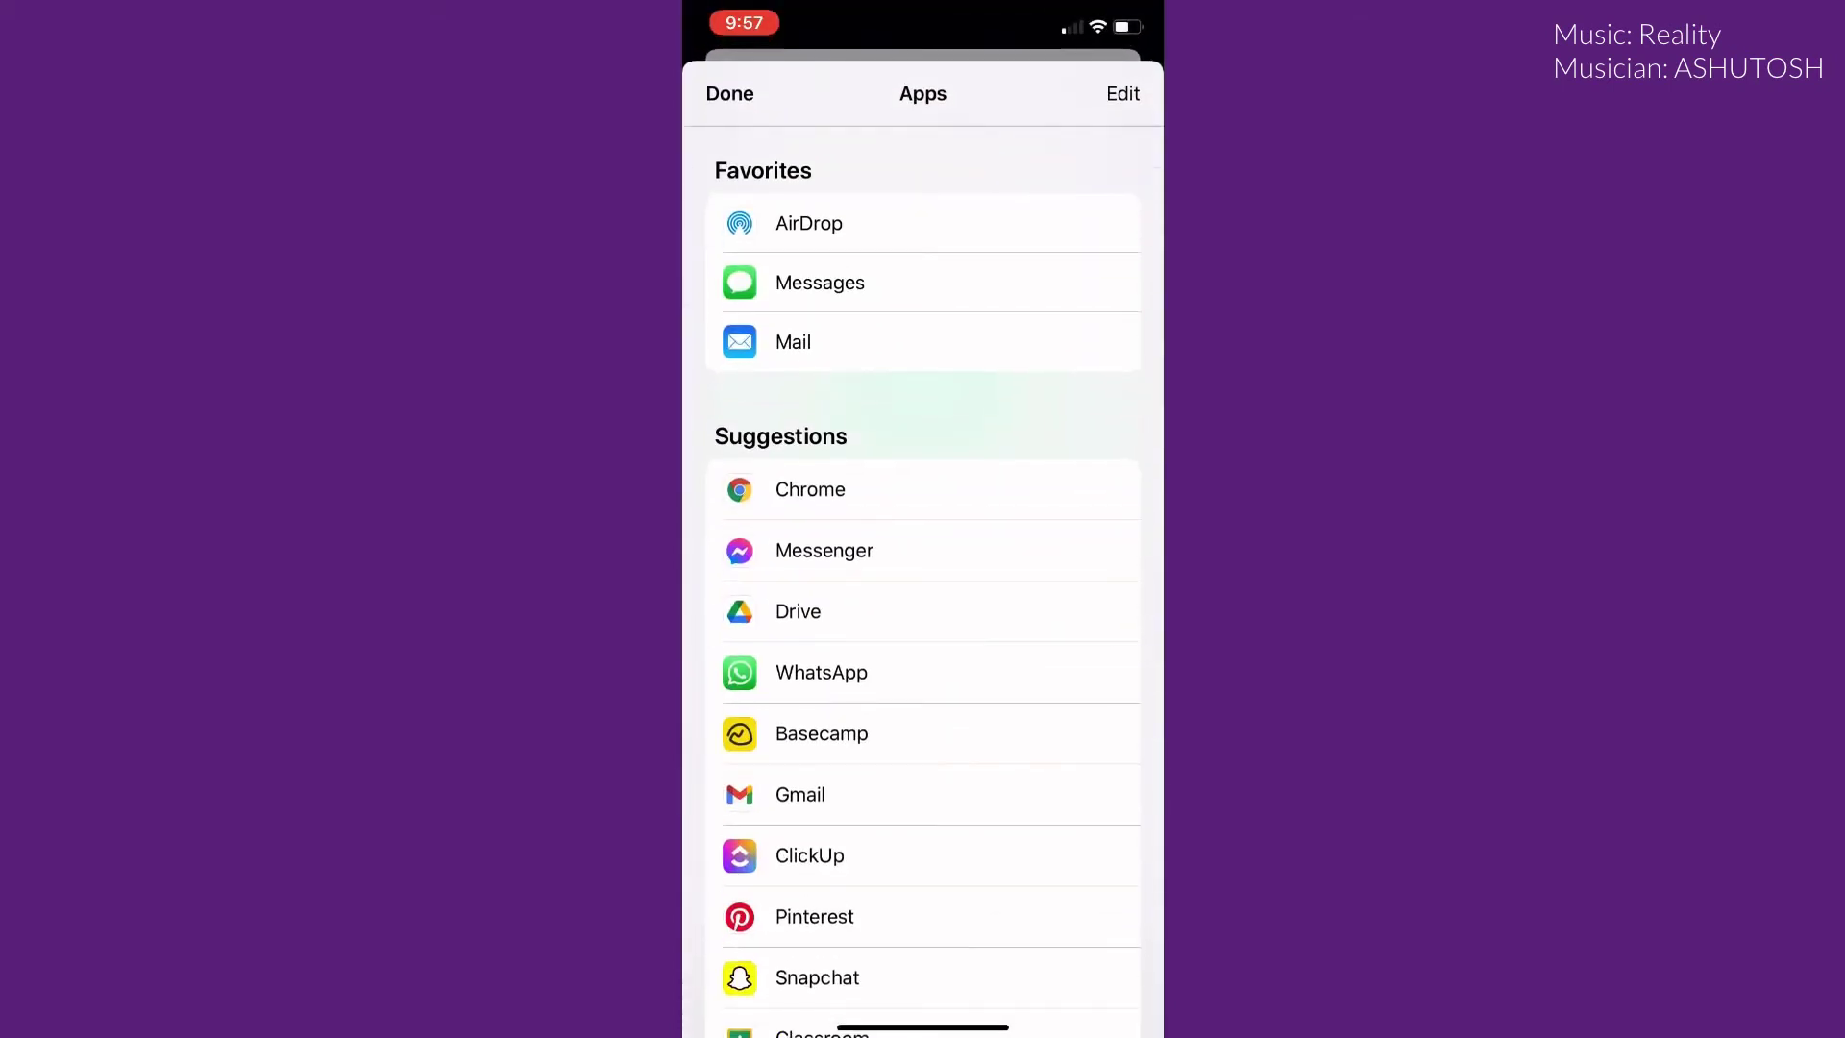
scroll(923, 576, "down", 3)
scroll(922, 578, "down", 2)
scroll(923, 577, "down", 1)
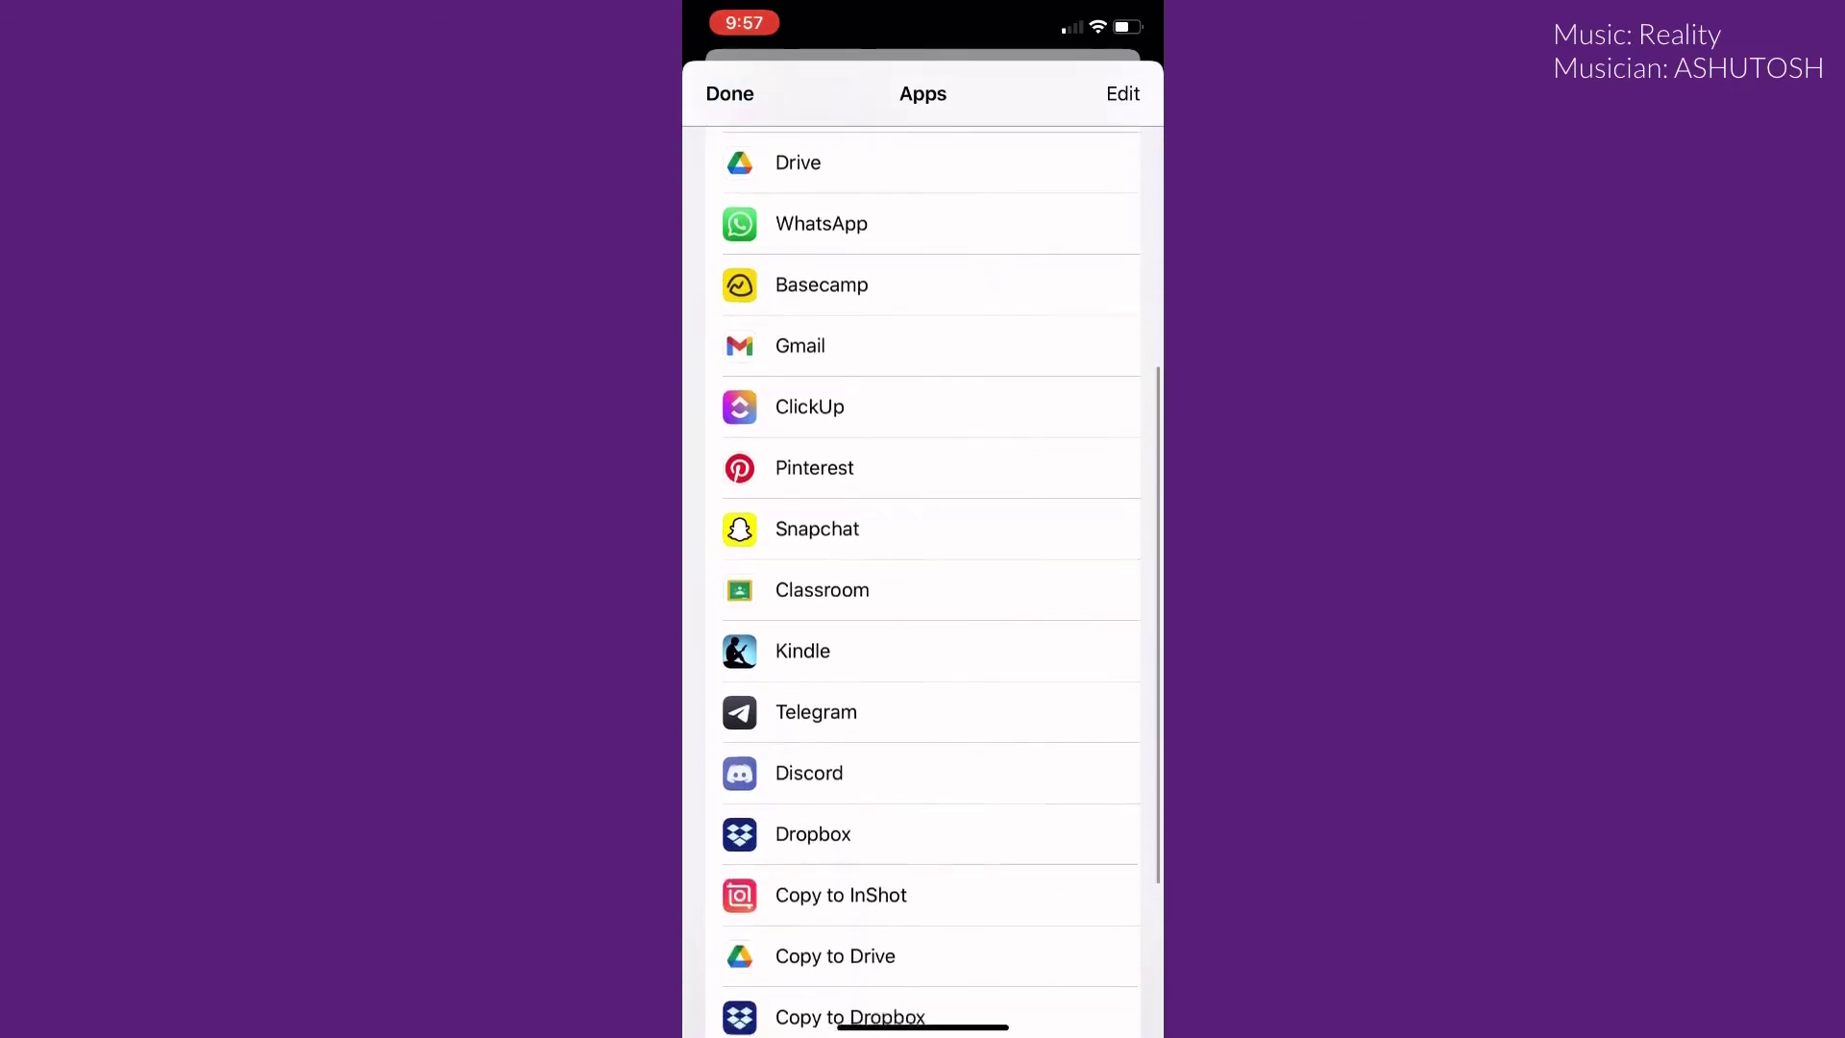
scroll(923, 578, "down", 3)
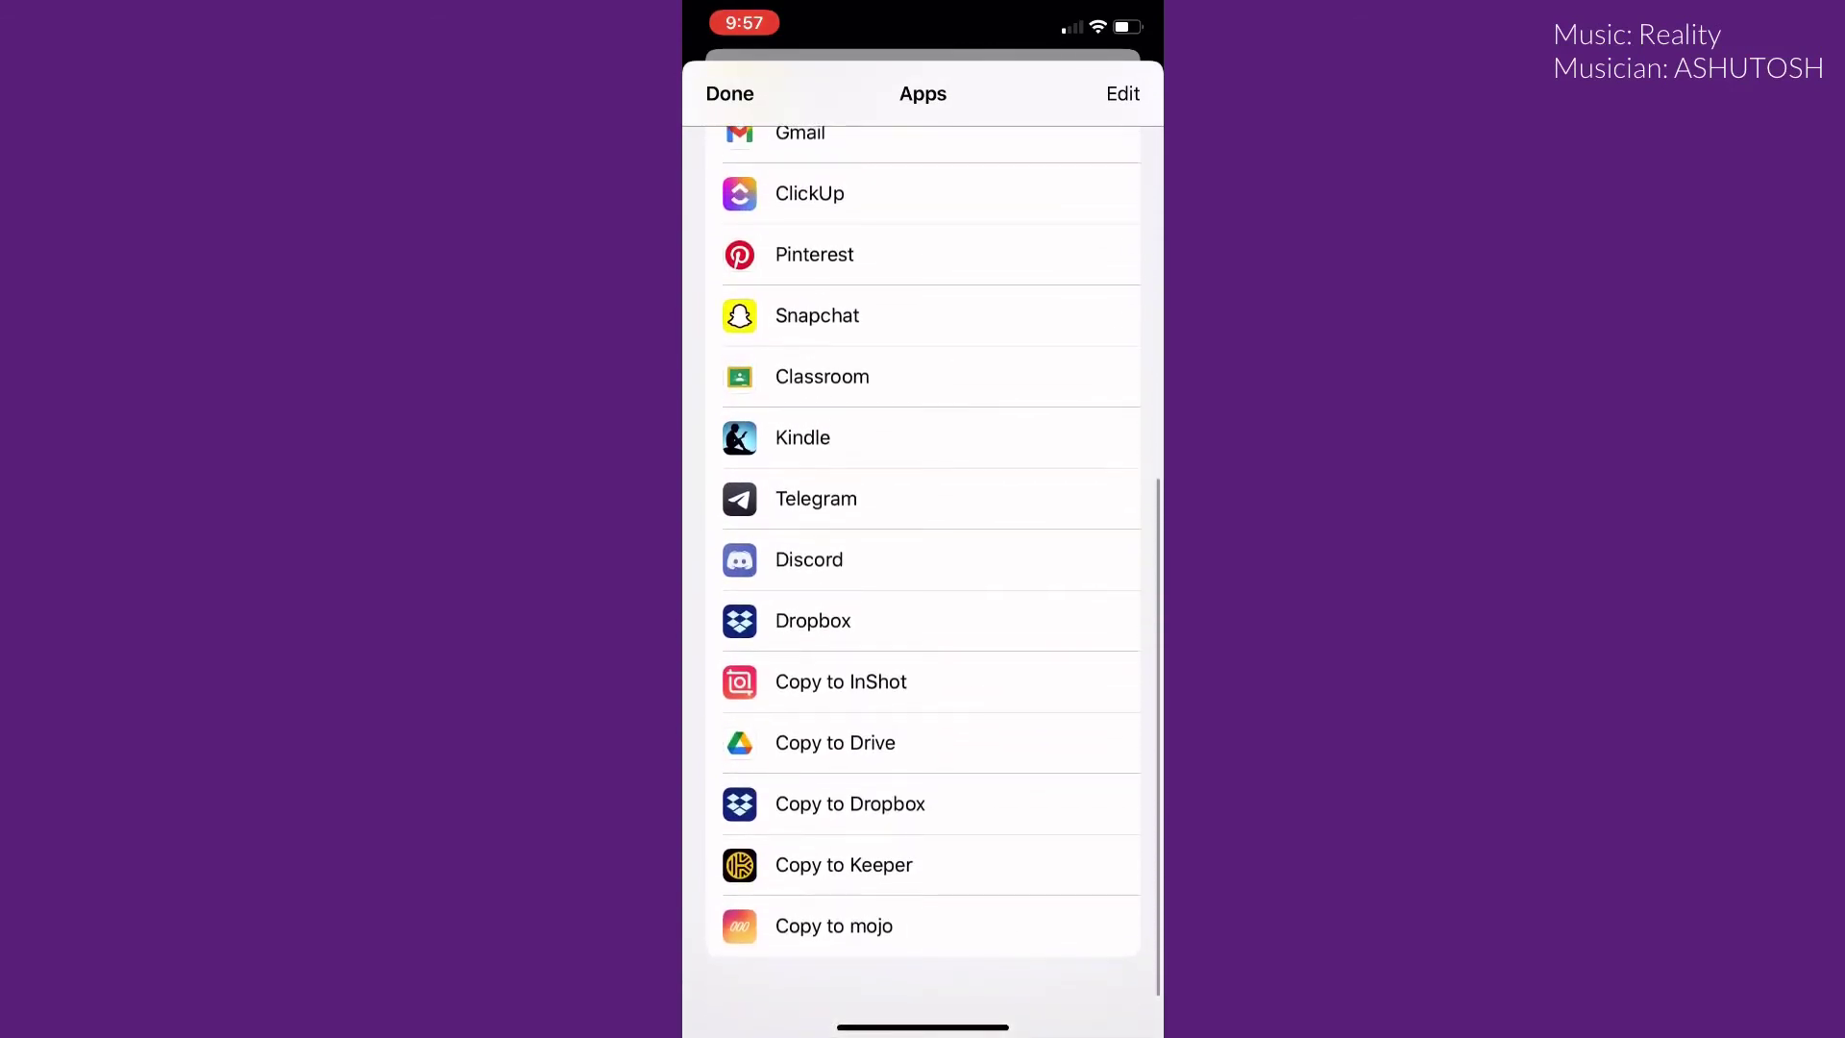
- Copy Lato-Light to InShot and start a new video with the 10-second kitchen clip
left_click(841, 682)
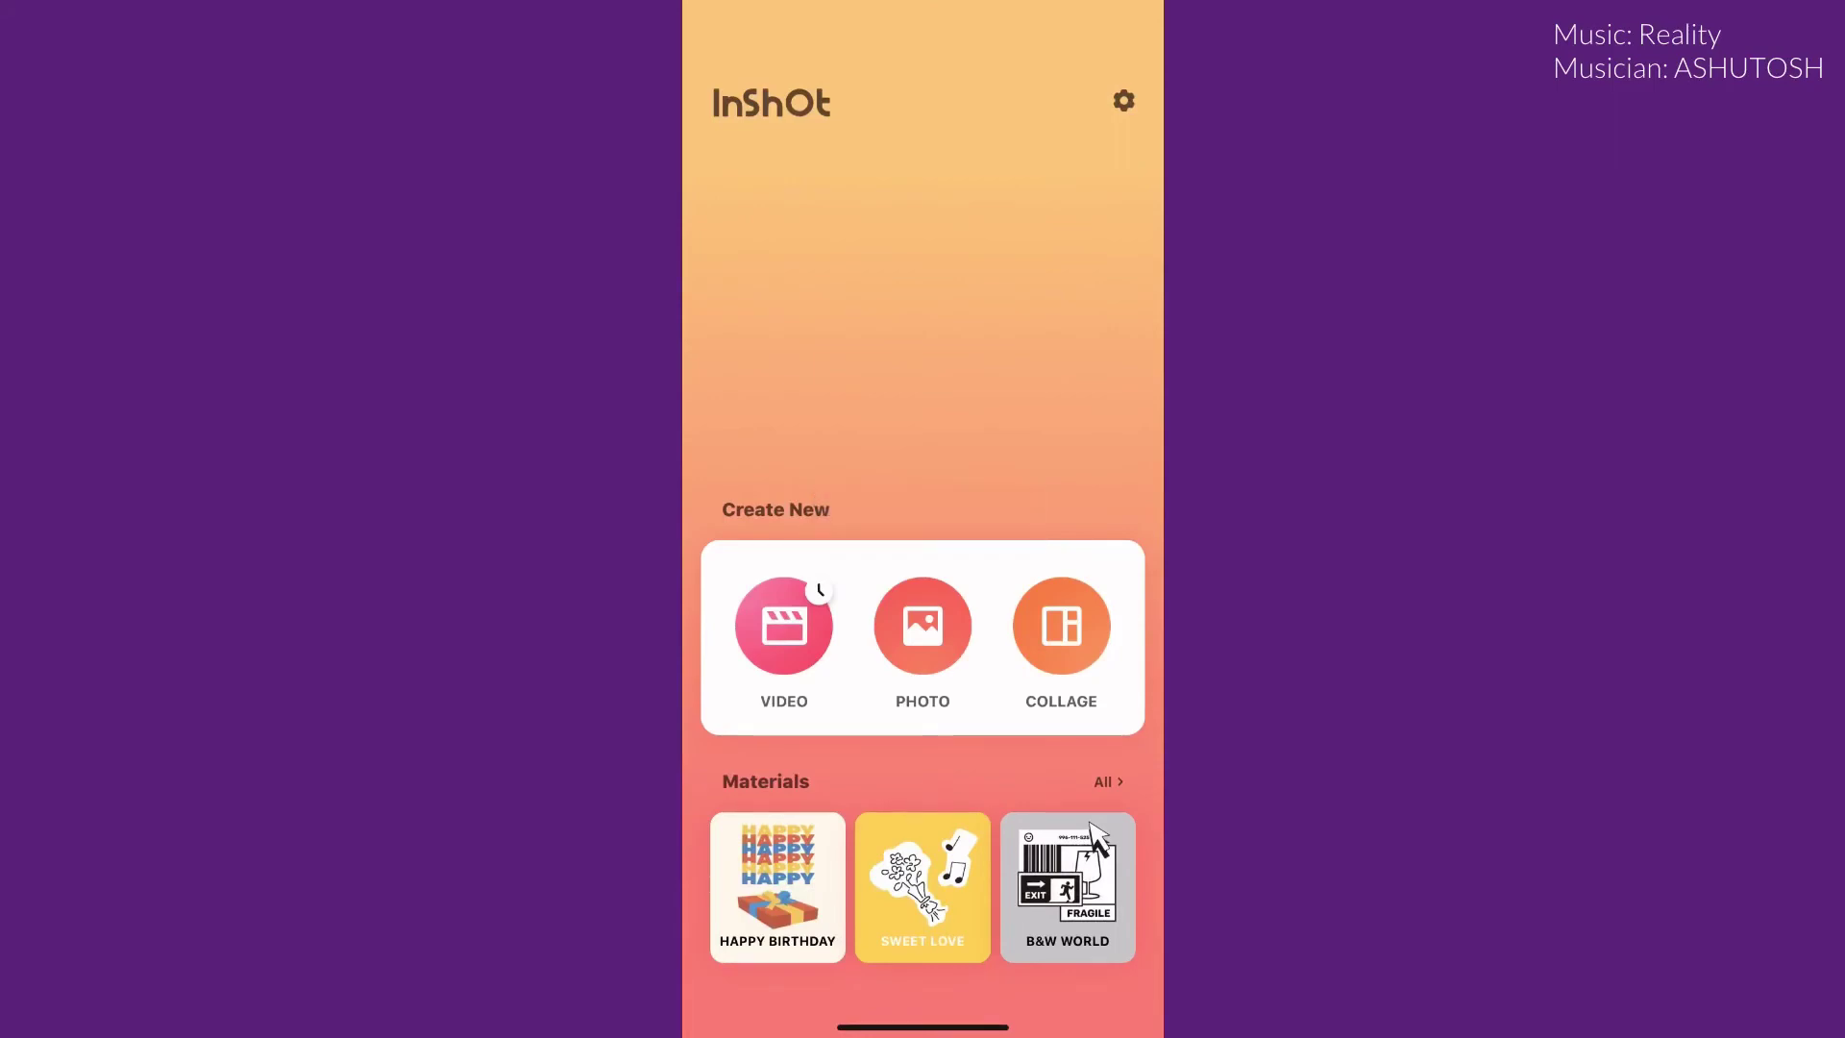
left_click(785, 626)
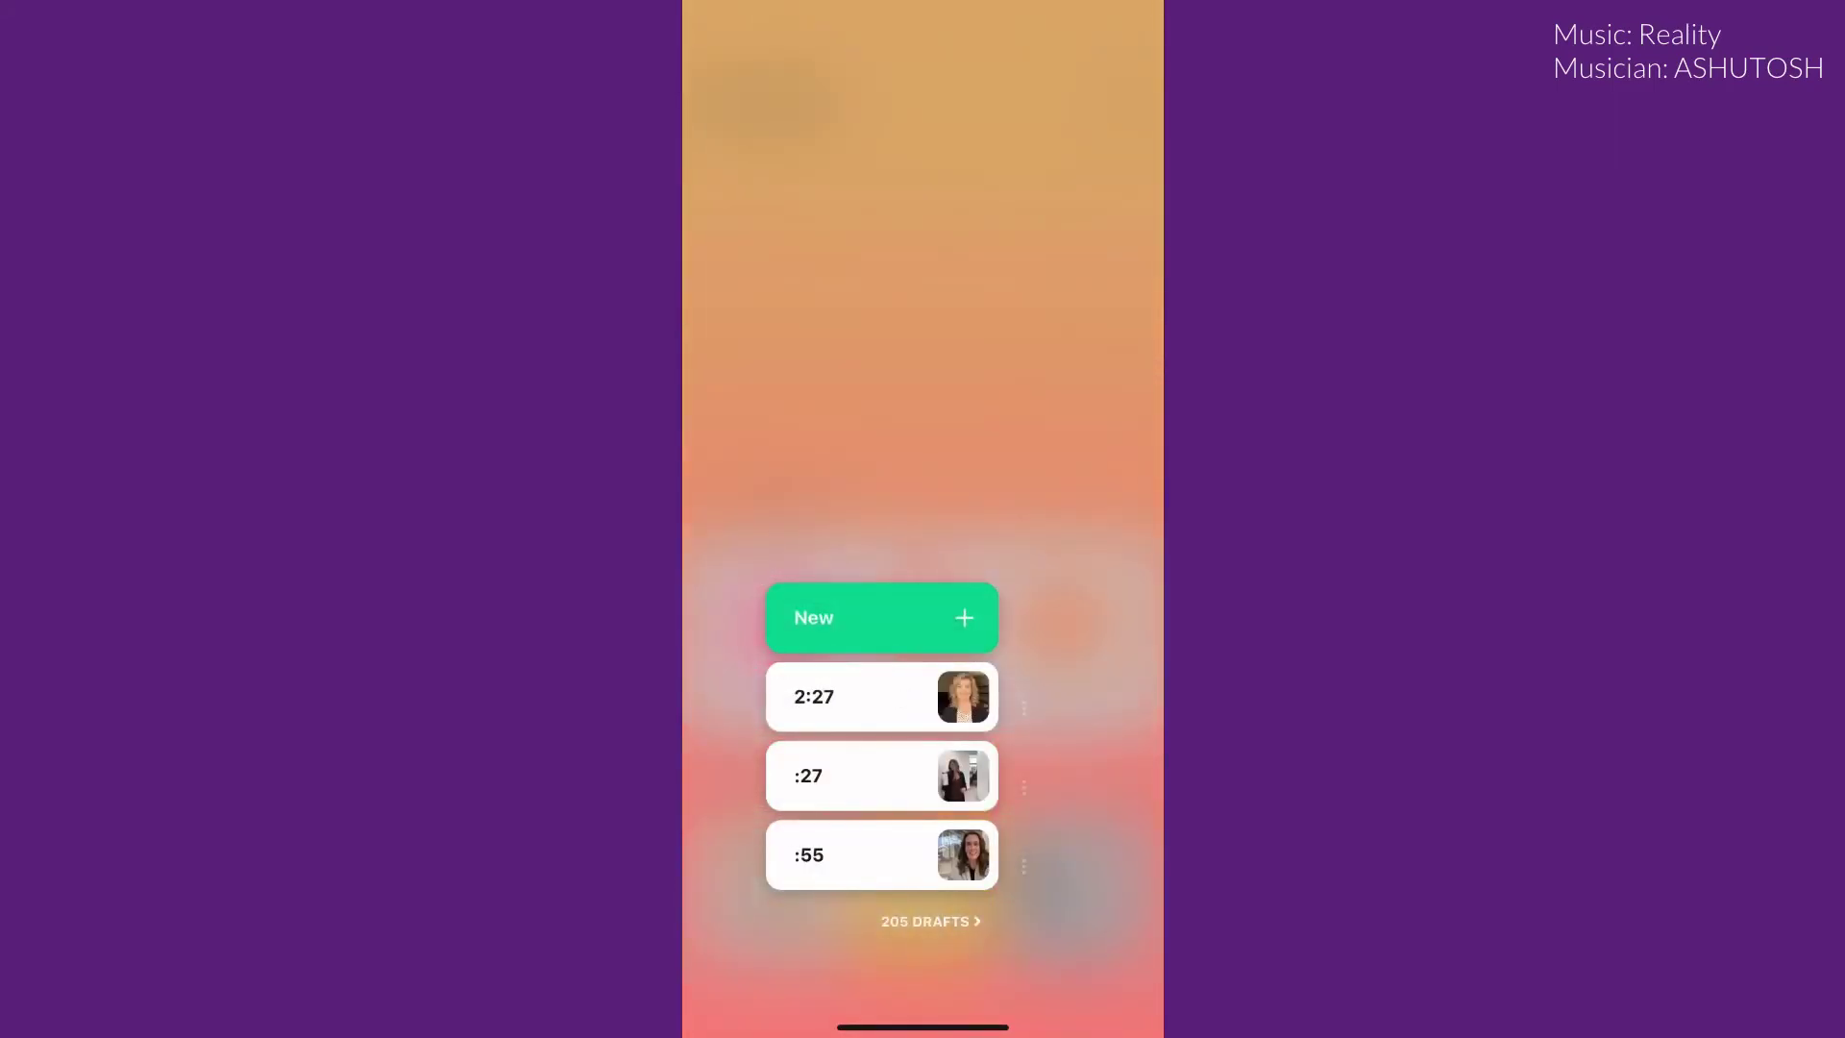
left_click(881, 617)
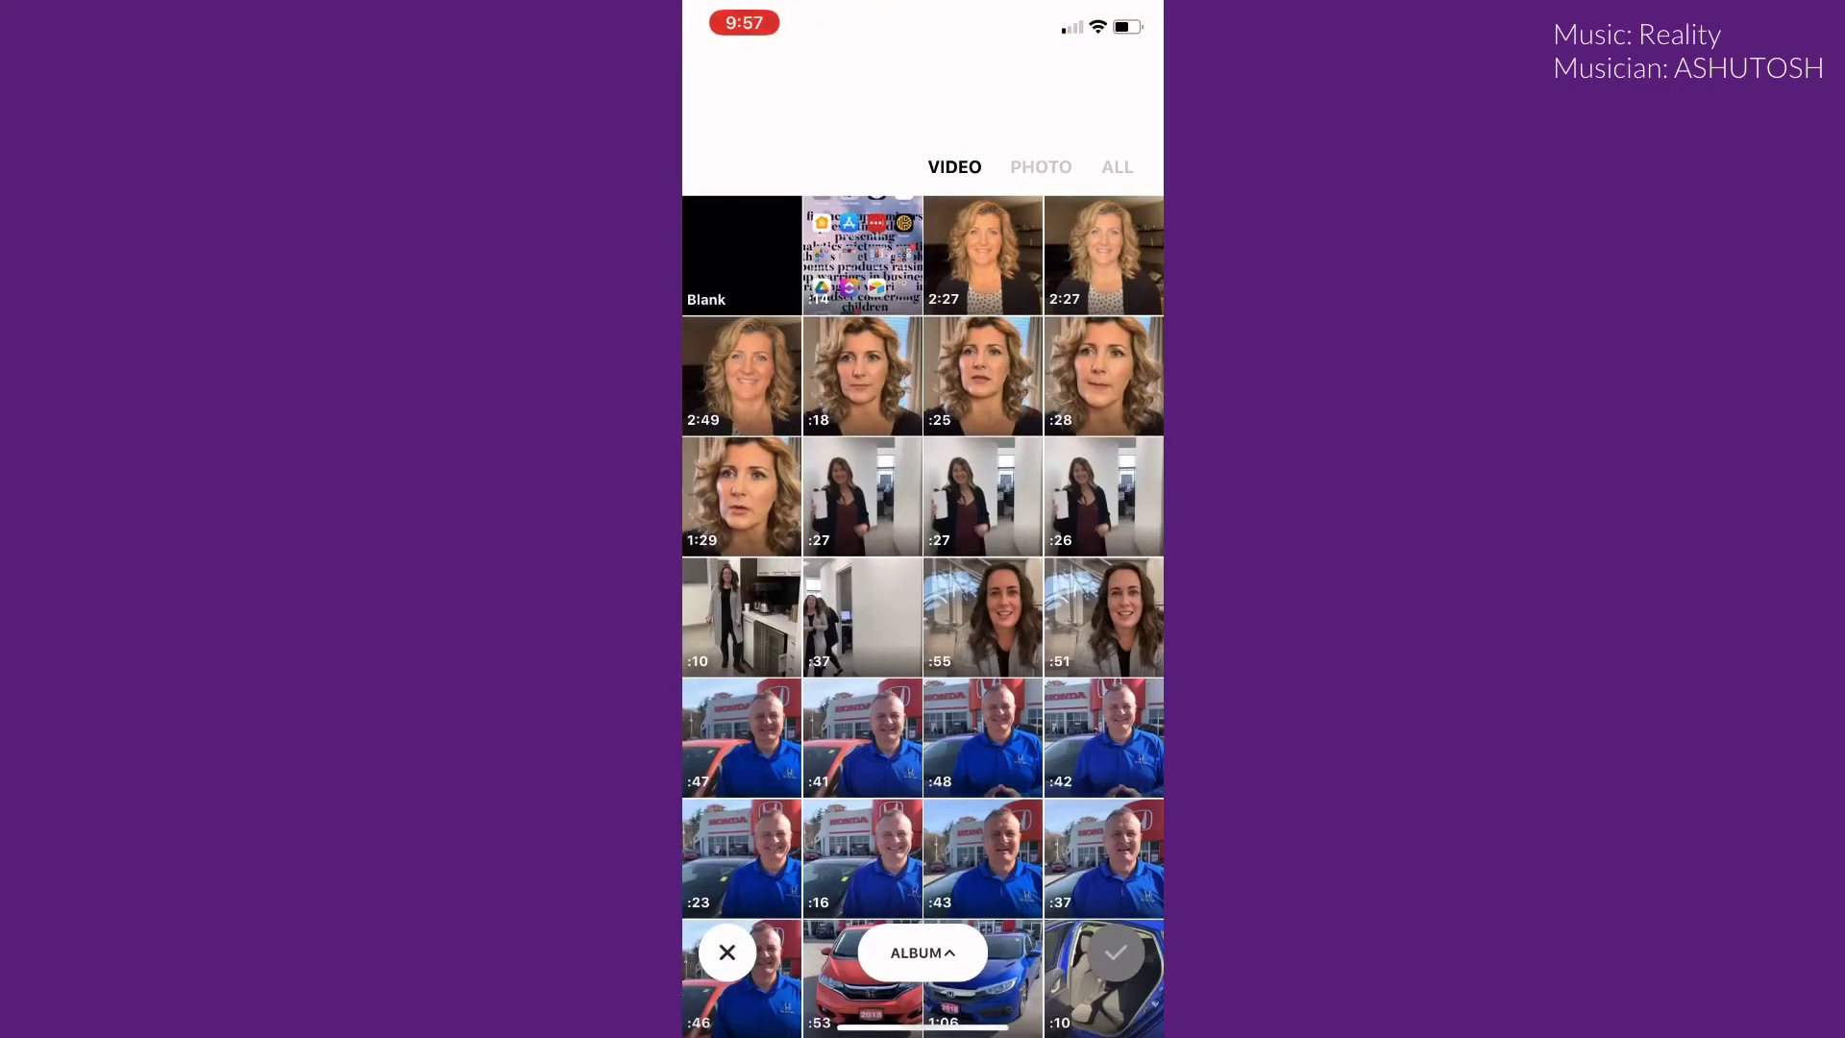
left_click(741, 617)
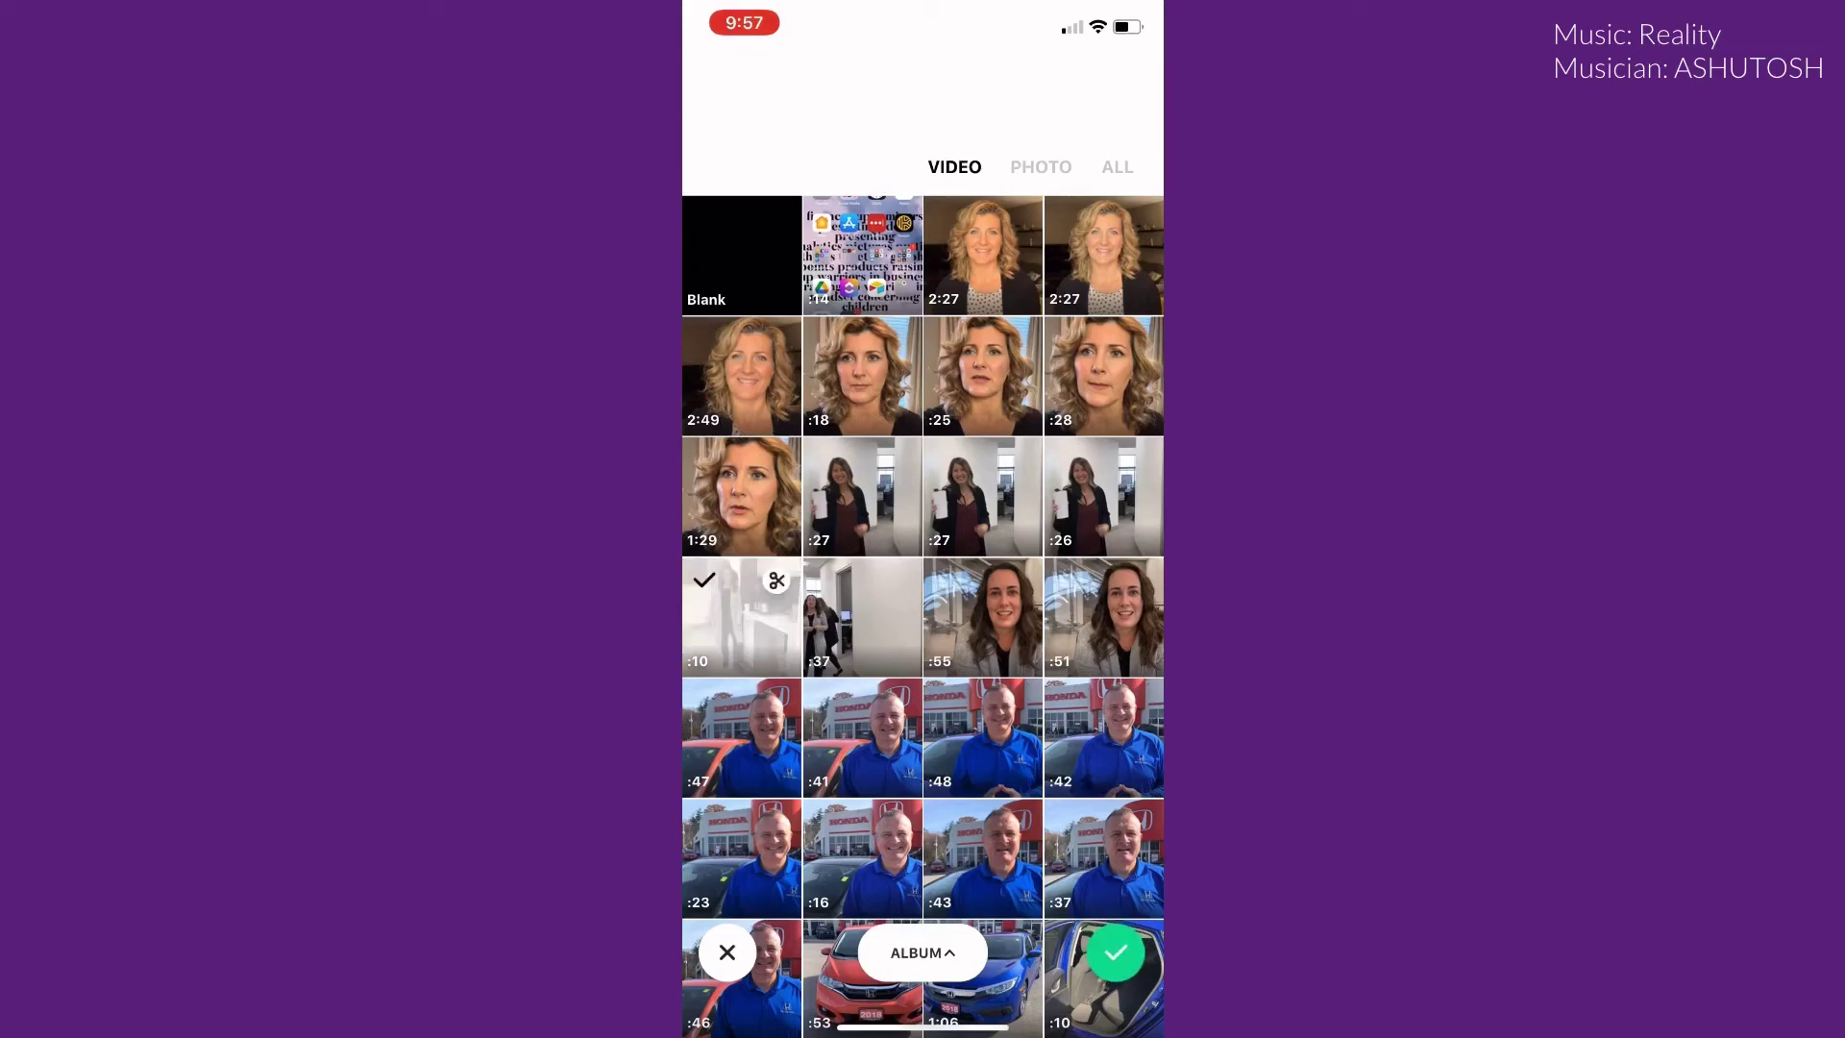
left_click(1113, 953)
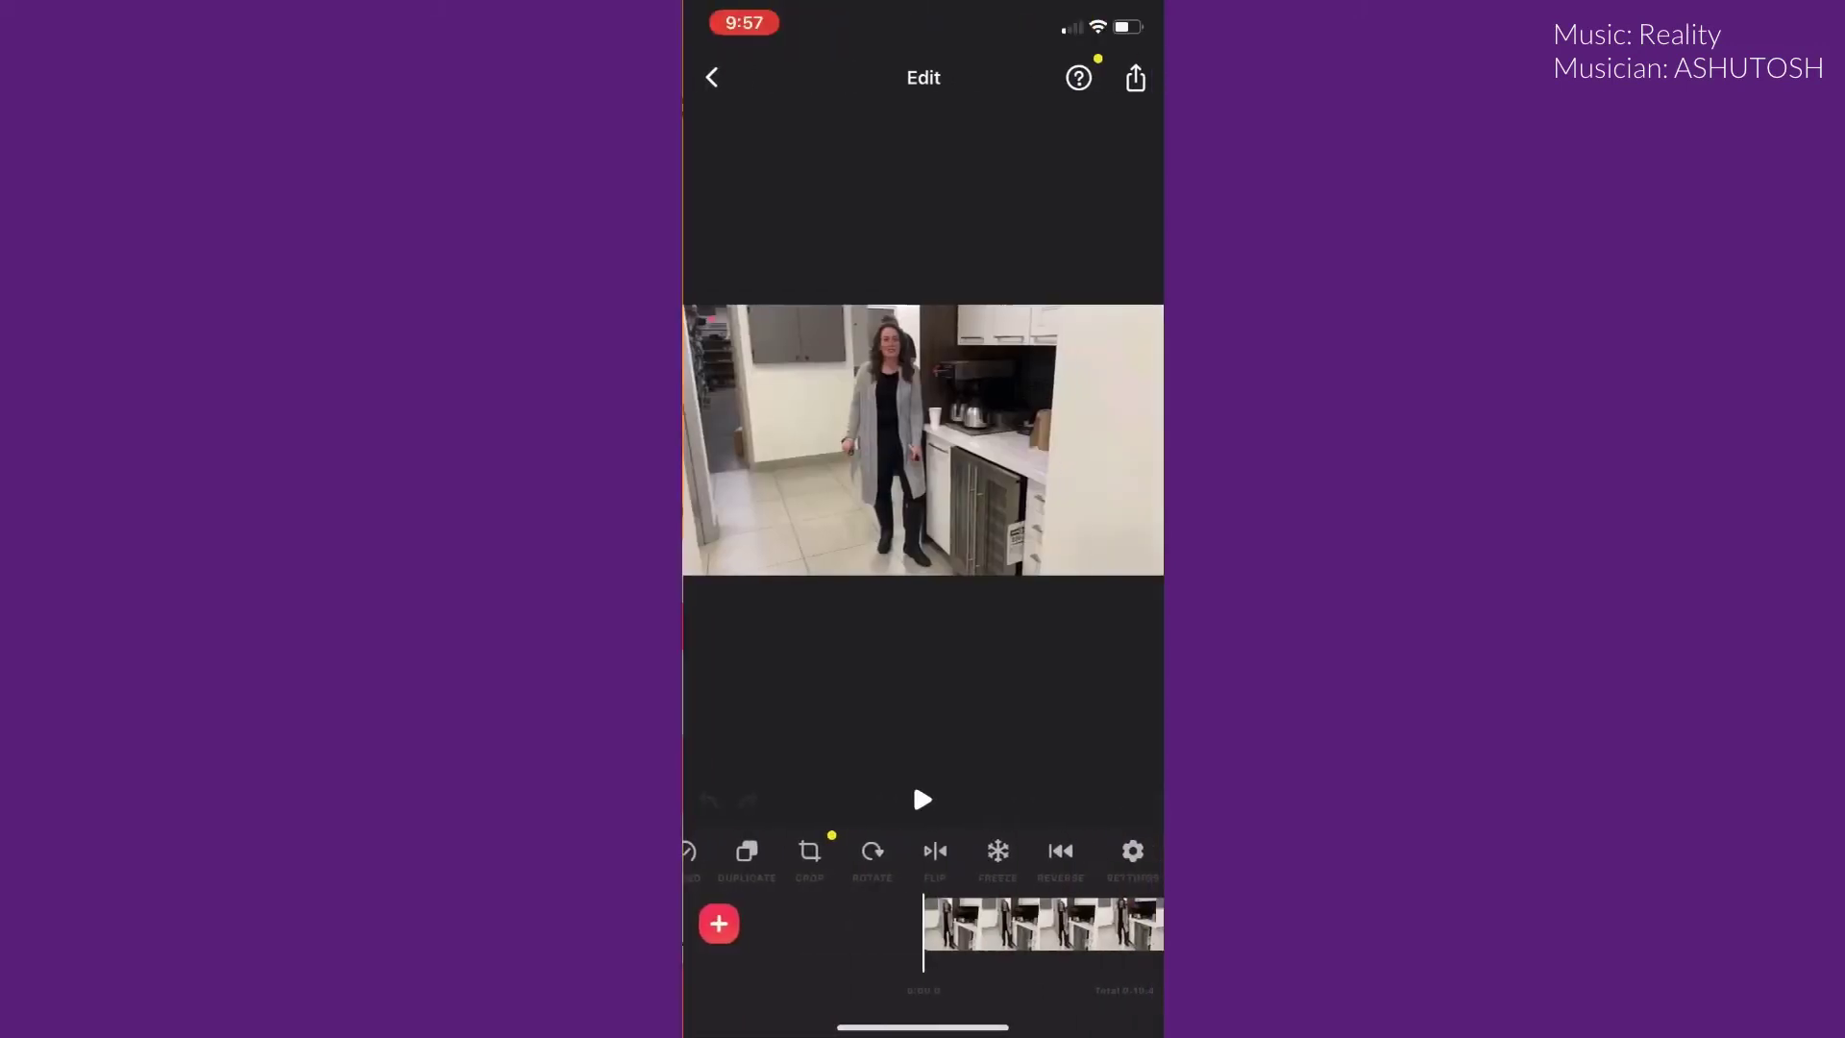
- At about 3.5 seconds, add an 'Import Custom Font' text overlay centred on the clip
left_click_drag(1044, 922, 922, 923)
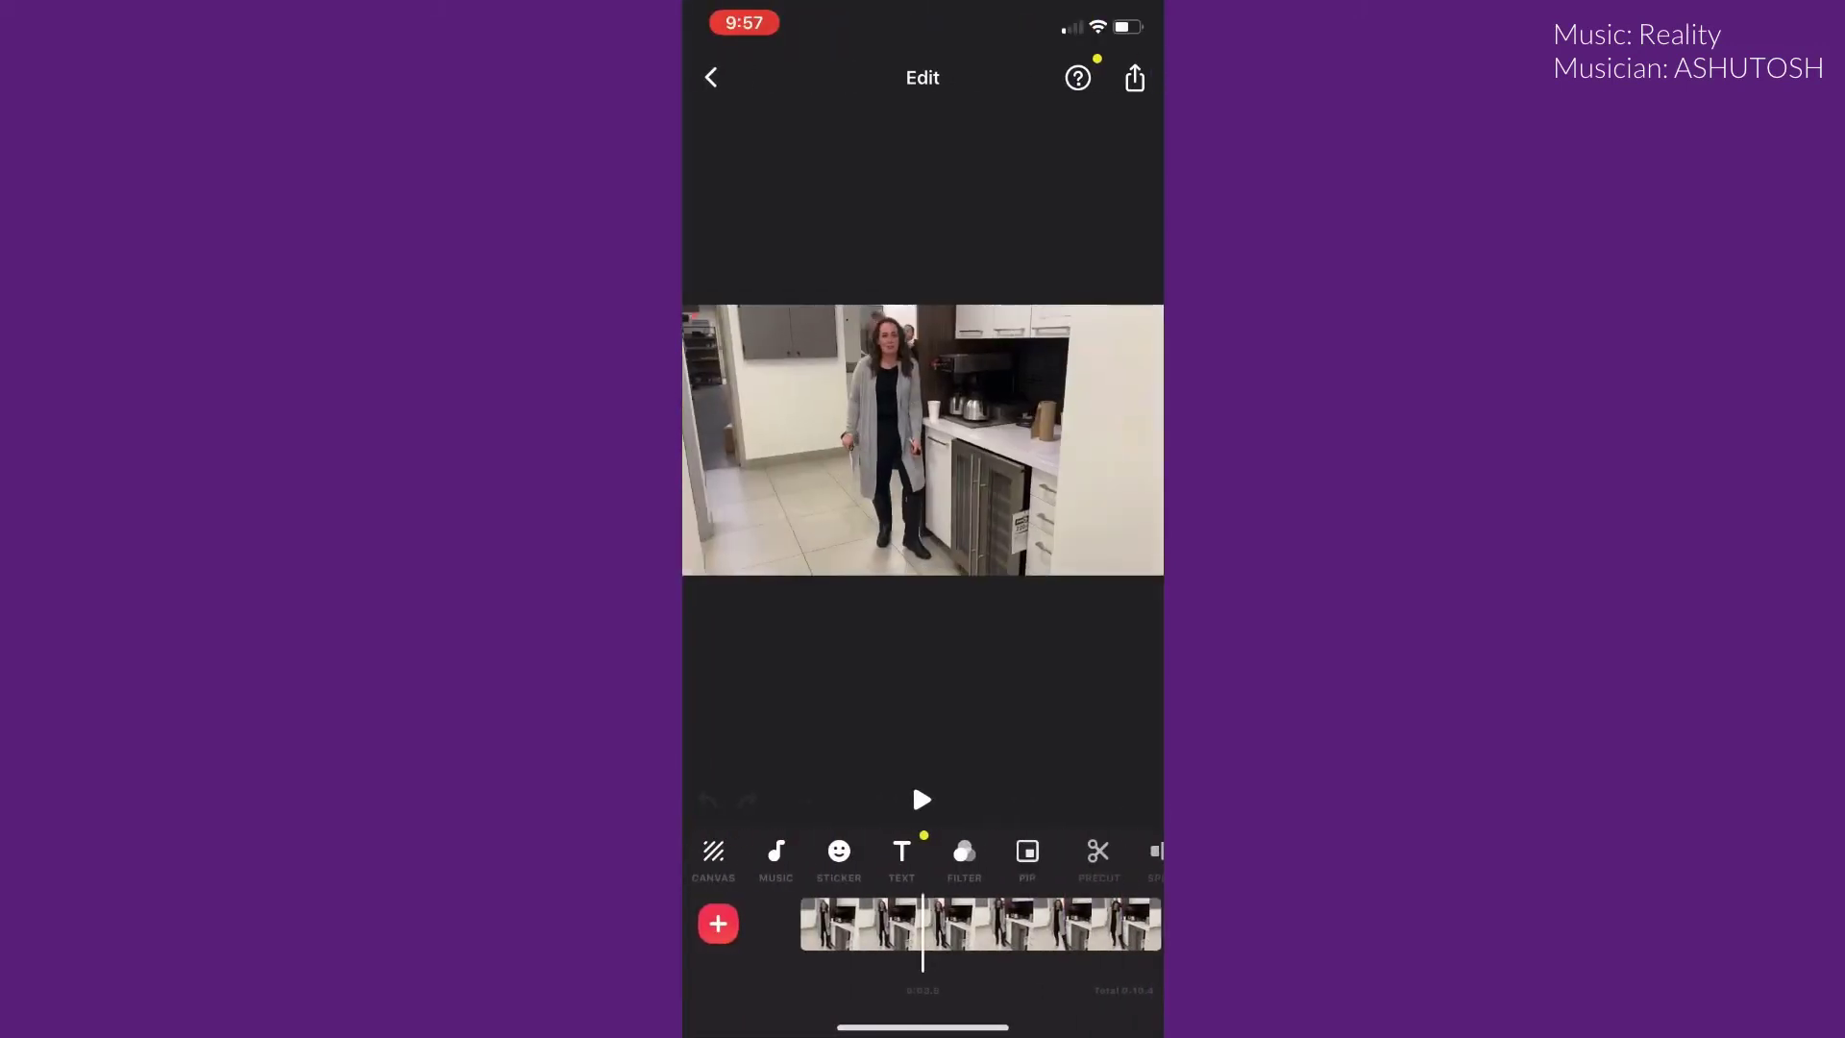
left_click(901, 851)
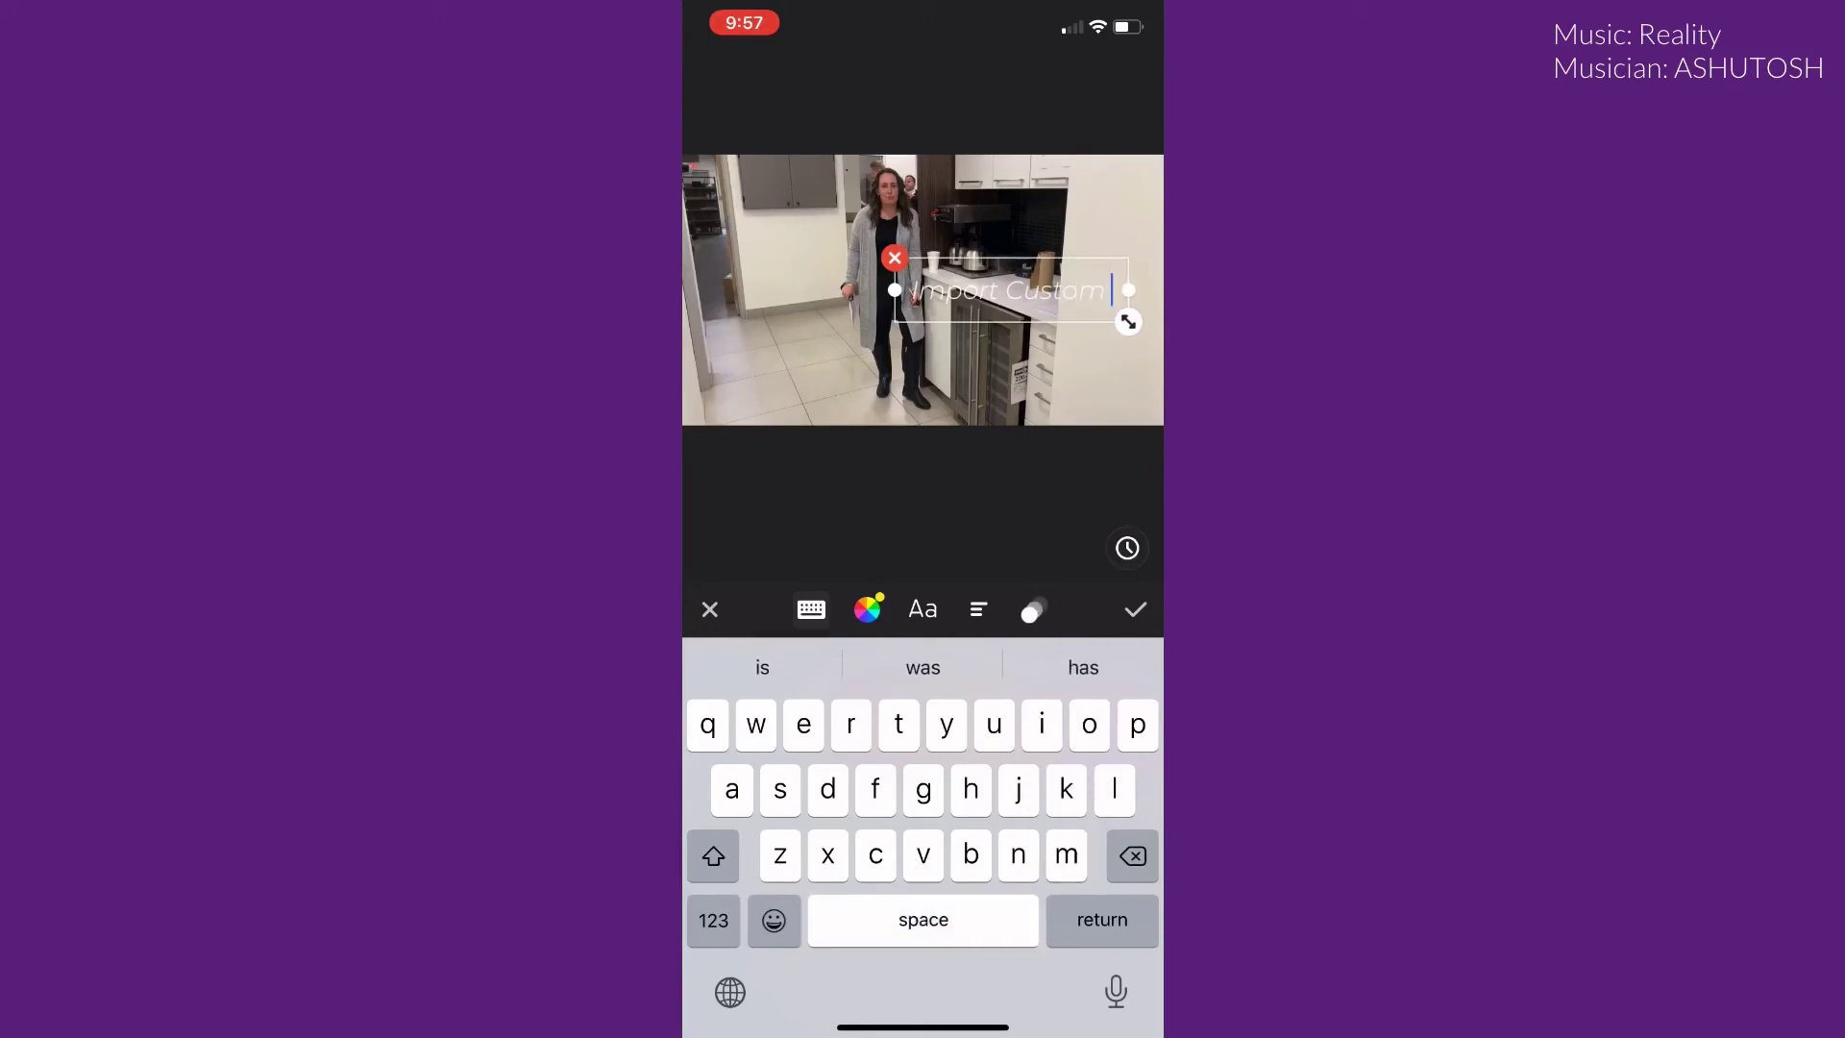
type("Font")
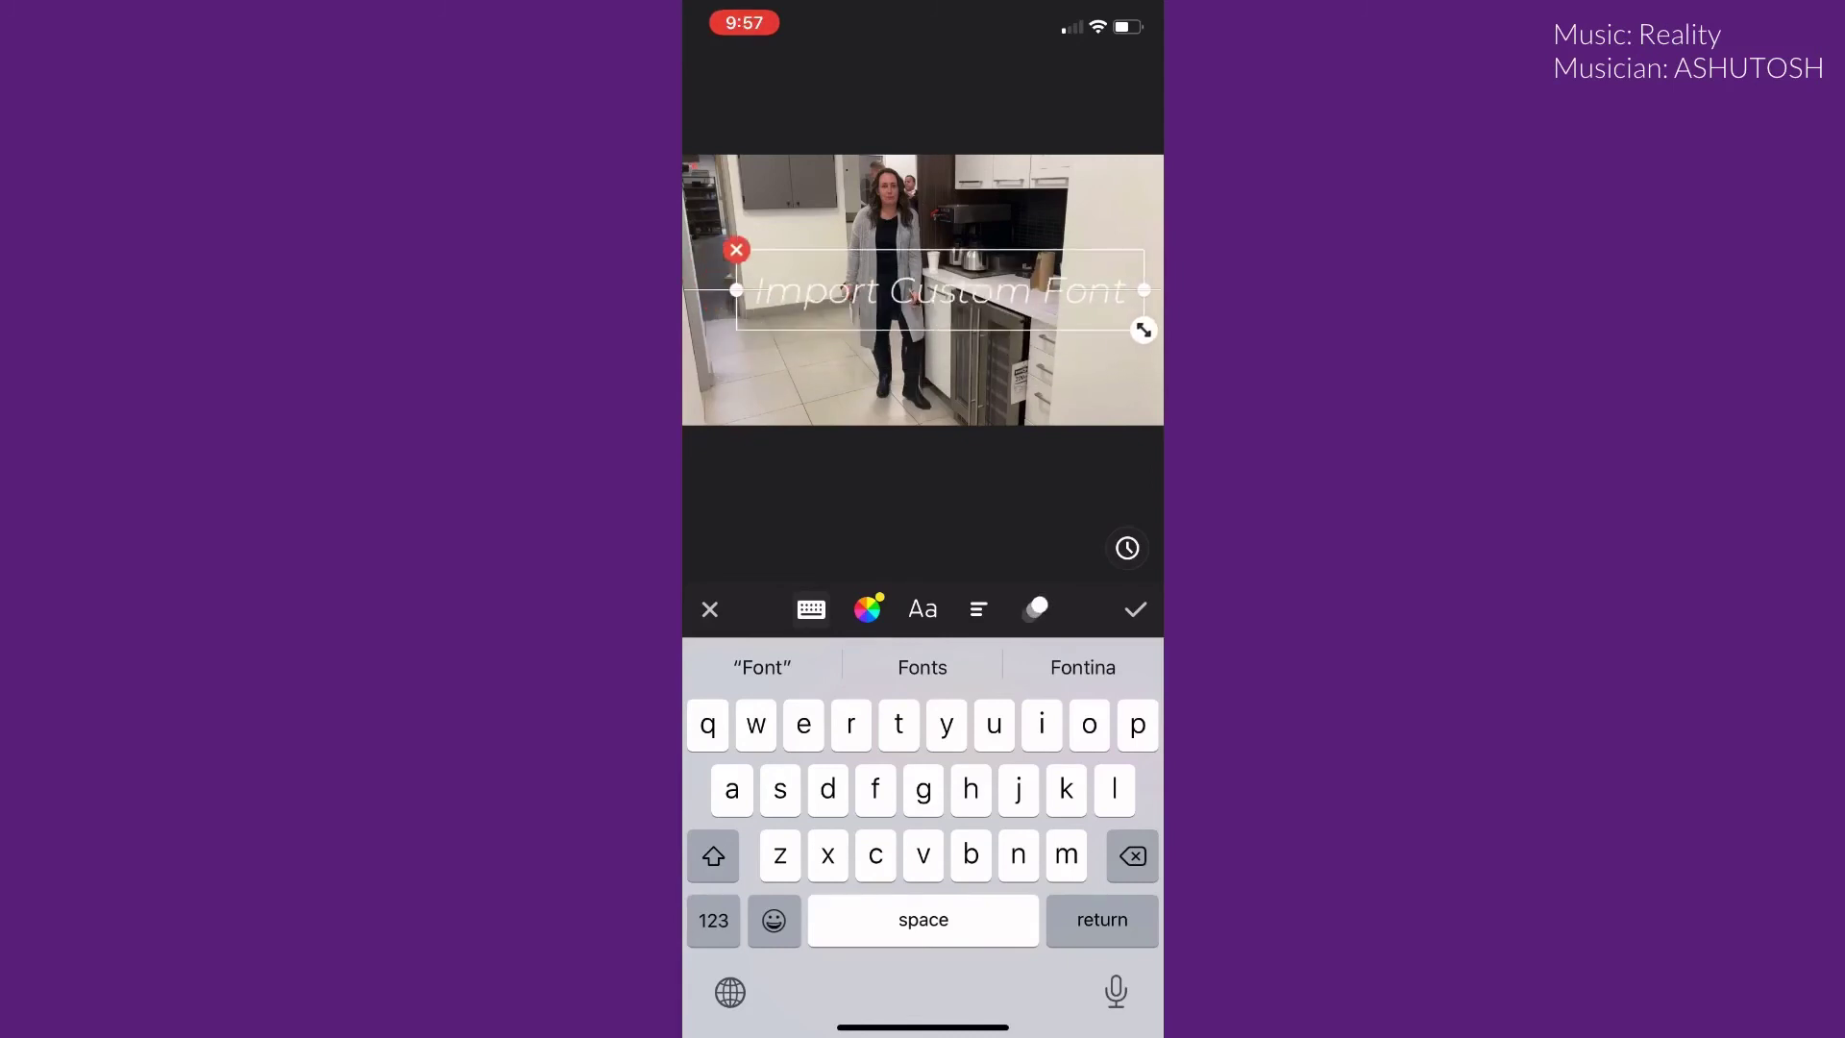
left_click_drag(900, 306, 924, 290)
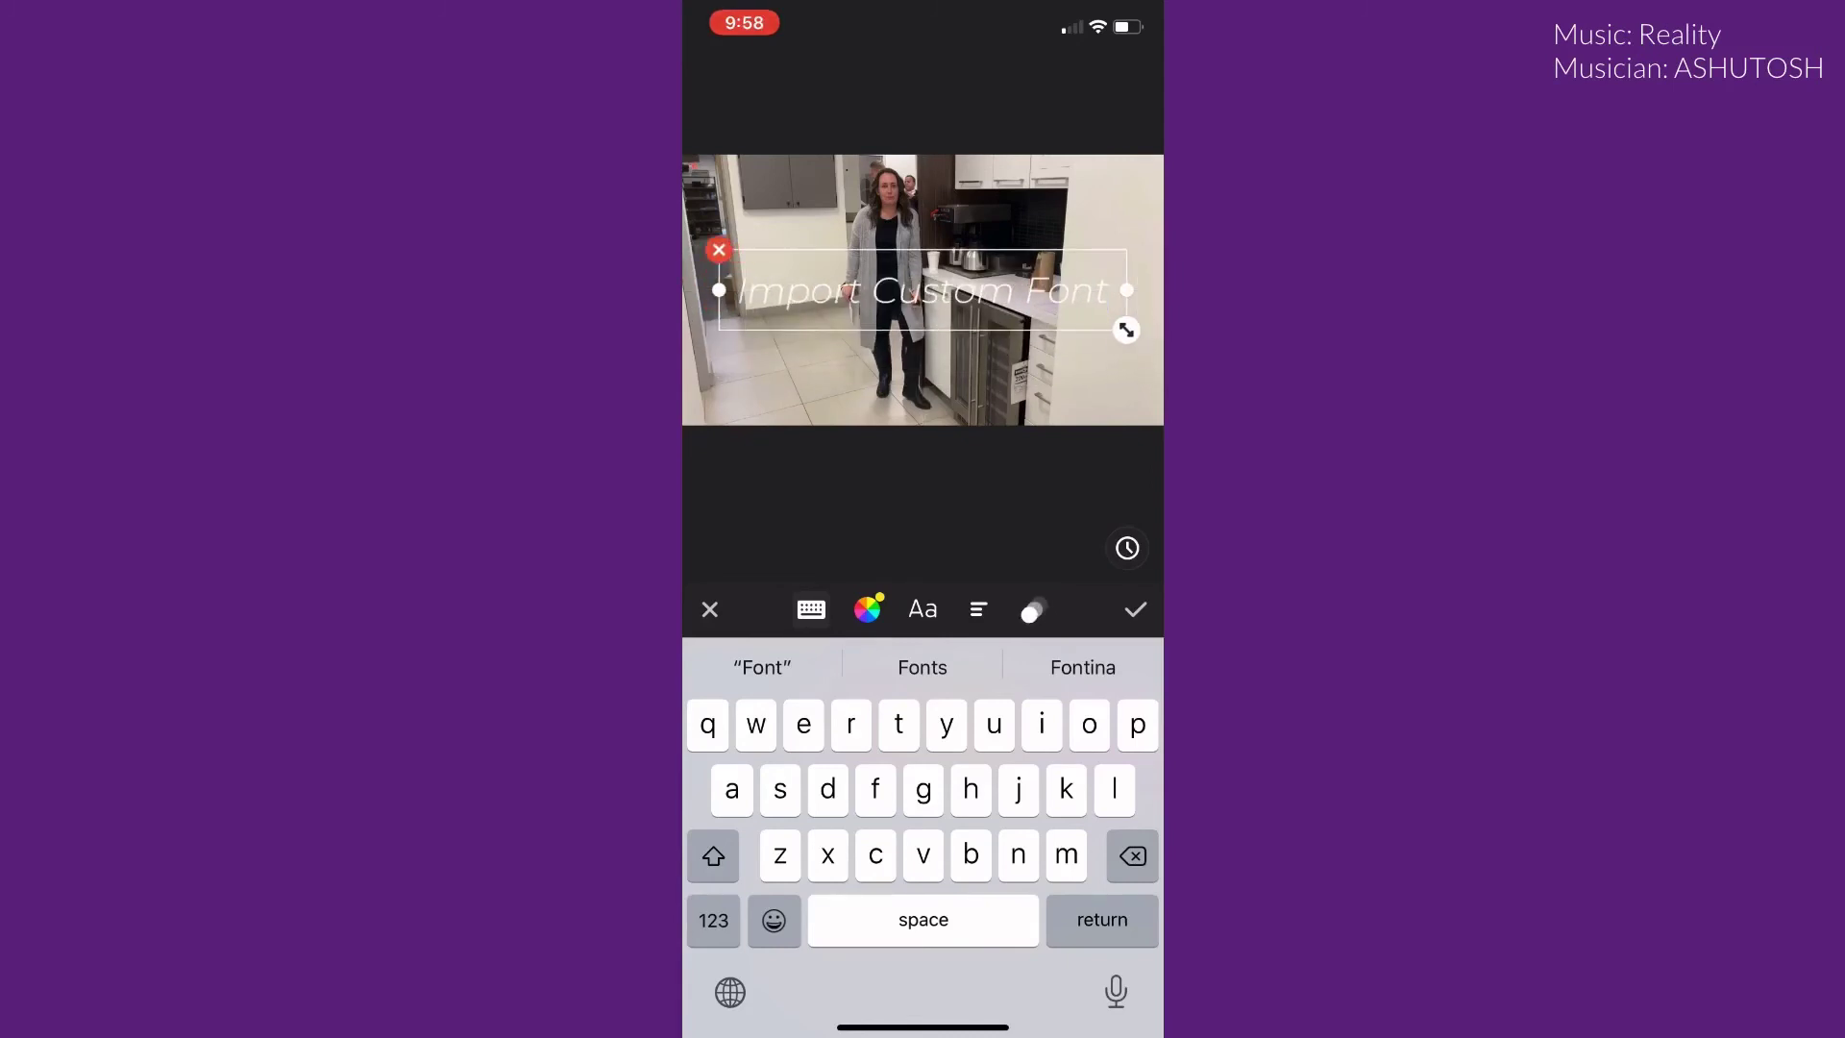
left_click(1135, 610)
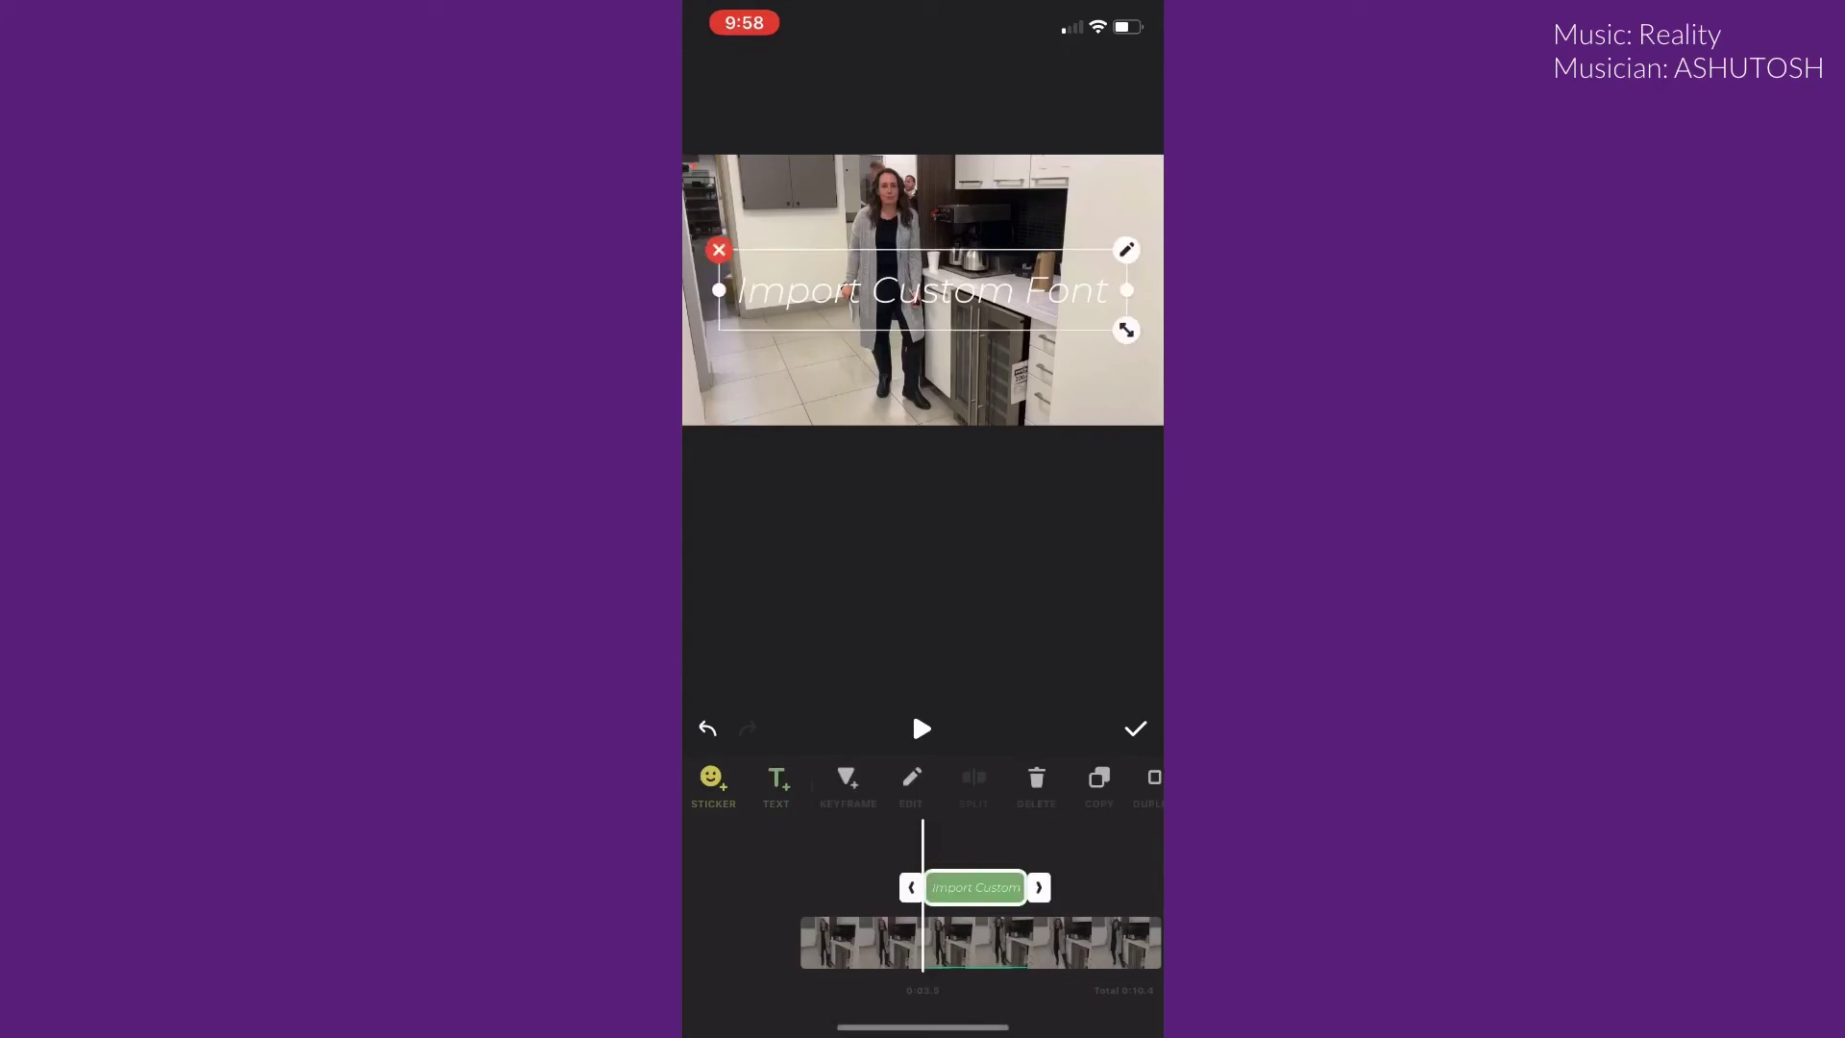
- Reopen the 'Import Custom Font' caption and open its font list to pick Lato-Light
left_click(1127, 249)
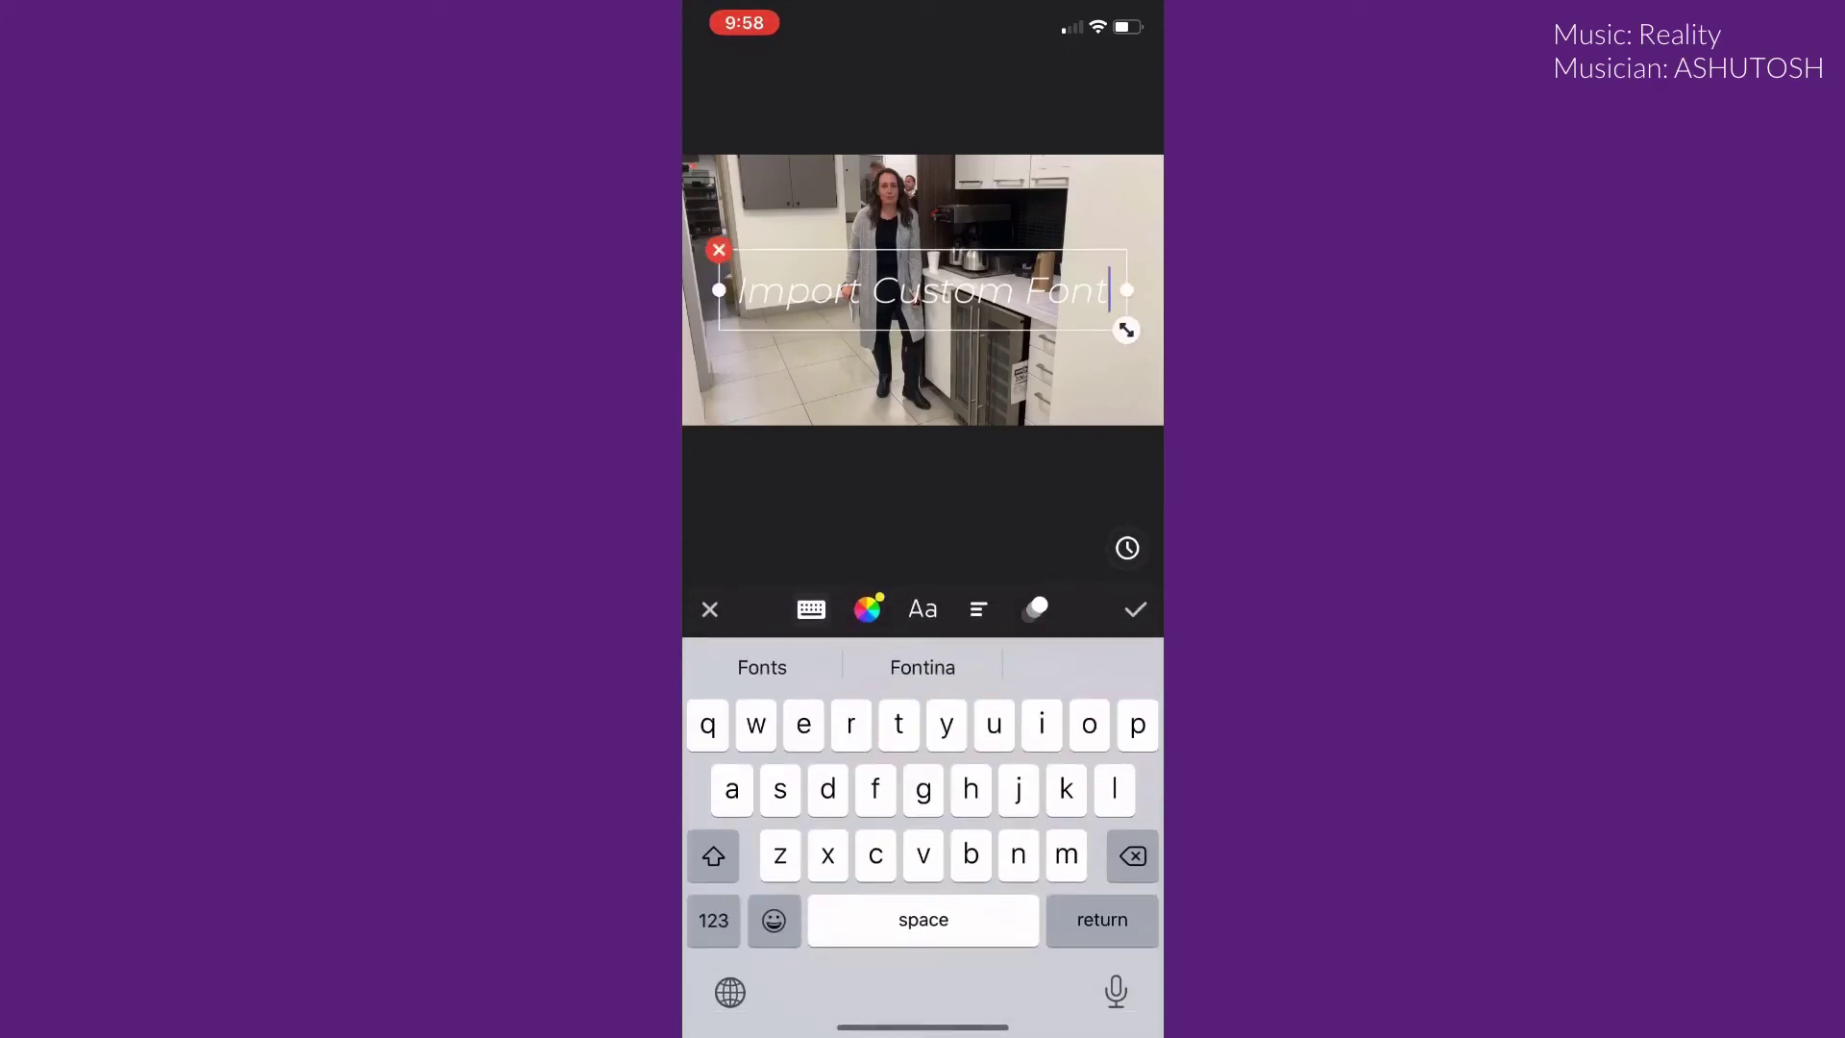
left_click(922, 608)
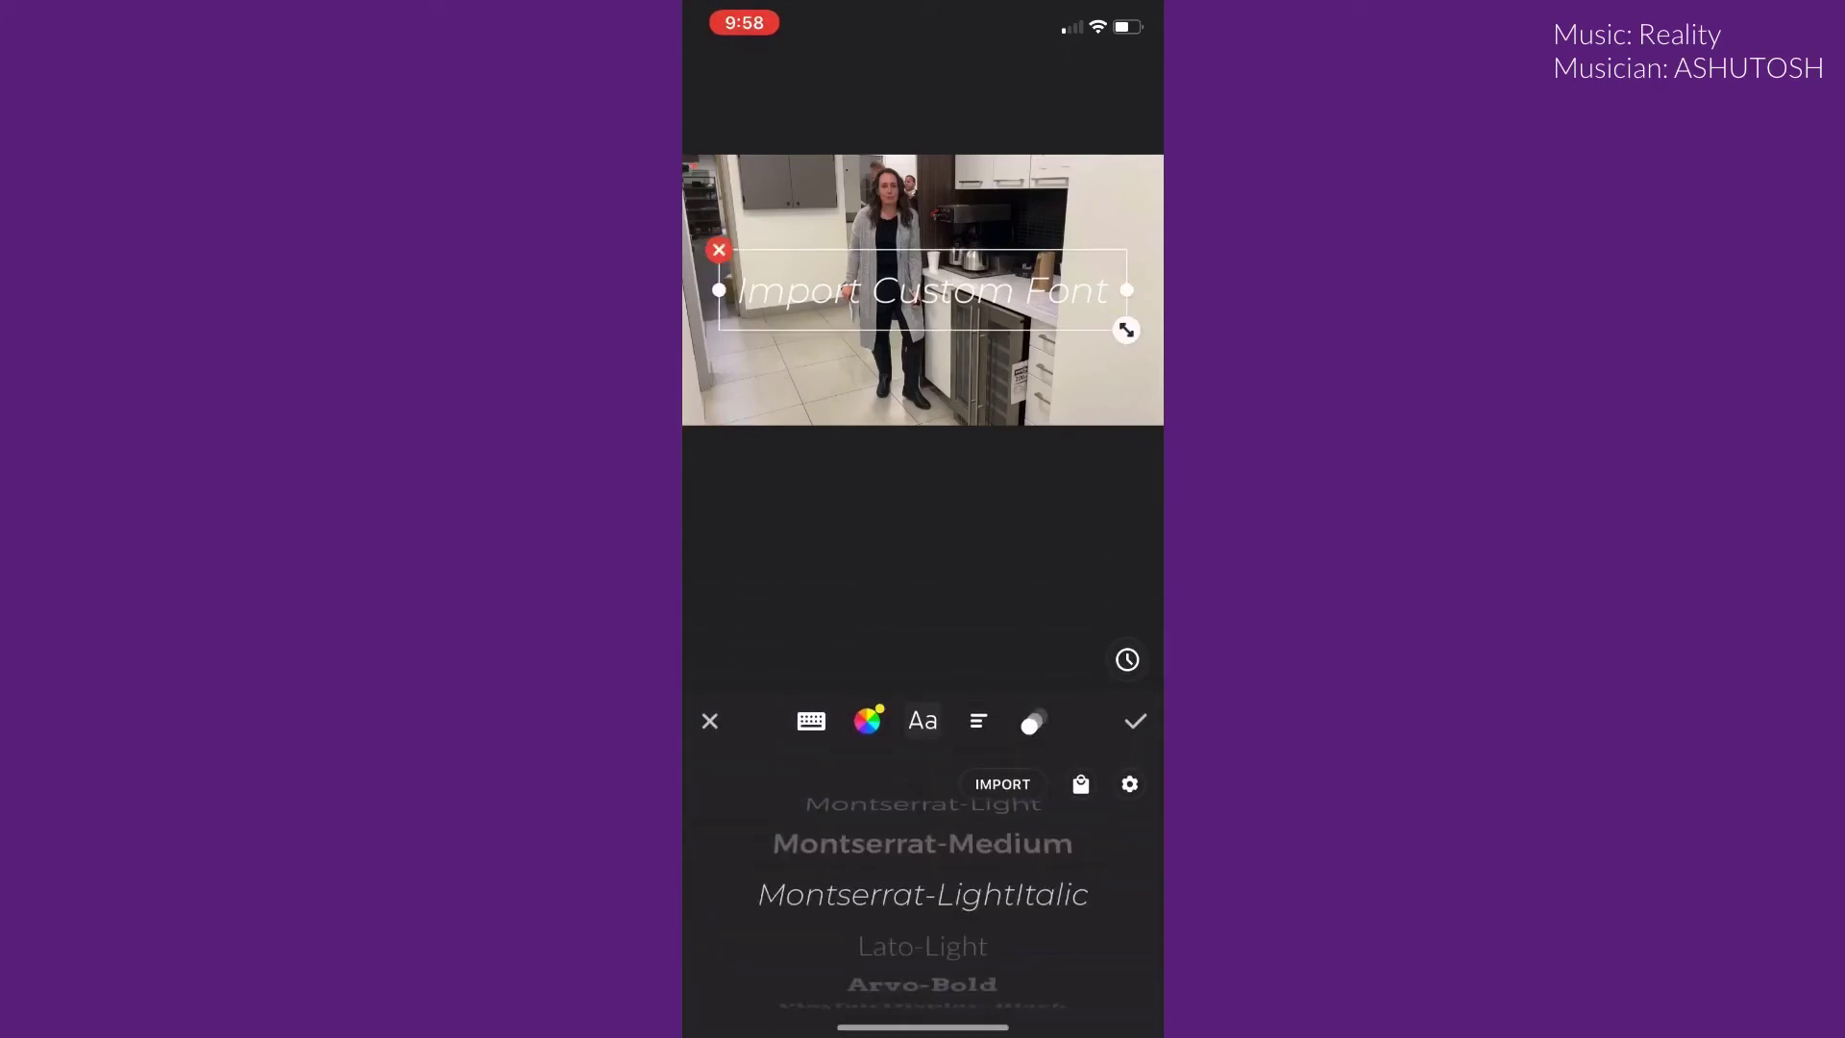
scroll(922, 893, "up", 2)
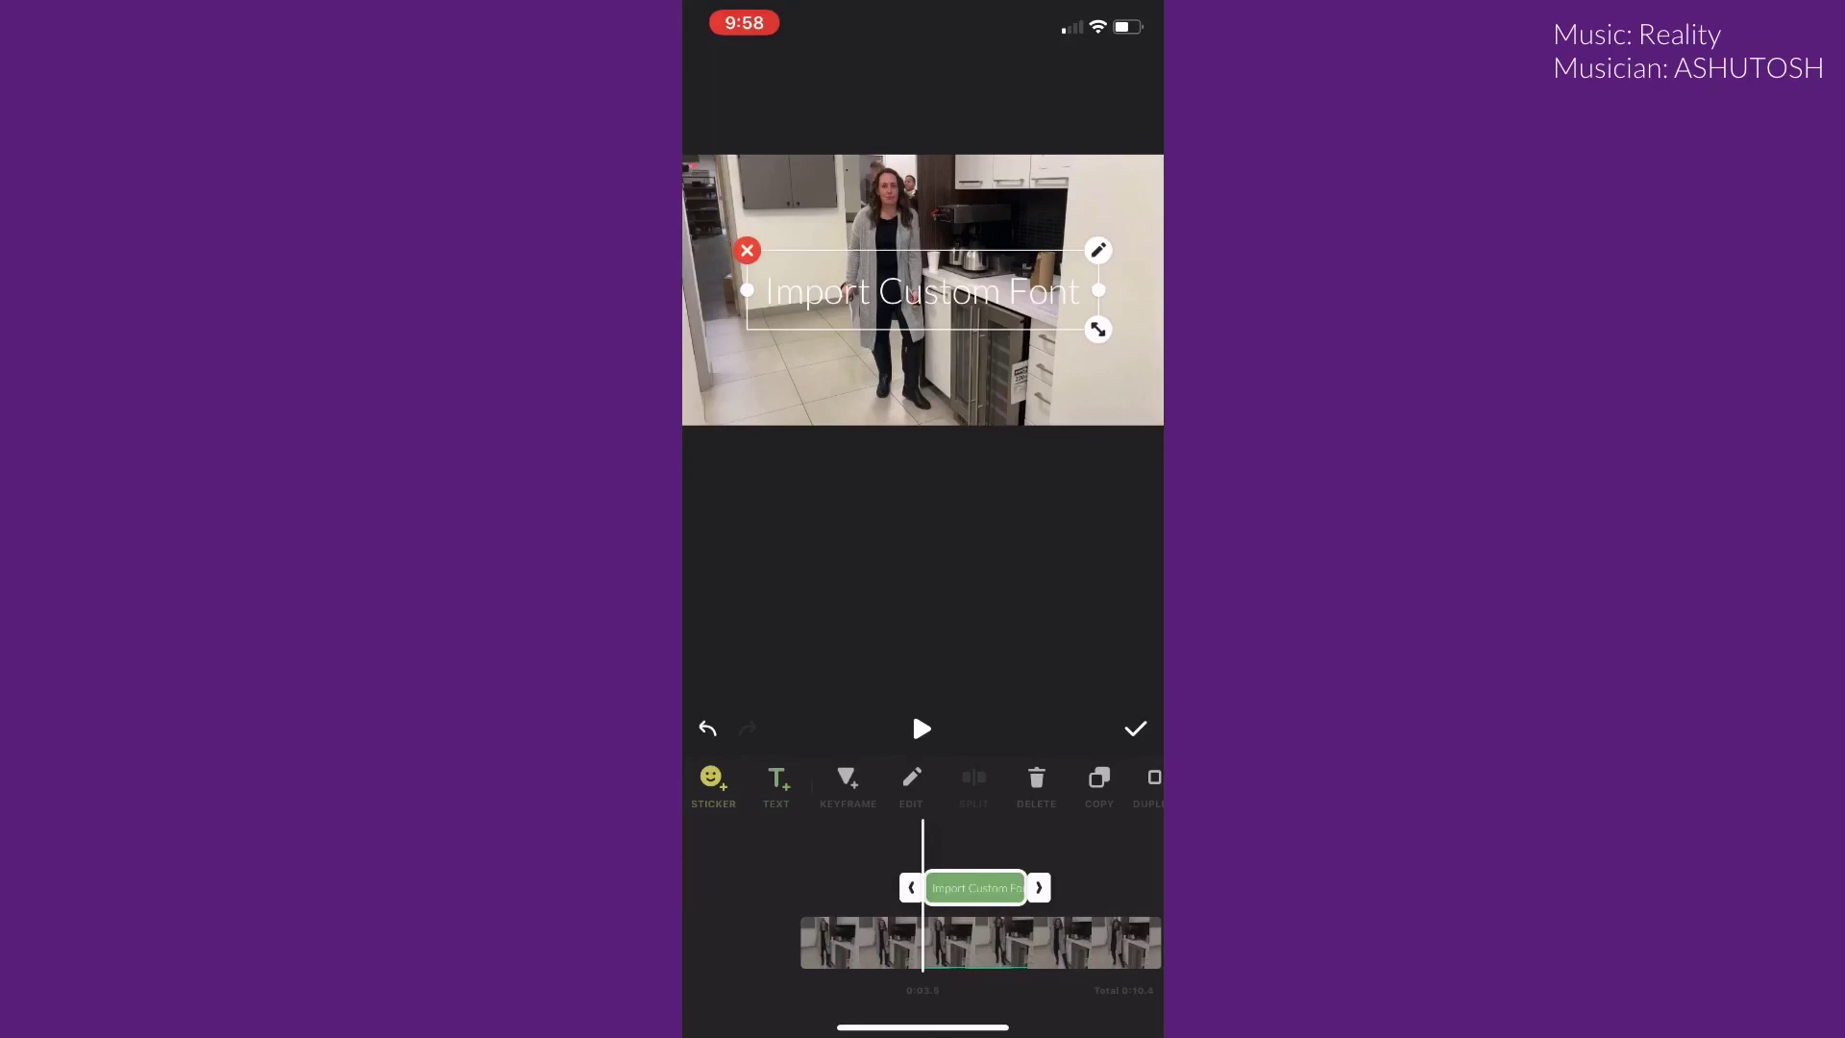
left_click_drag(1010, 944, 980, 945)
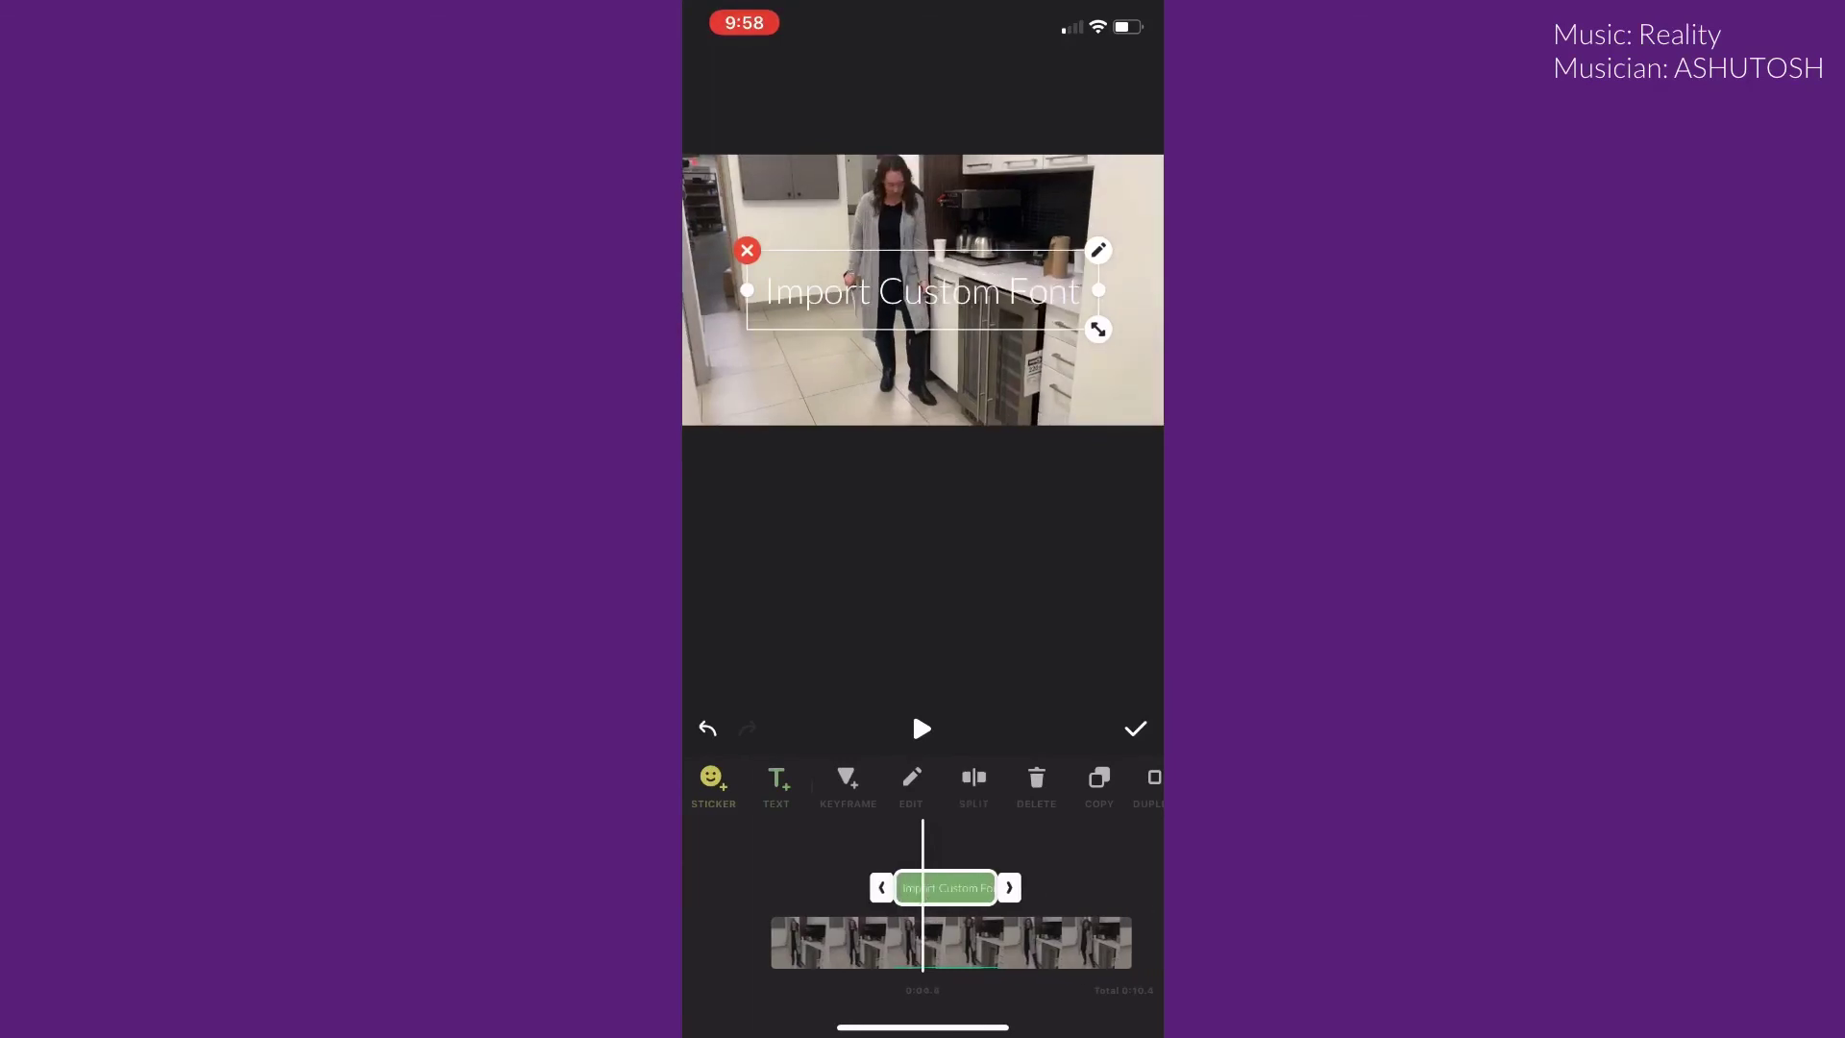